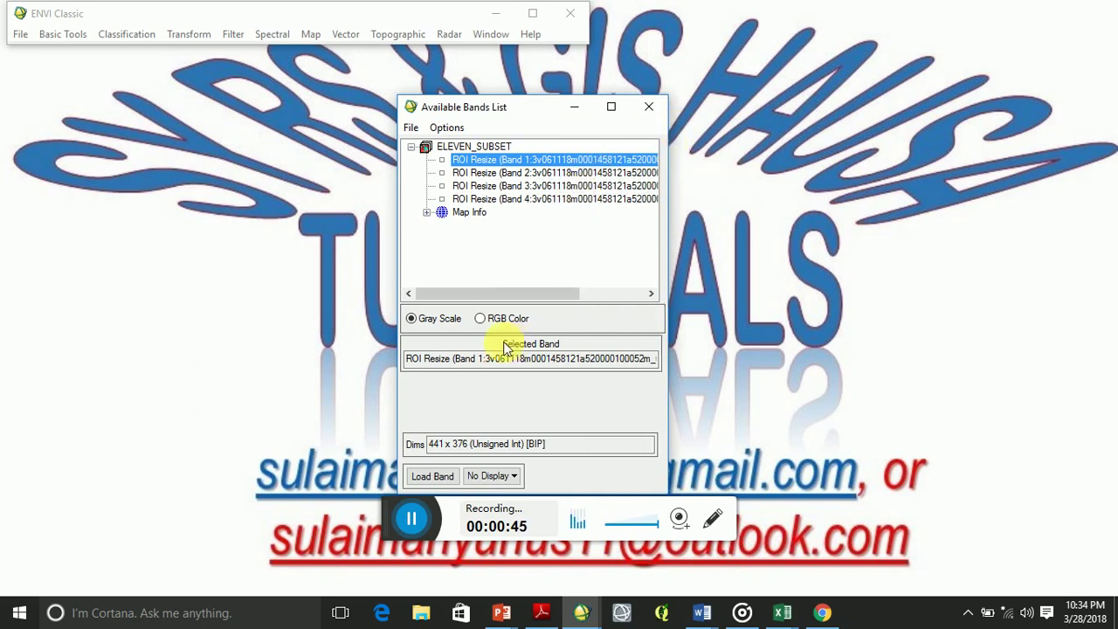
- Load ELEVEN_SUBSET as an RGB composite with band 4 as red, band 3 as green and band 2 as blue
click(480, 320)
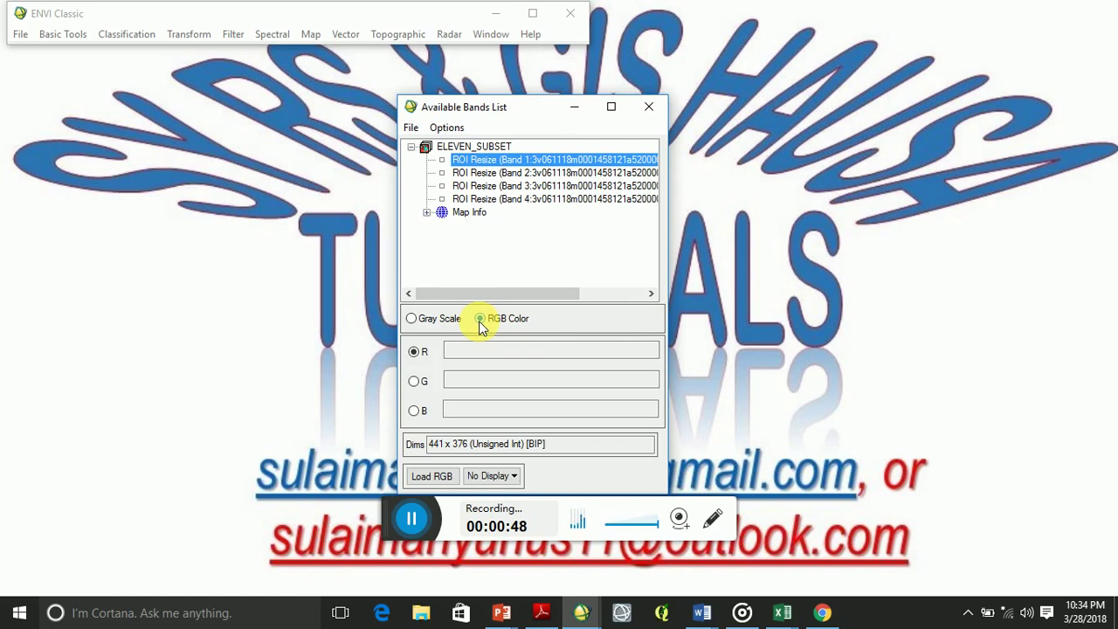
click(534, 201)
click(527, 187)
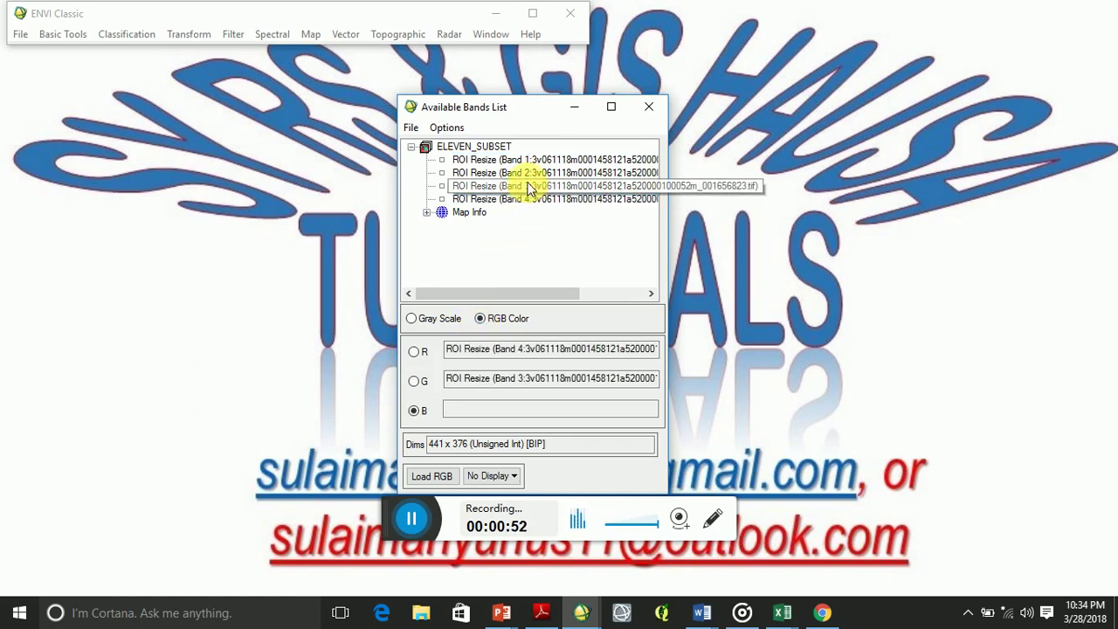
click(529, 174)
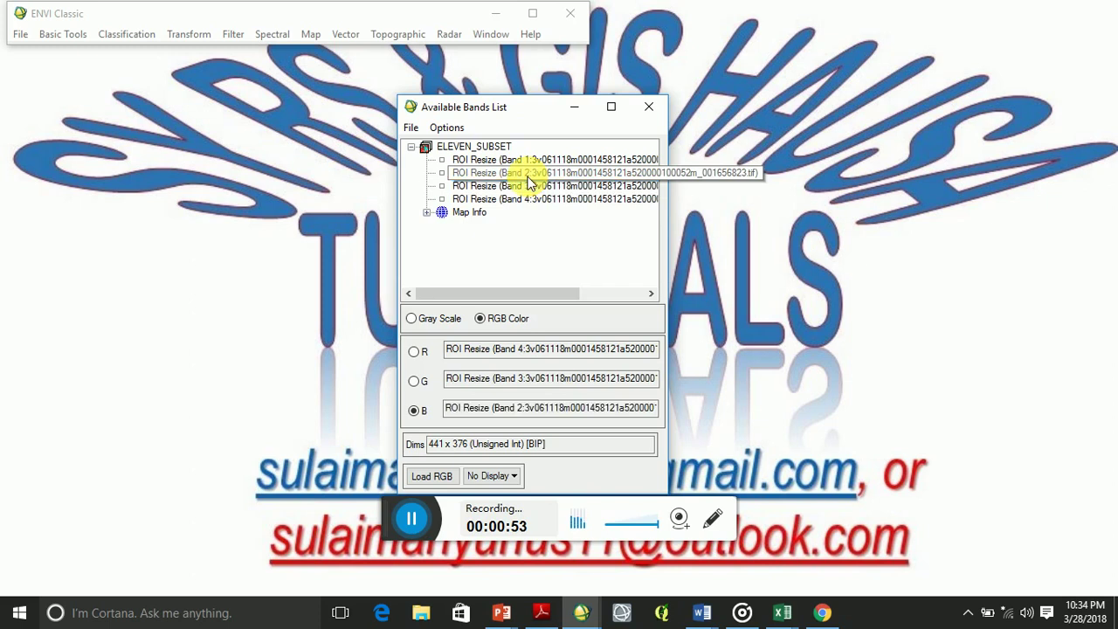
click(437, 476)
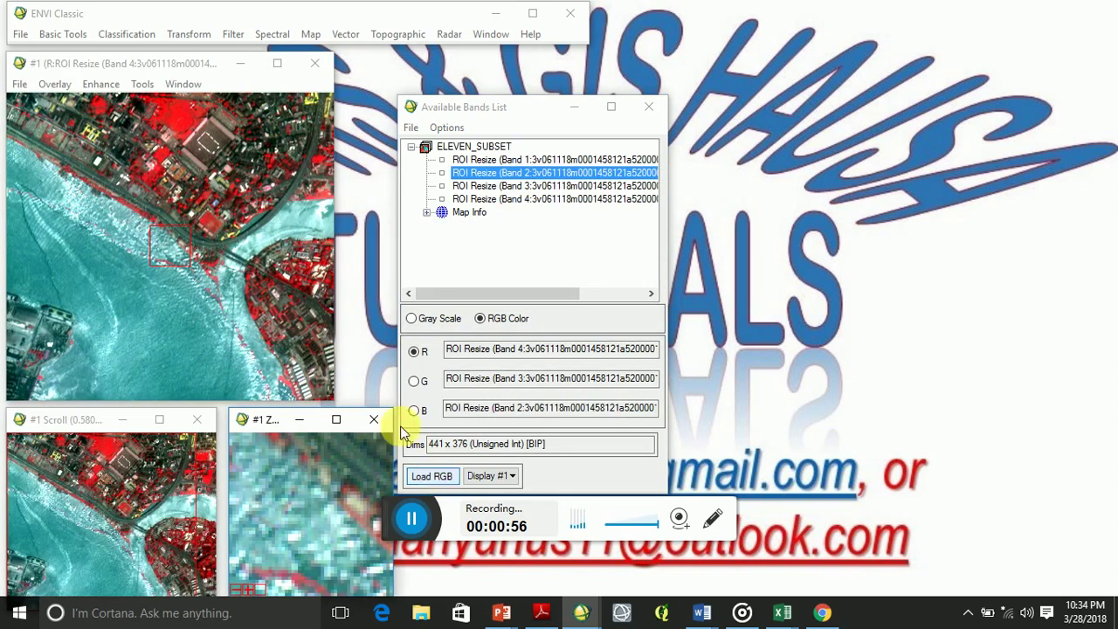
- Resize the main image window of display #1 to a narrower width
drag(345, 204, 393, 207)
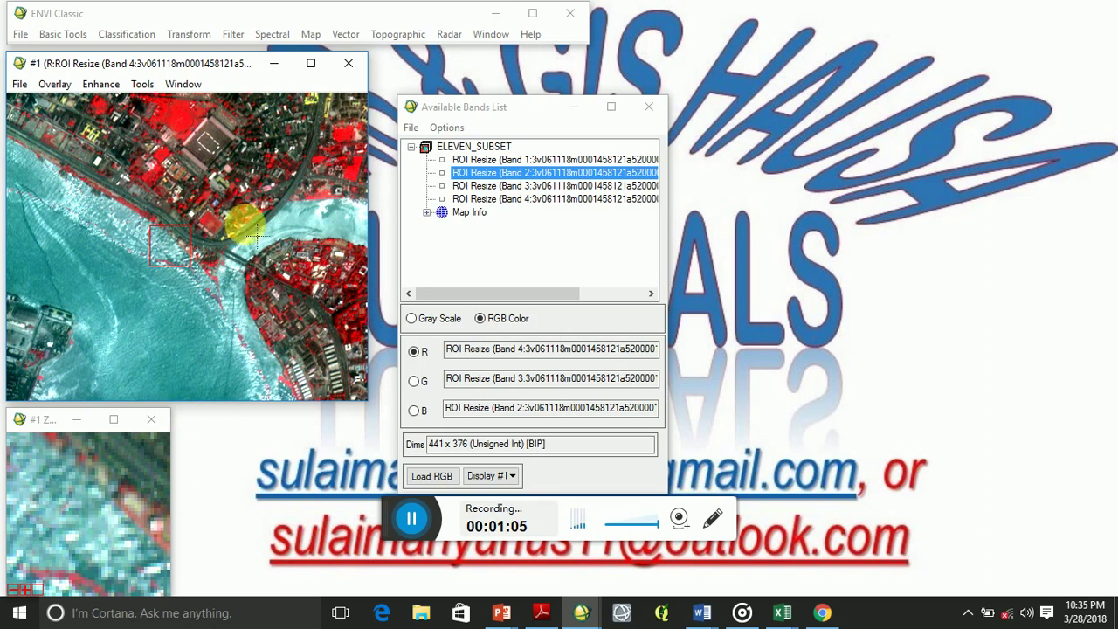
click(196, 85)
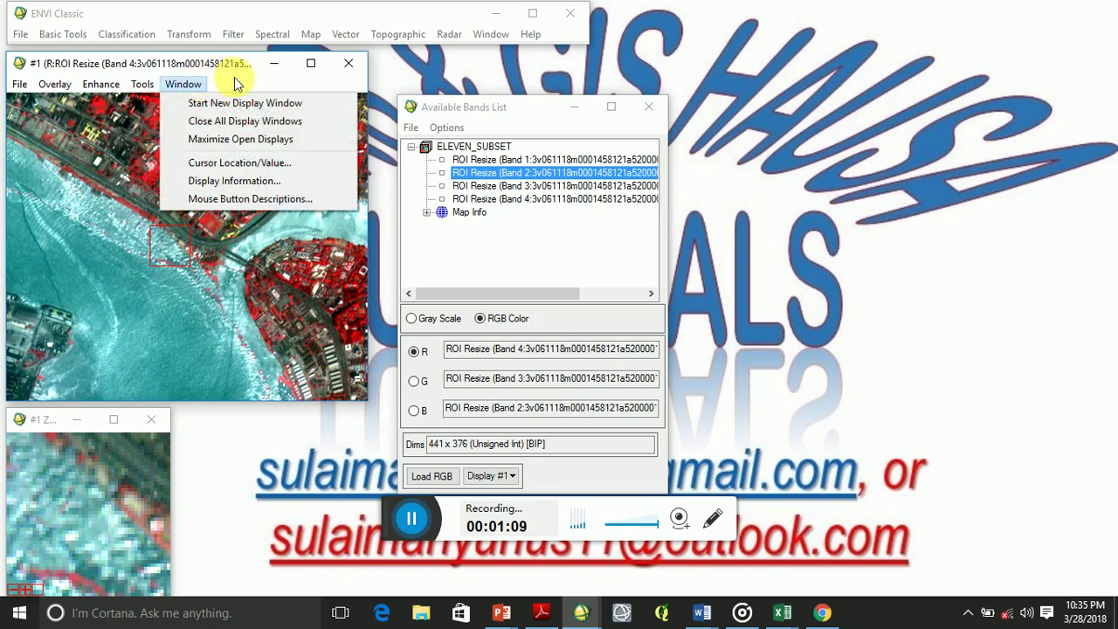
click(238, 83)
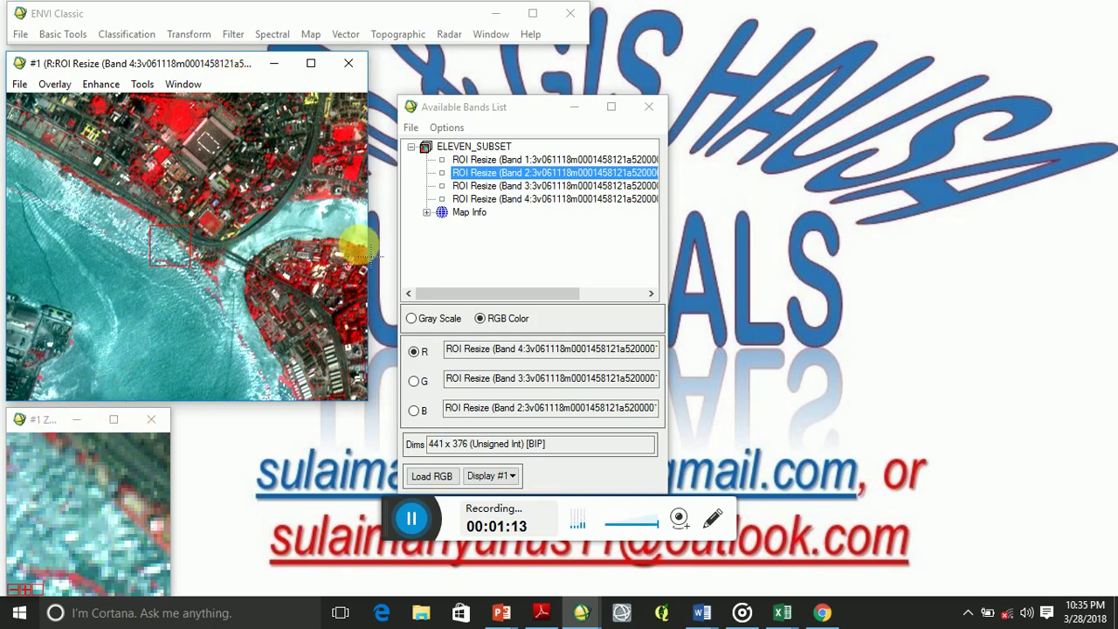
drag(380, 250, 264, 255)
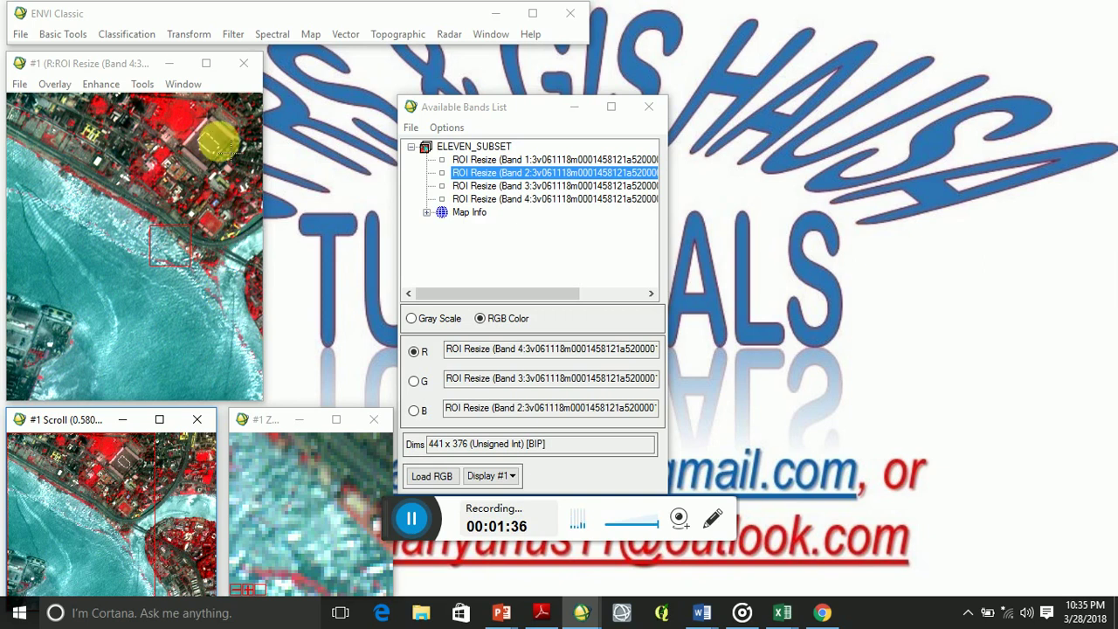
- Examine the buildings, vegetation and shoreline road of the composite at magnified scale
click(219, 139)
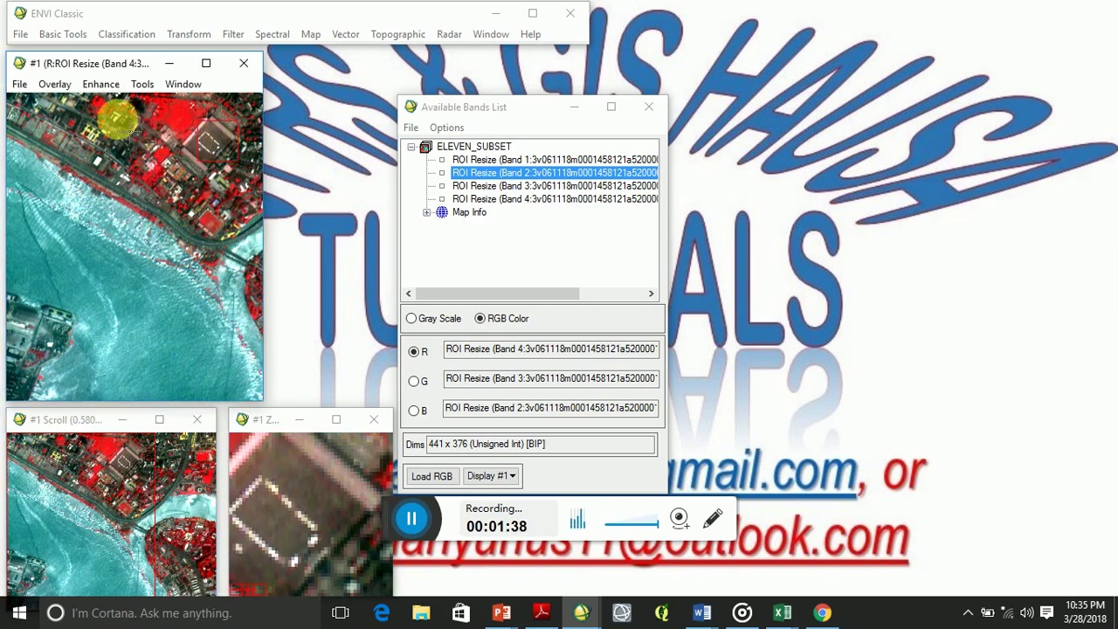
click(118, 118)
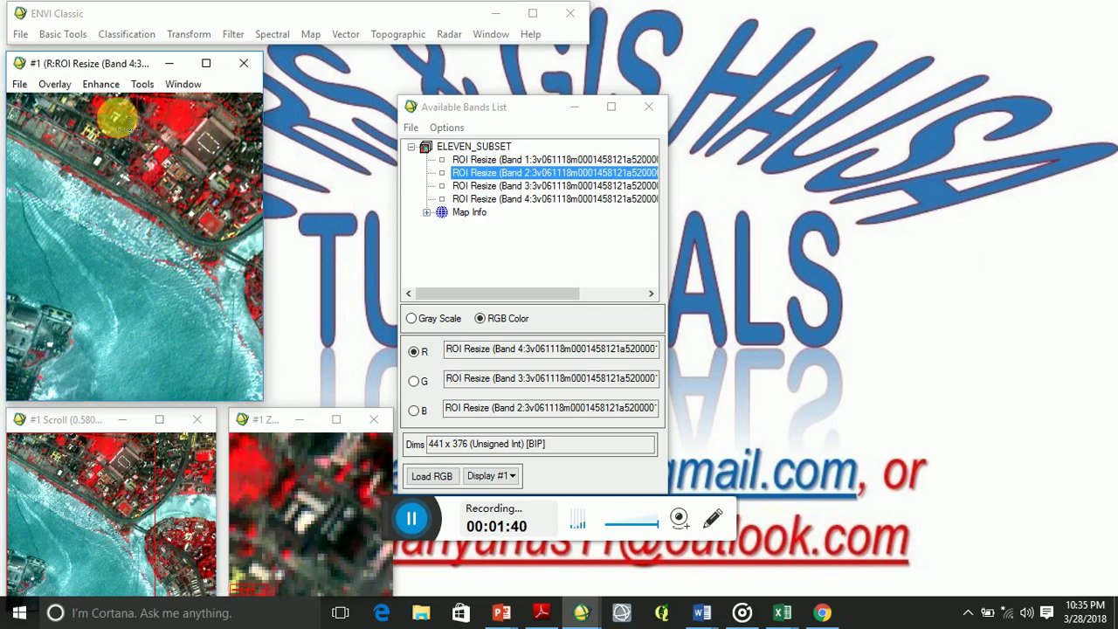
click(88, 132)
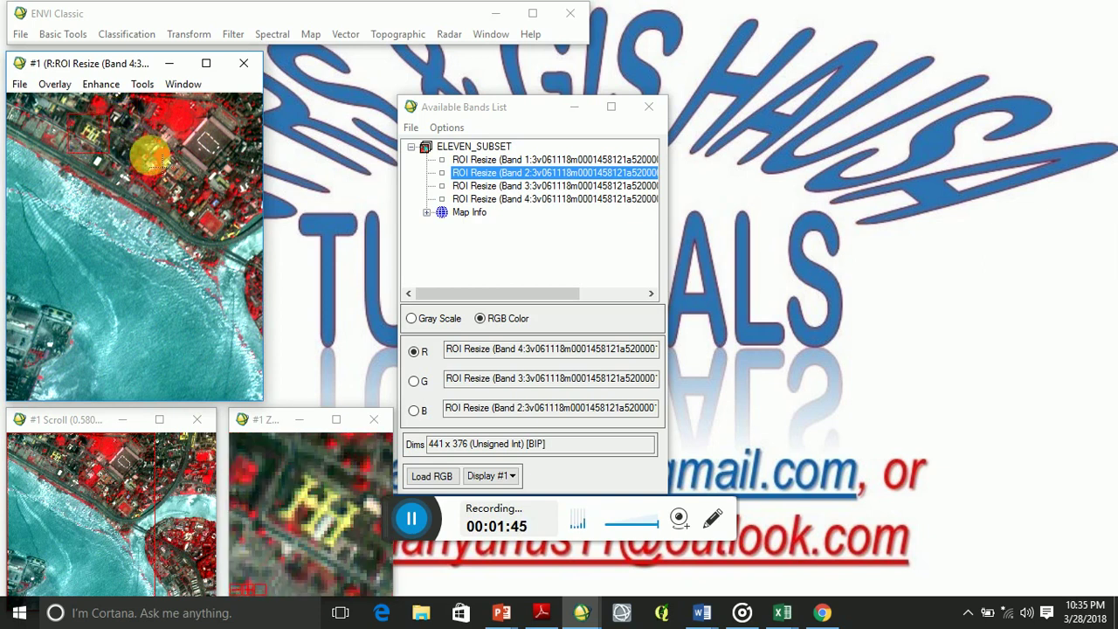
click(183, 237)
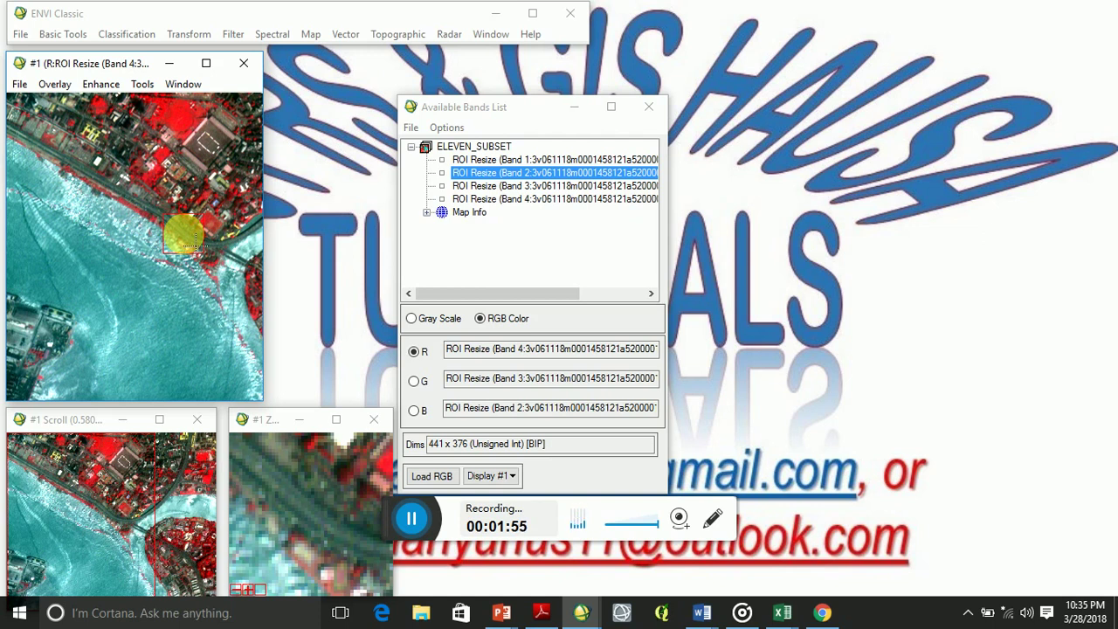
- Open the ROI Tool for display #1, widen its window and place it clear of the image windows
click(74, 35)
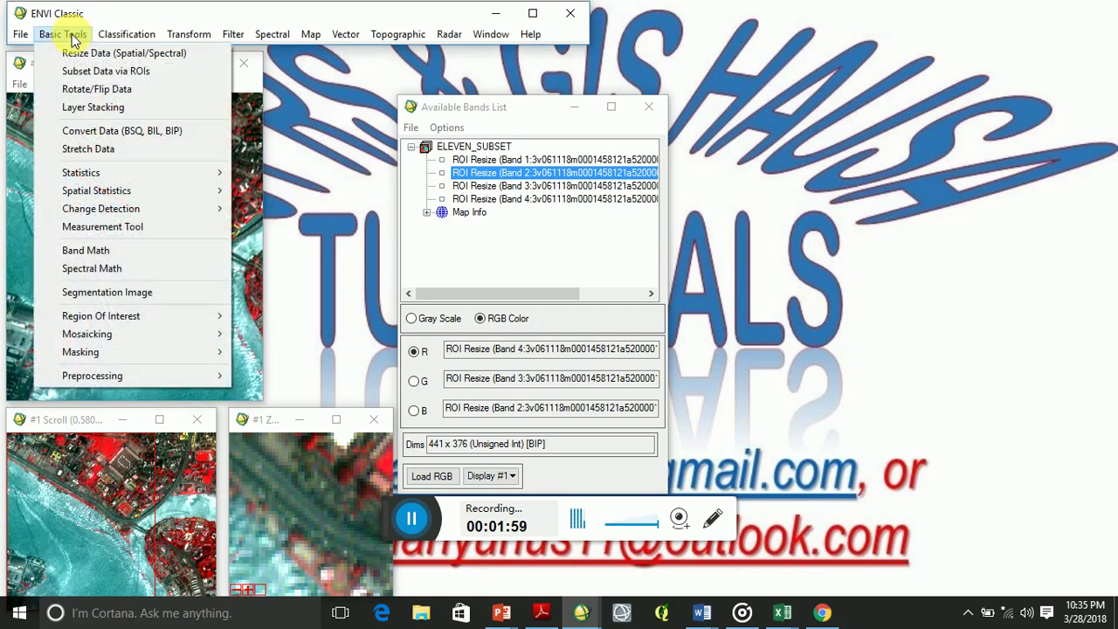
mouse_move(218, 321)
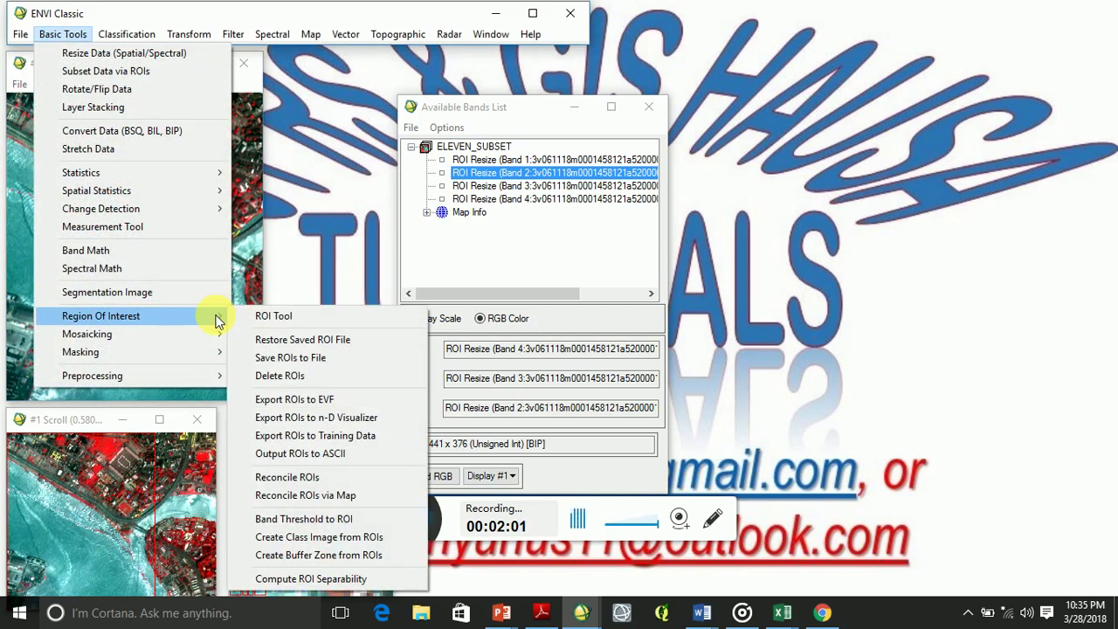
click(271, 316)
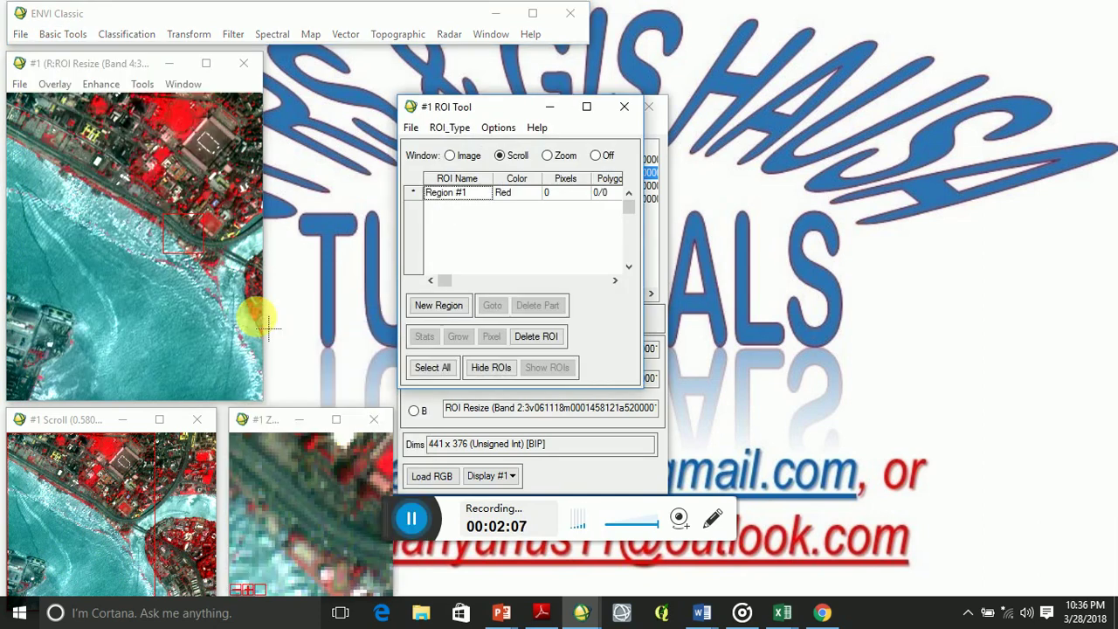
drag(526, 114, 629, 98)
drag(744, 171, 849, 179)
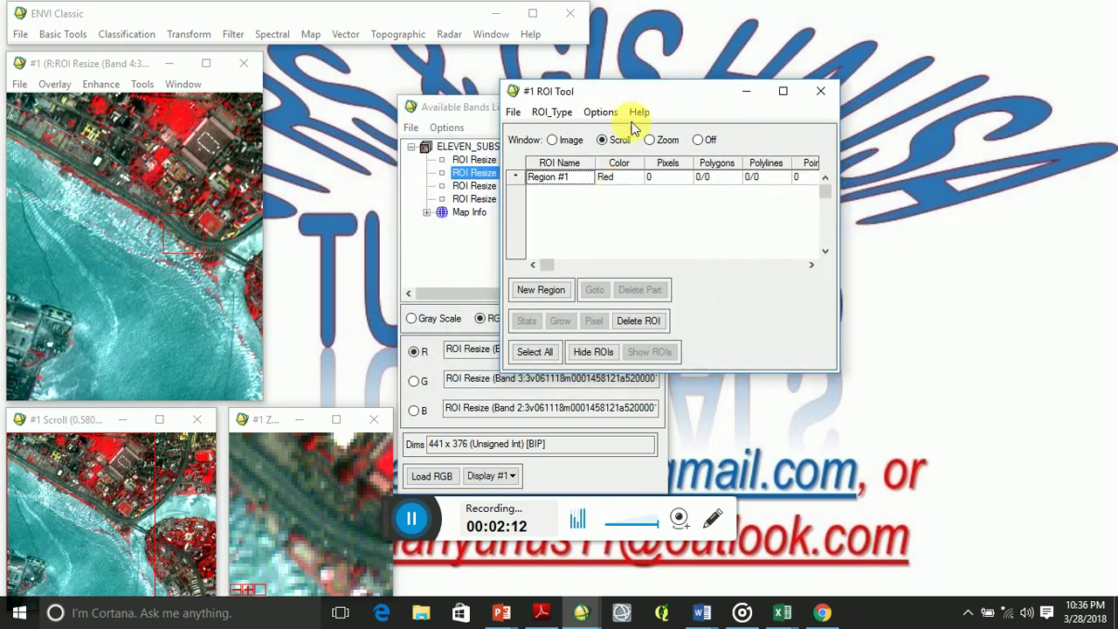
drag(656, 92, 690, 32)
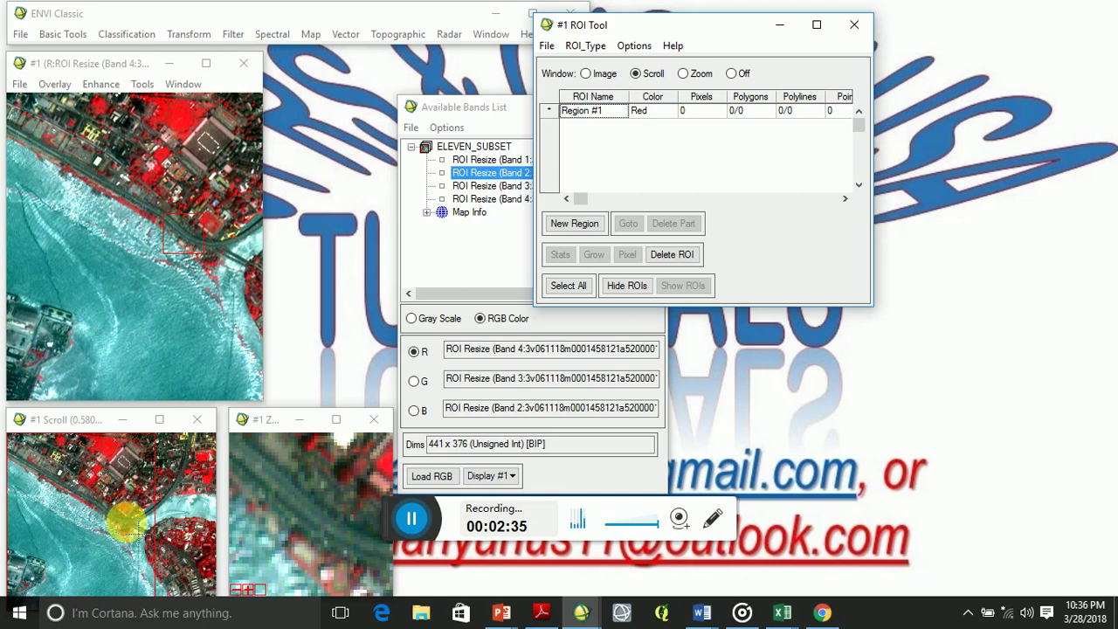
- Set the ROI drawing window to Zoom and bring the ROI Tool to the front
click(402, 288)
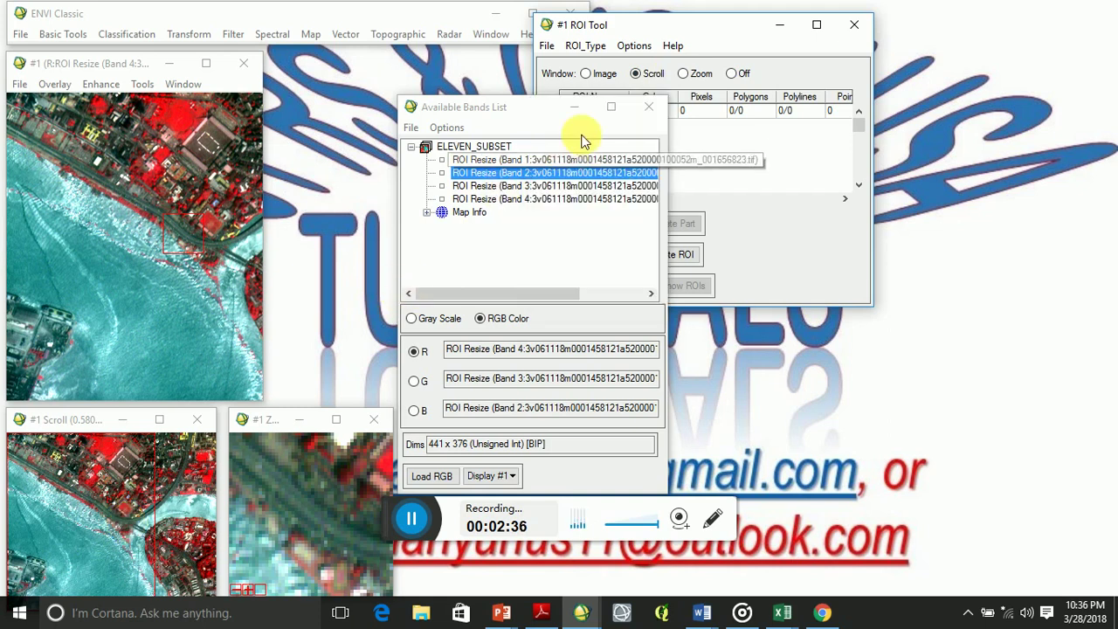
click(686, 74)
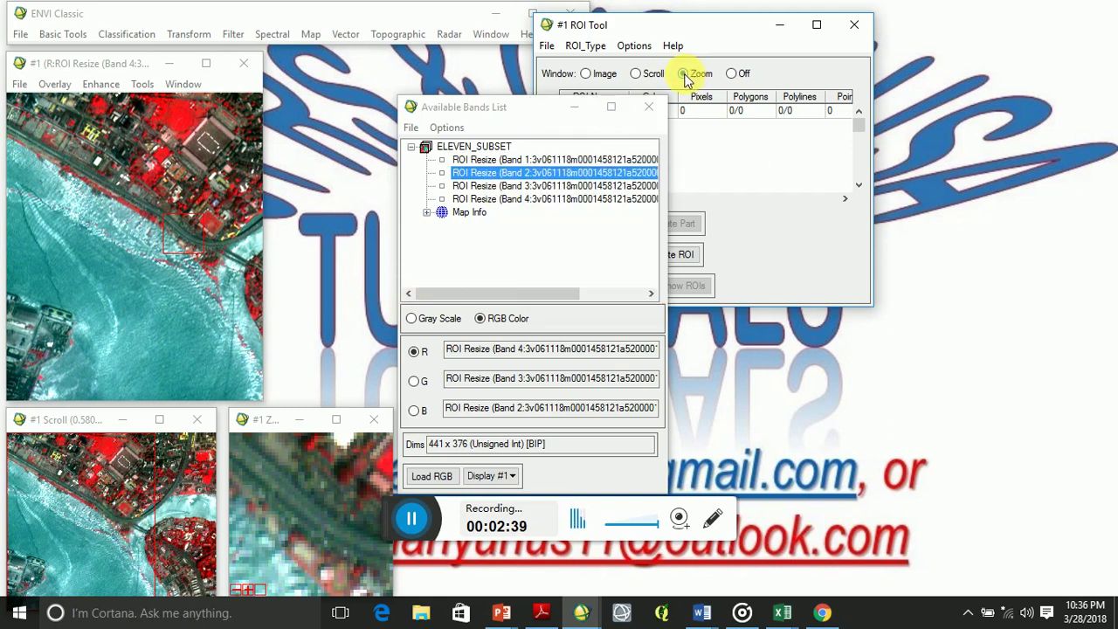
click(650, 25)
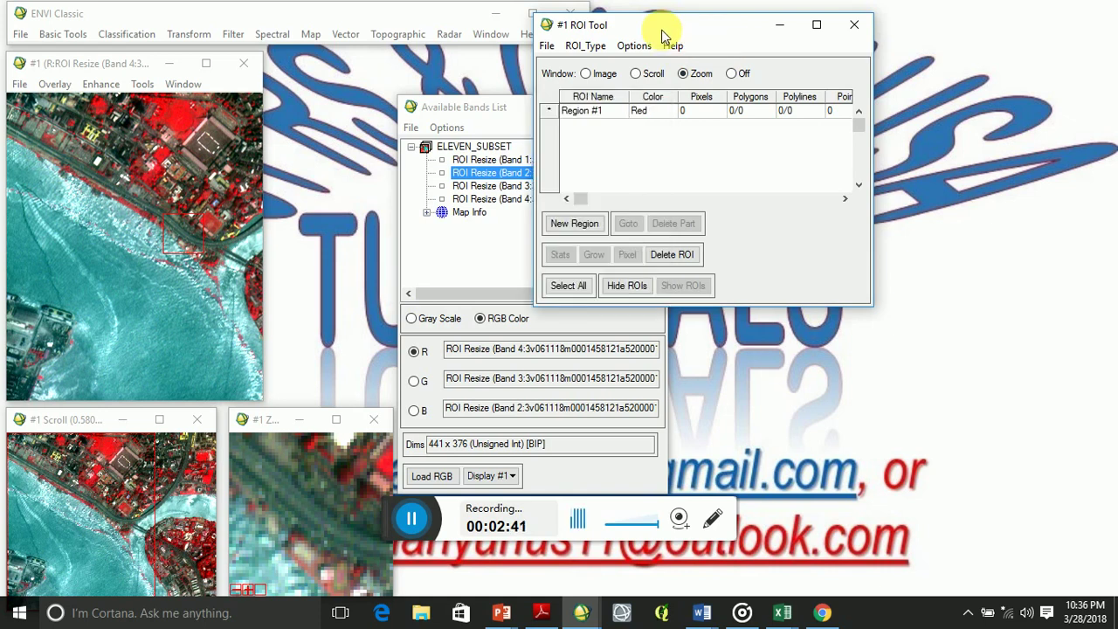
click(470, 110)
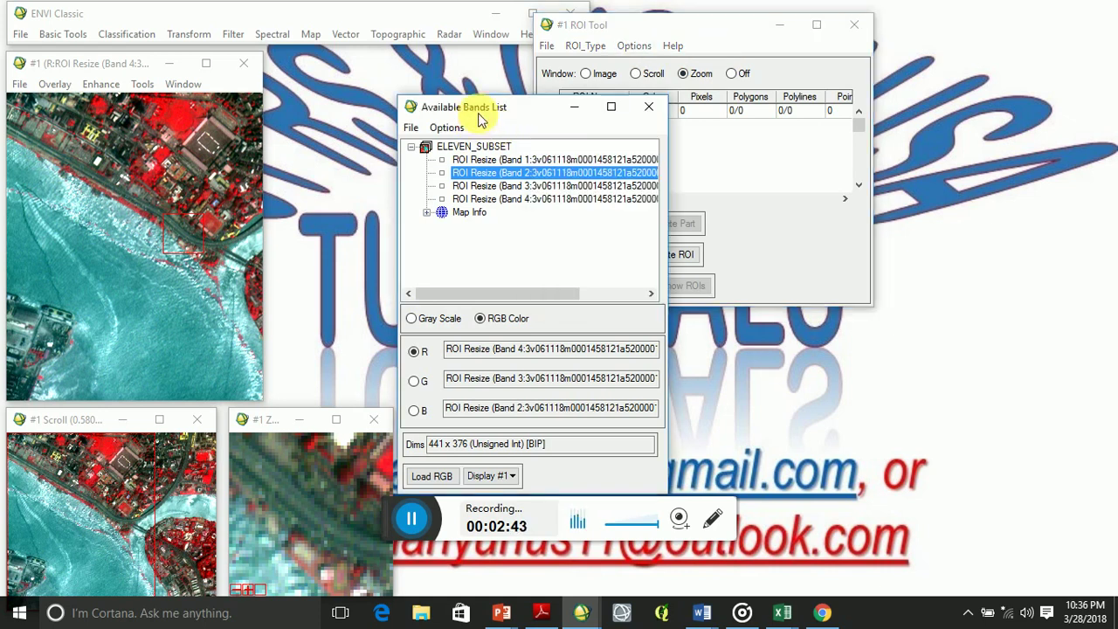
click(600, 26)
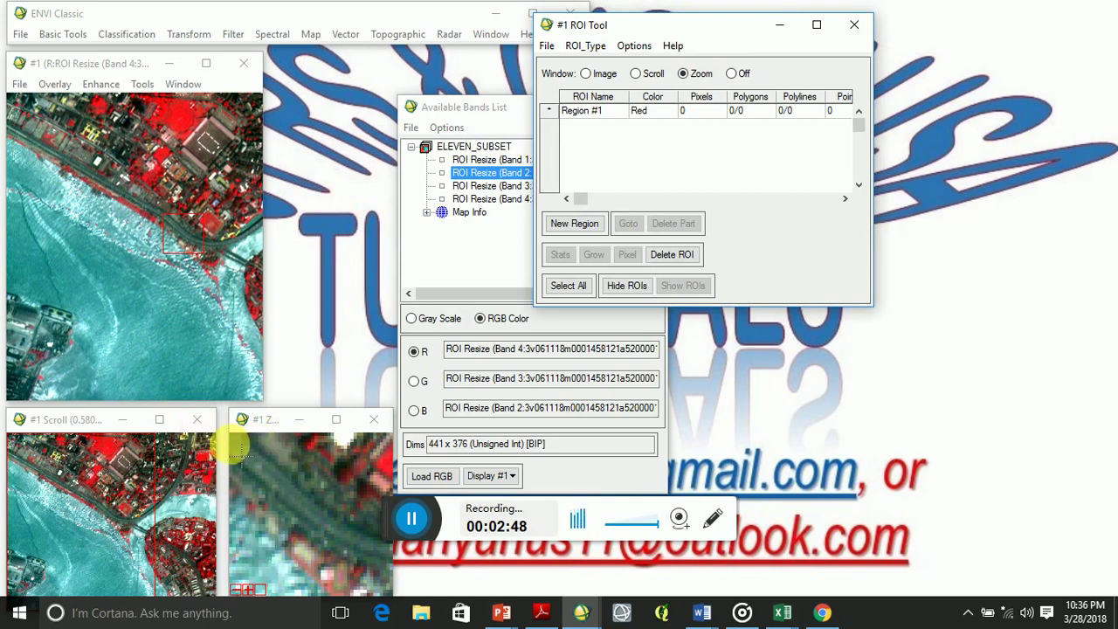
- Widen the zoom window of display #1 and move it higher so its full view is accessible
drag(236, 448, 211, 448)
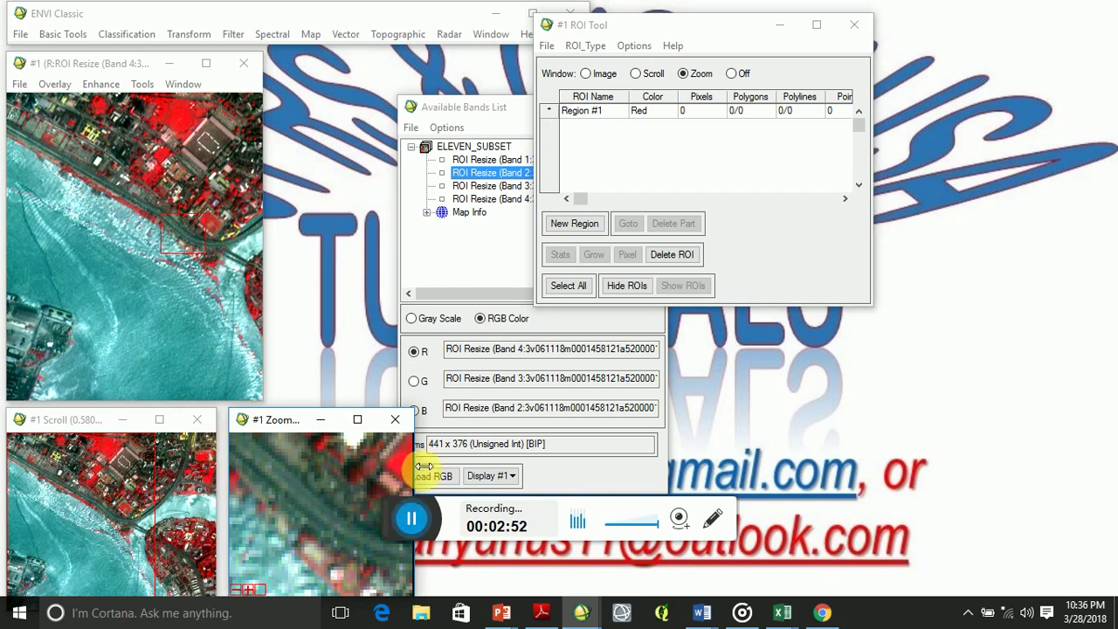
drag(414, 463, 477, 462)
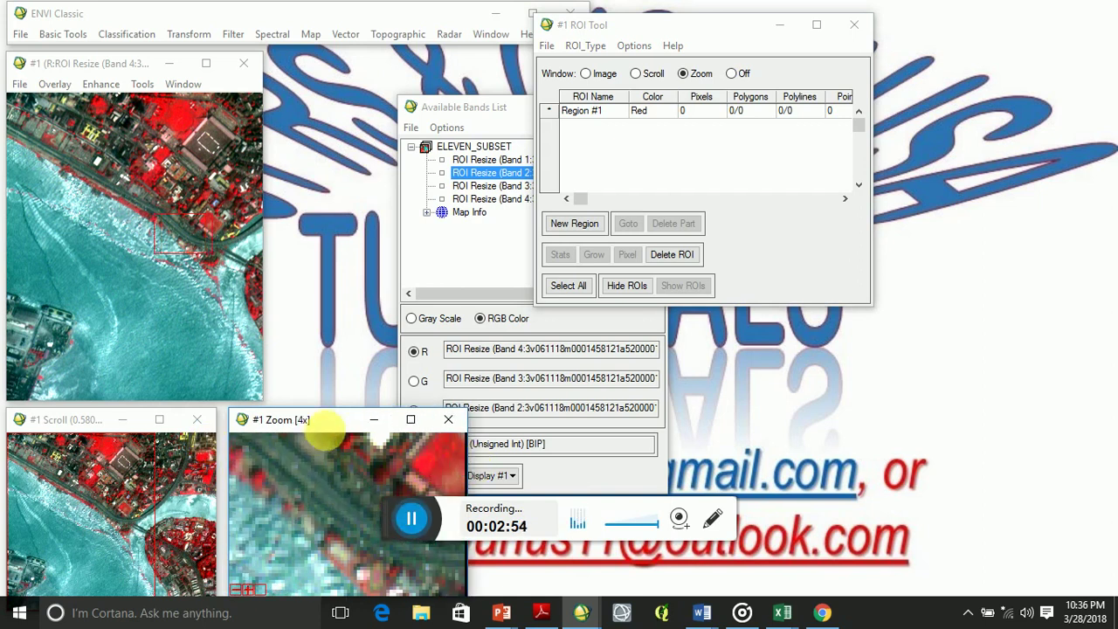
drag(339, 414, 352, 361)
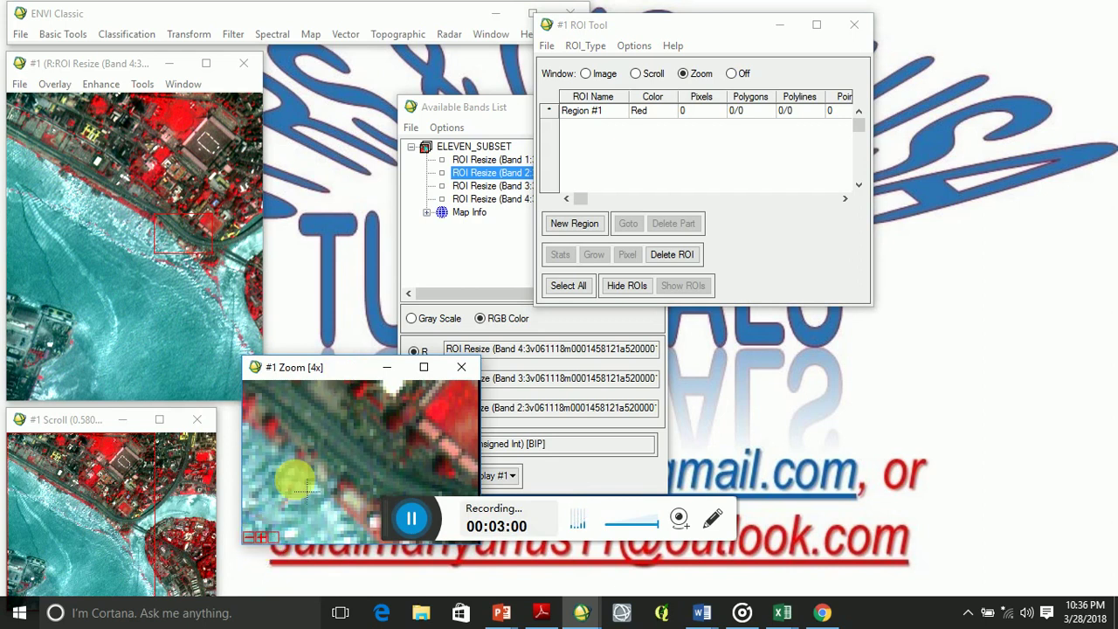
- Draw a square polygon of about 4 pixels for Region #1 over the open water in the zoom window
click(144, 320)
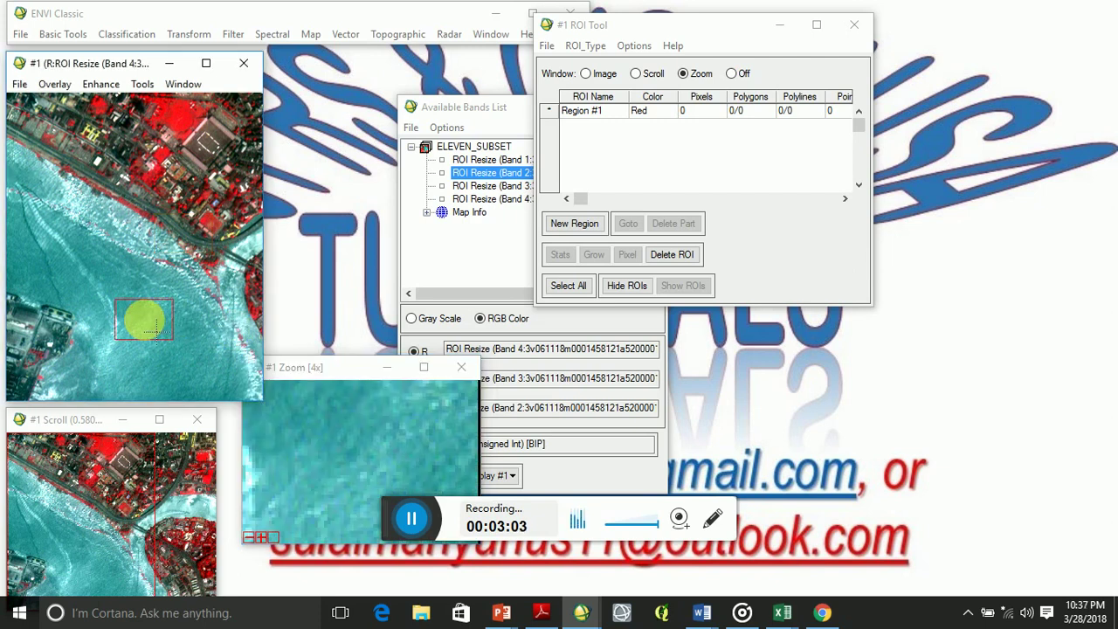
click(260, 536)
click(261, 537)
click(260, 537)
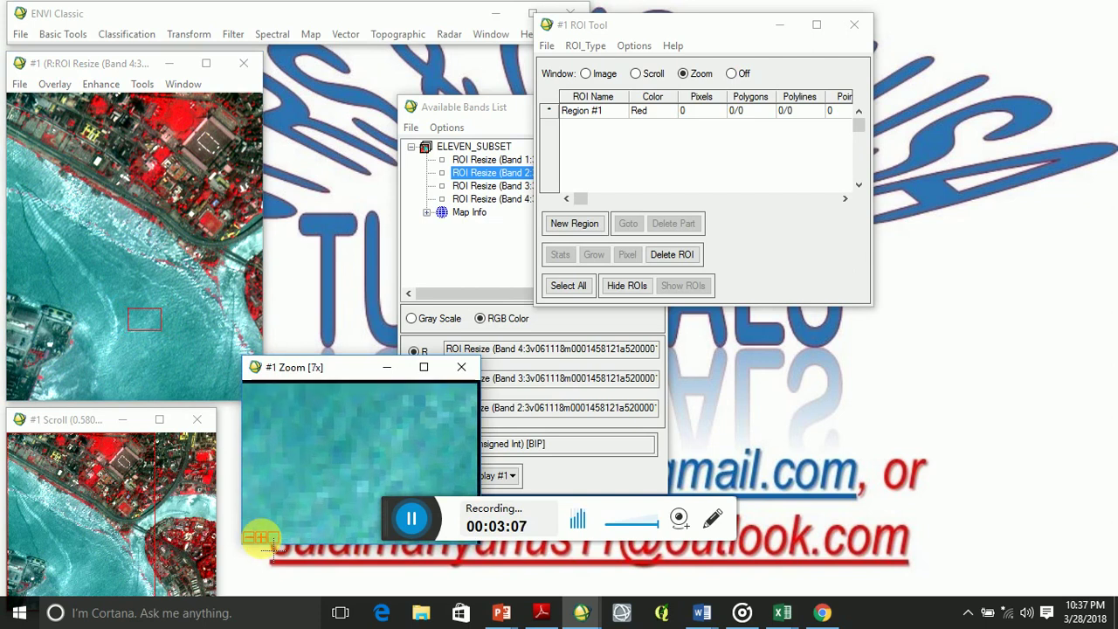
click(260, 537)
click(261, 537)
click(260, 537)
click(260, 536)
click(260, 536)
click(260, 537)
click(260, 536)
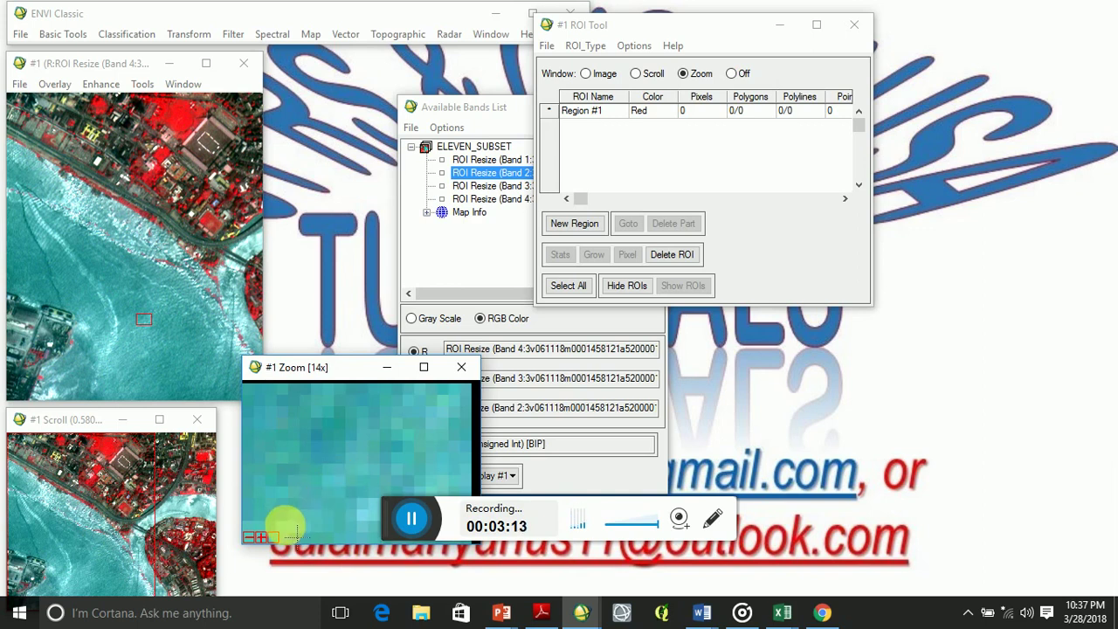
click(260, 536)
click(260, 537)
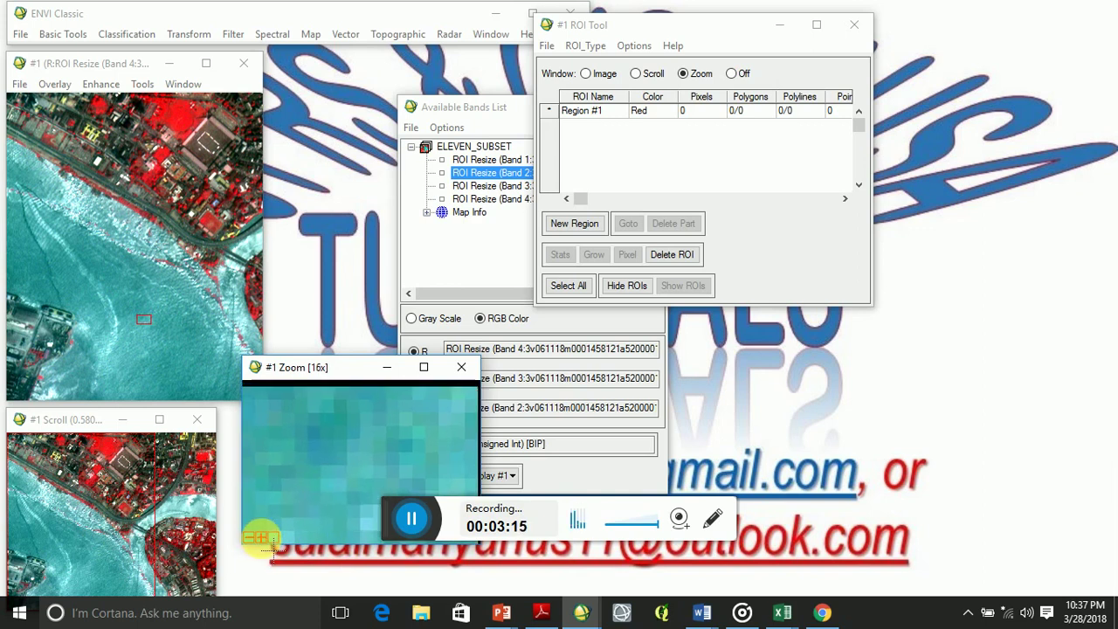
click(260, 536)
click(261, 537)
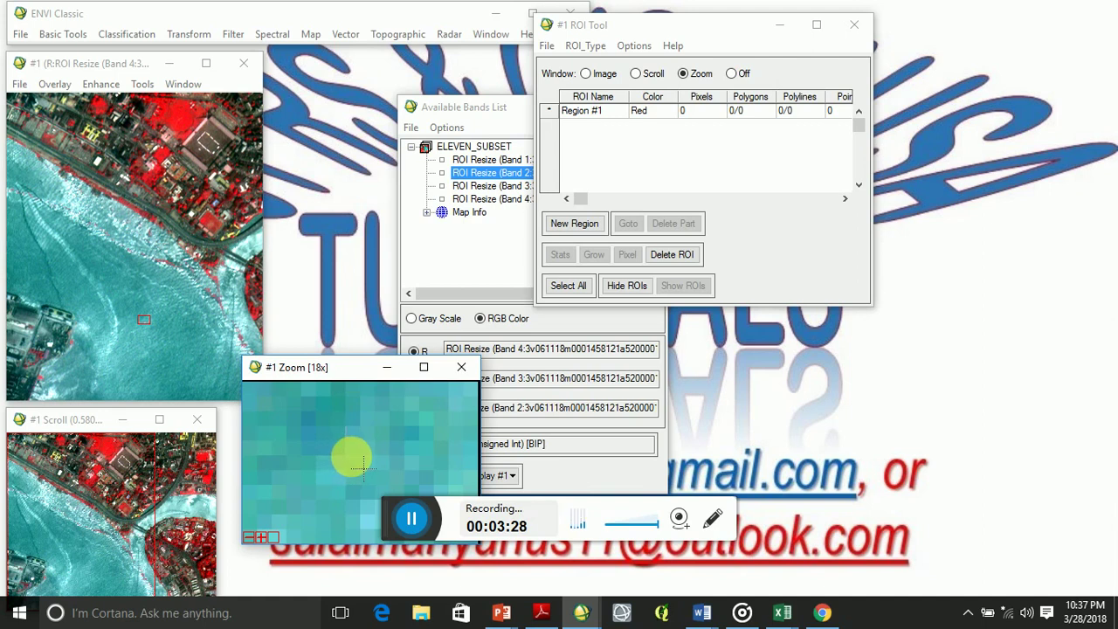
click(348, 453)
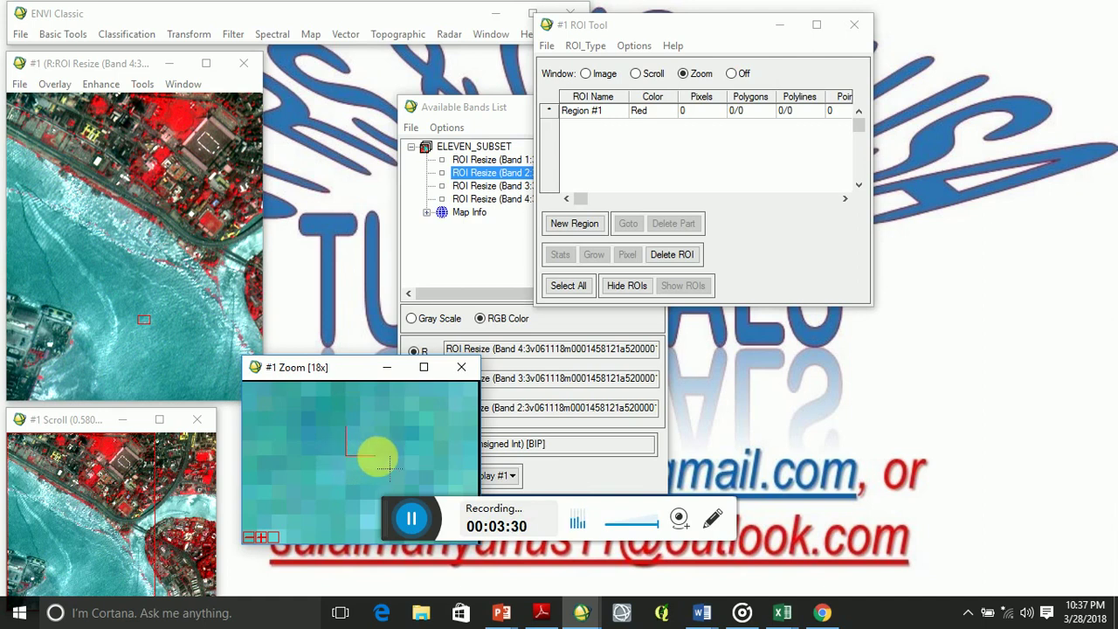
click(375, 428)
right_click(369, 425)
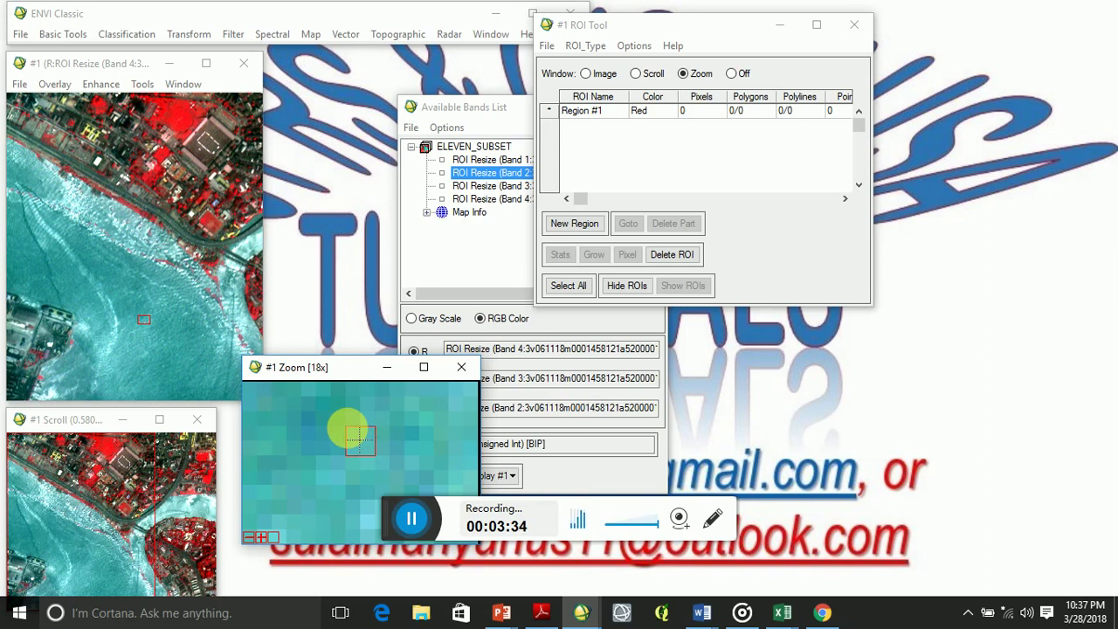
right_click(348, 427)
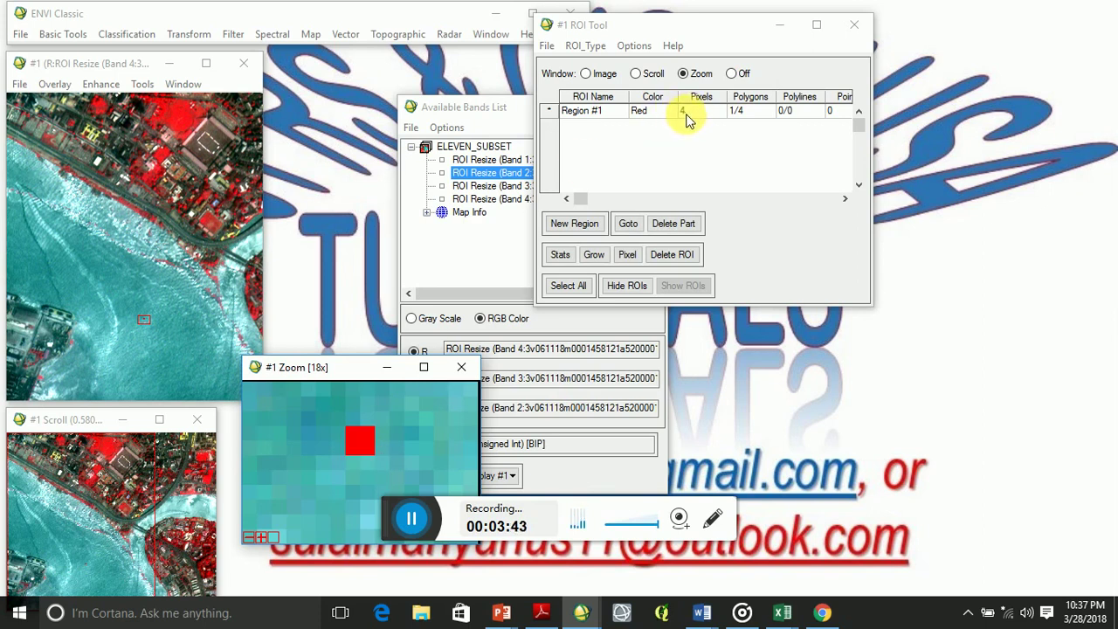
- Rename Region #1 in the ROI list to identify it as the water class
click(609, 117)
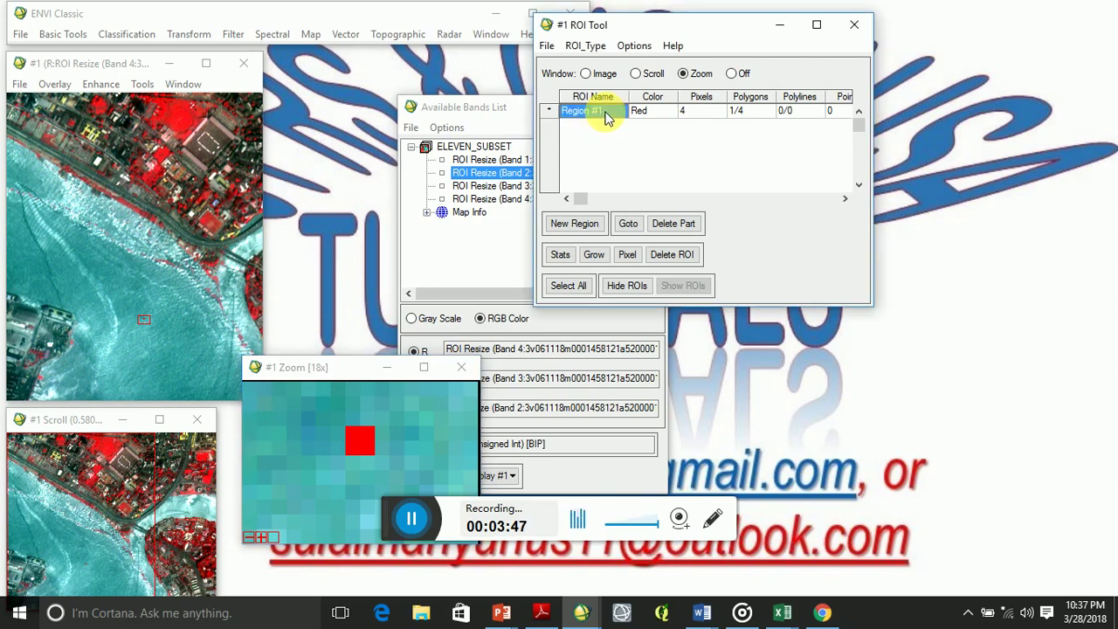
click(609, 118)
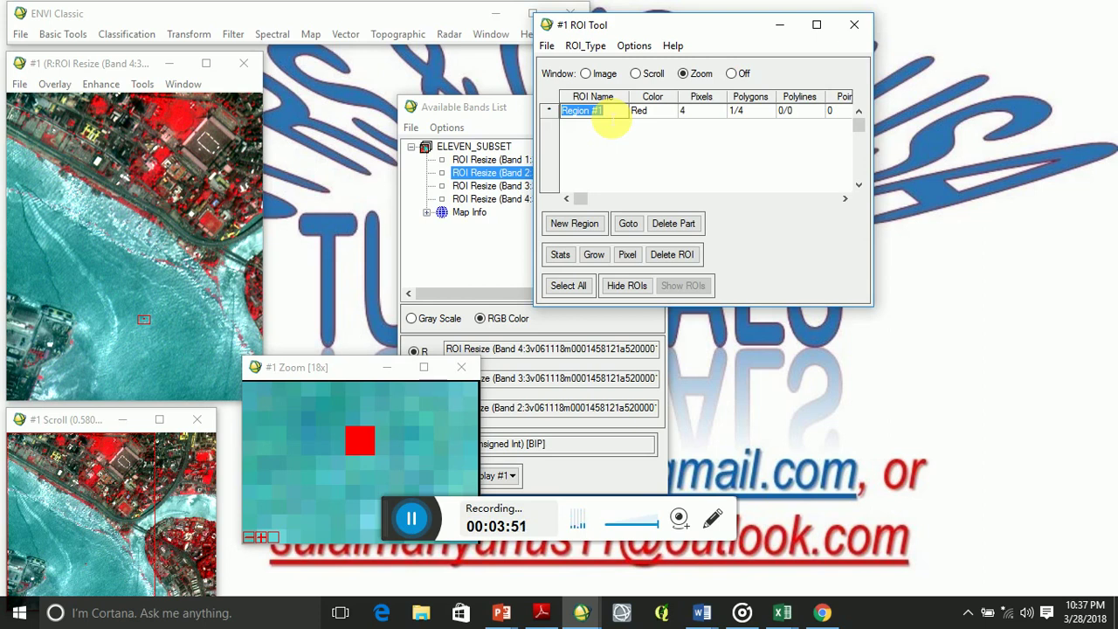
text(WW)
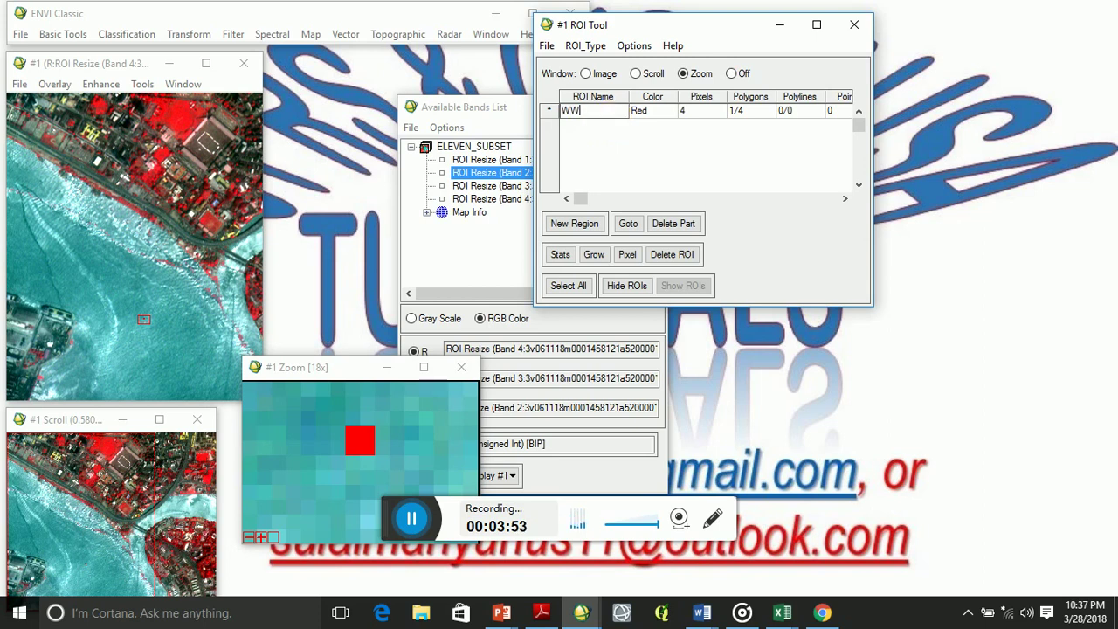
key(BackSpace)
text(r)
key(Return)
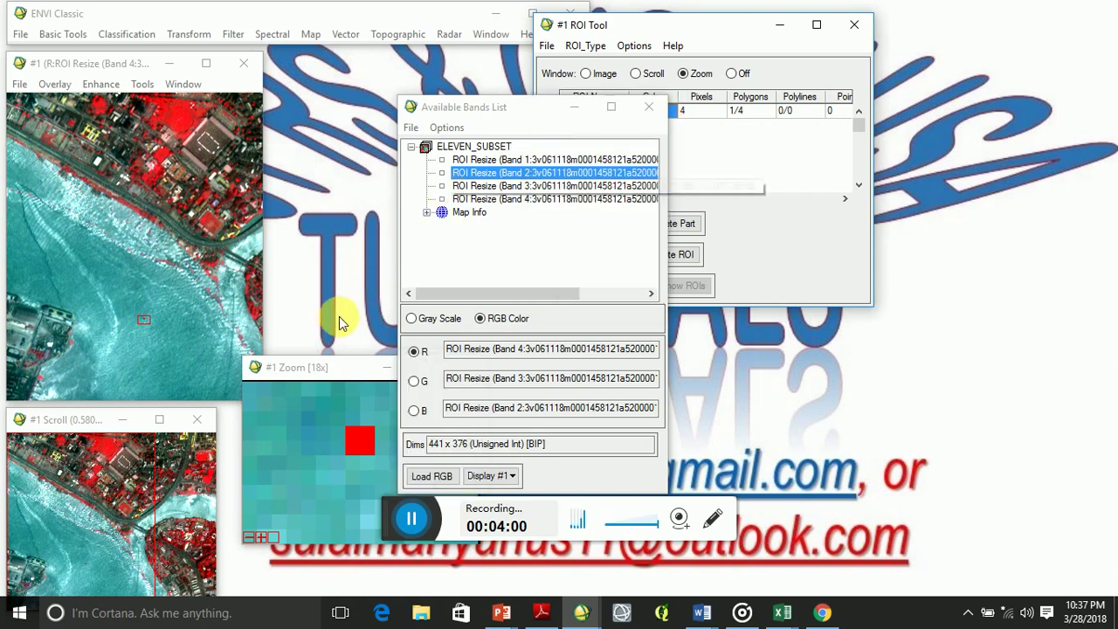
- Add a second square polygon of about 4 pixels to the water region, over open water north-west of the first polygon
click(70, 256)
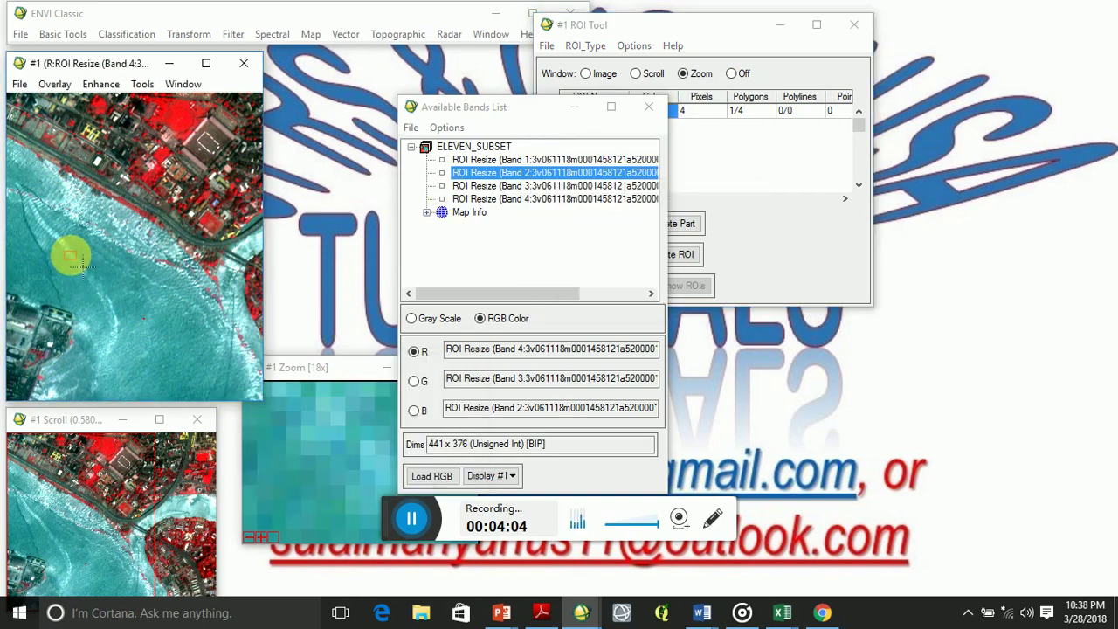
click(319, 429)
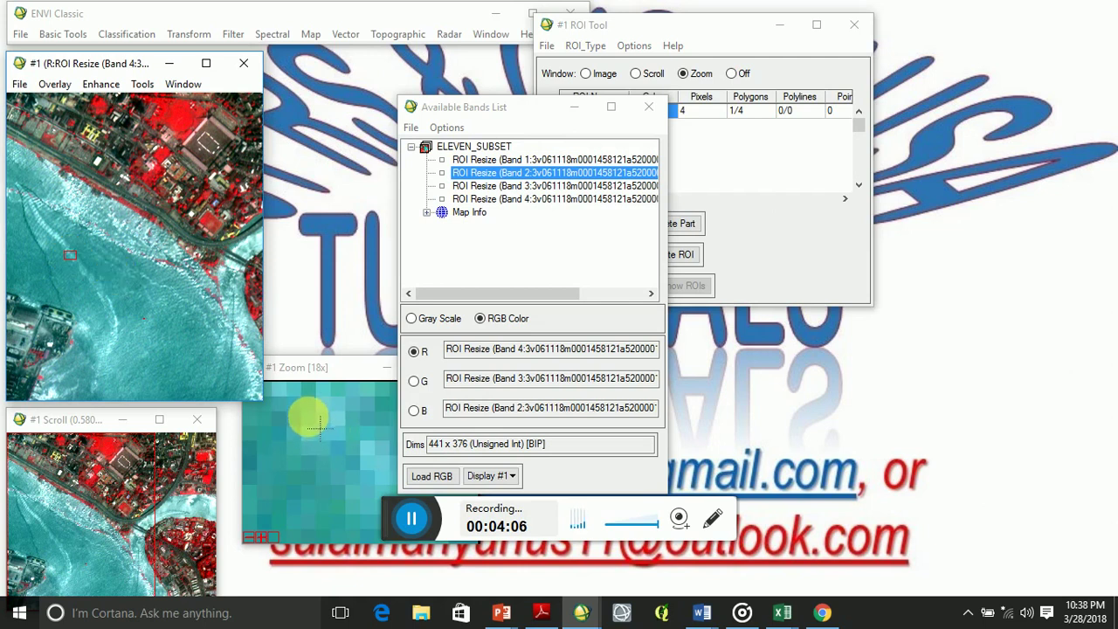
click(316, 426)
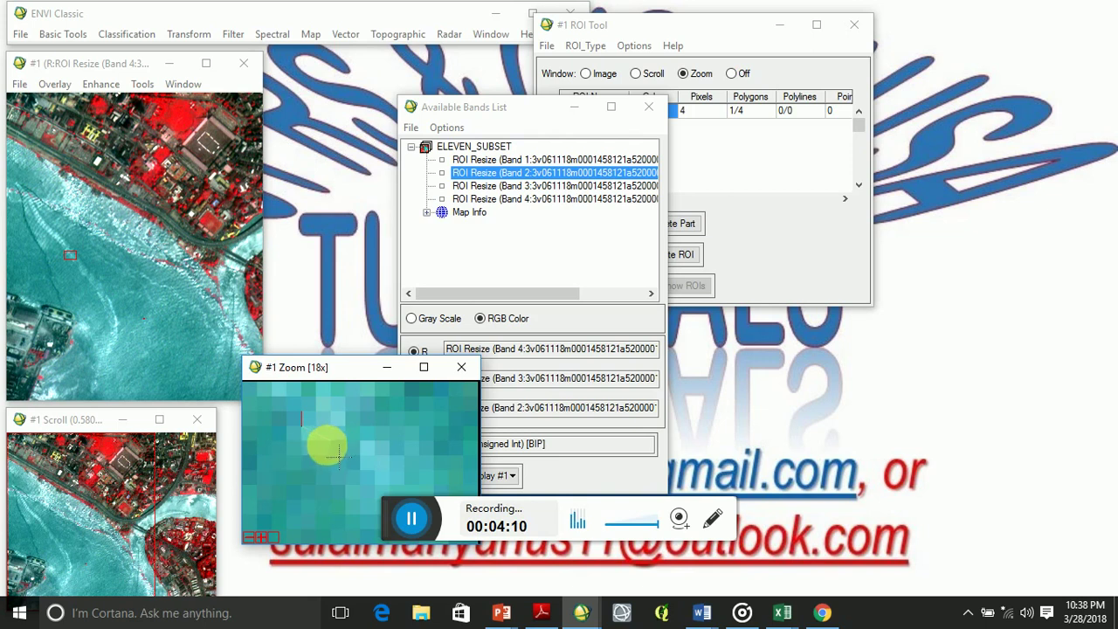
click(302, 437)
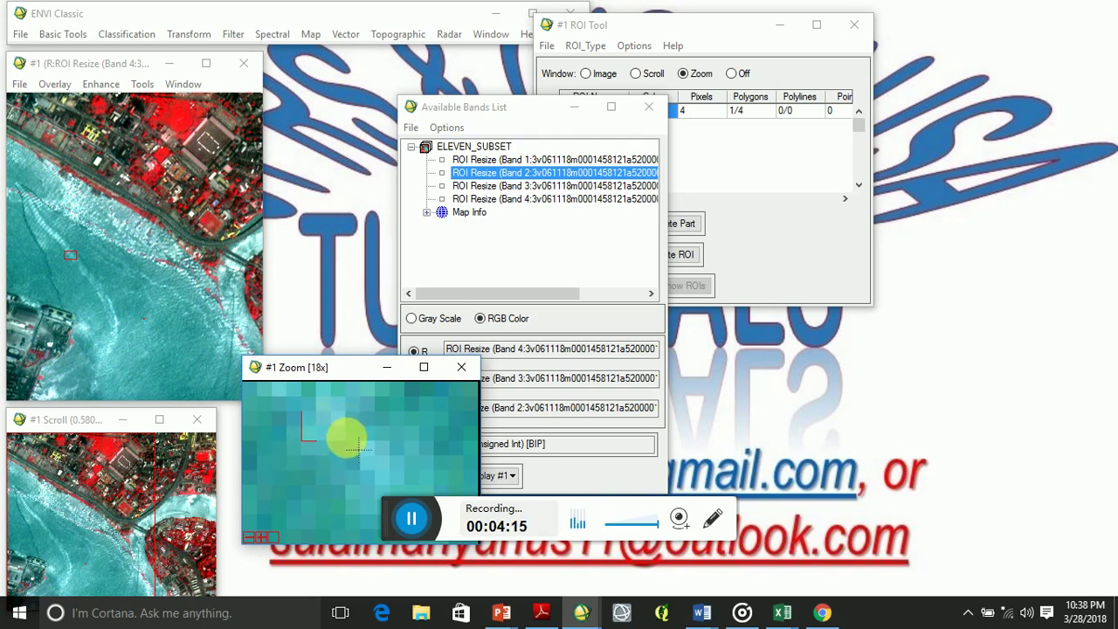
click(342, 442)
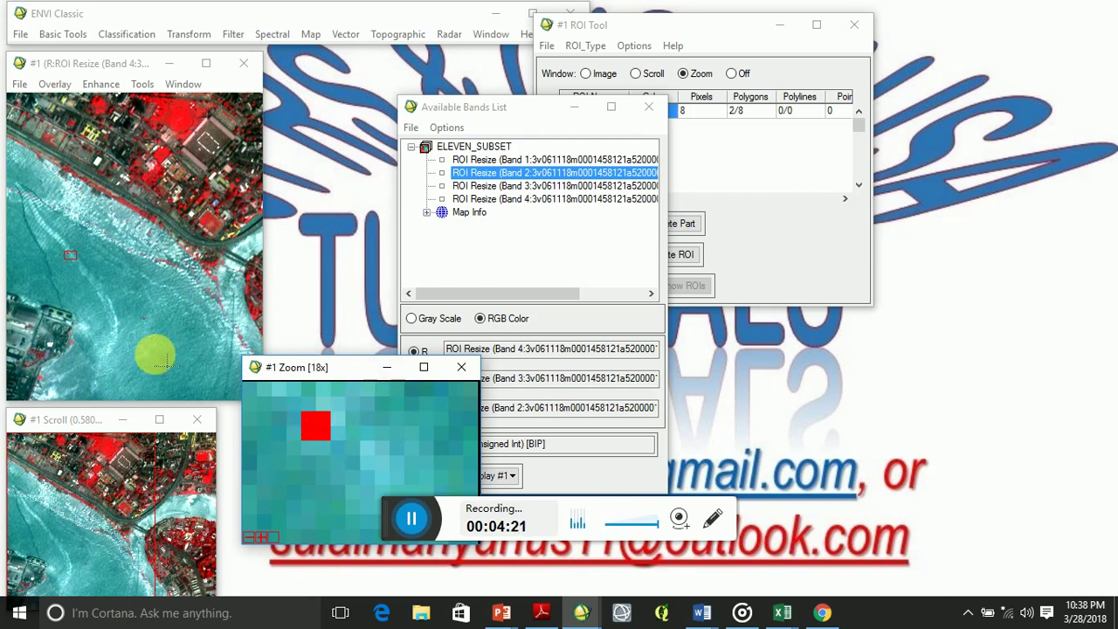
- Add a square polygon of about 4 pixels to the water region, over open water at the southern end of the image
click(137, 374)
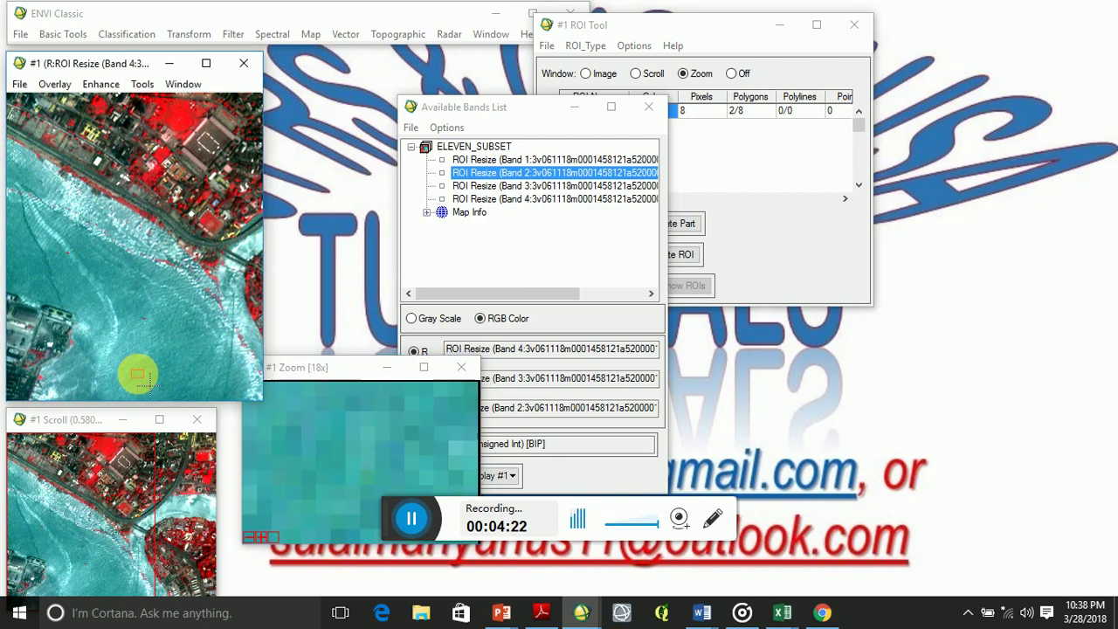
click(320, 443)
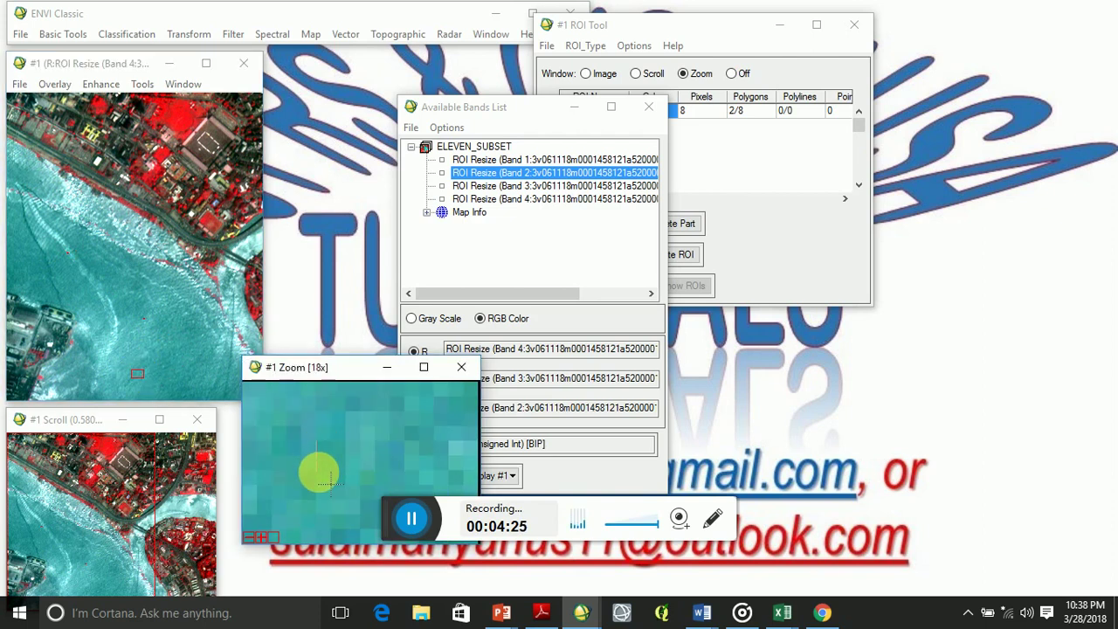
click(333, 453)
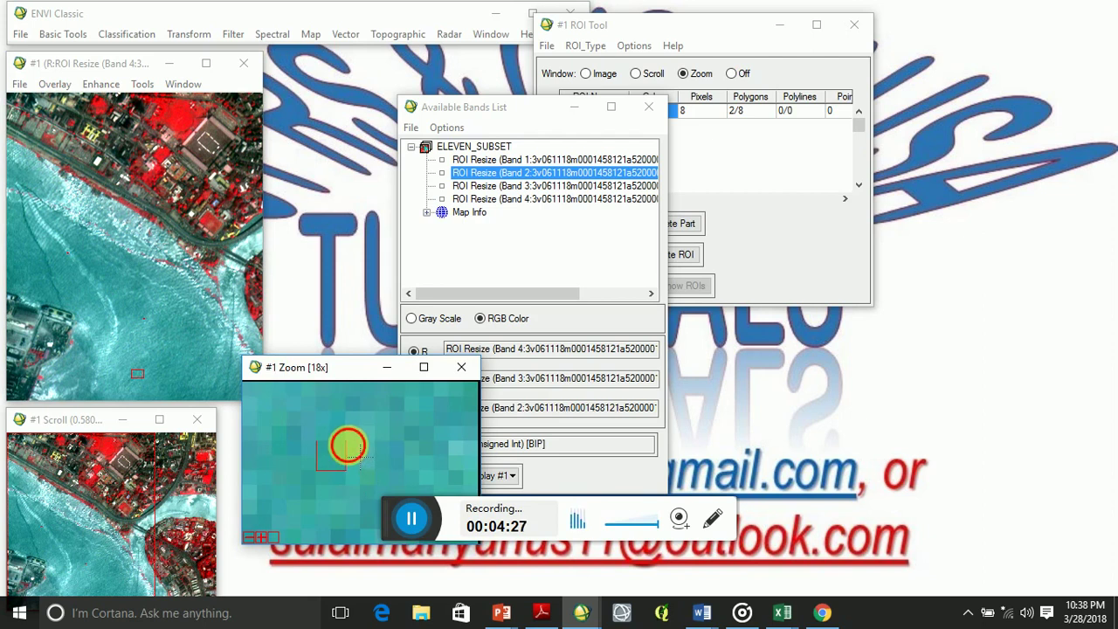
click(325, 443)
right_click(327, 447)
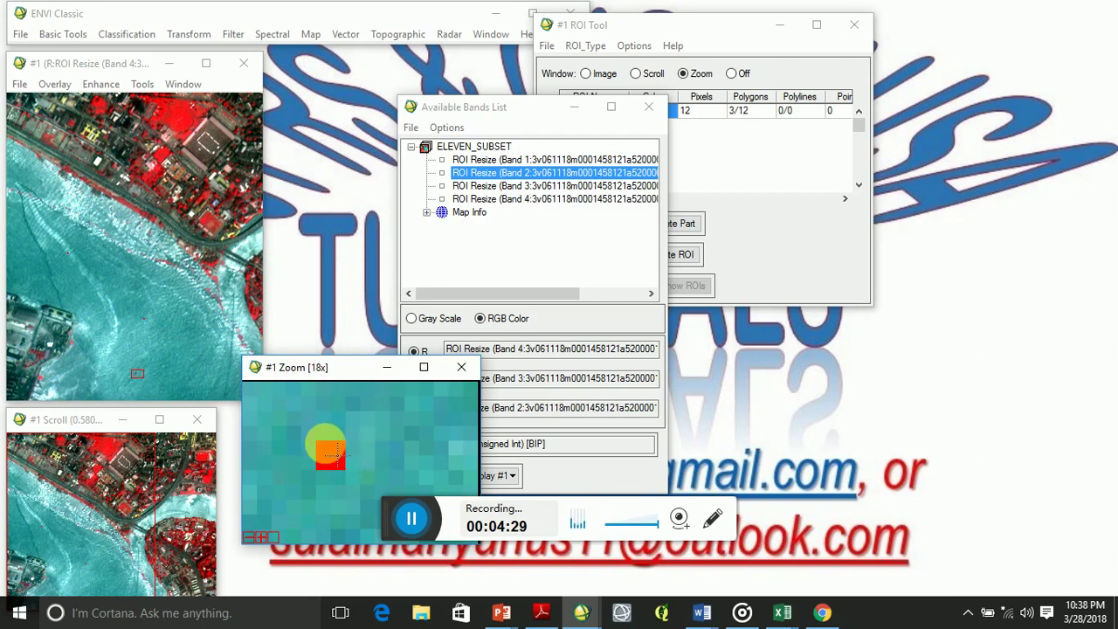
- Draw a five-sided polygon of about 6 pixels just east of the southern square, in the same water region
click(360, 442)
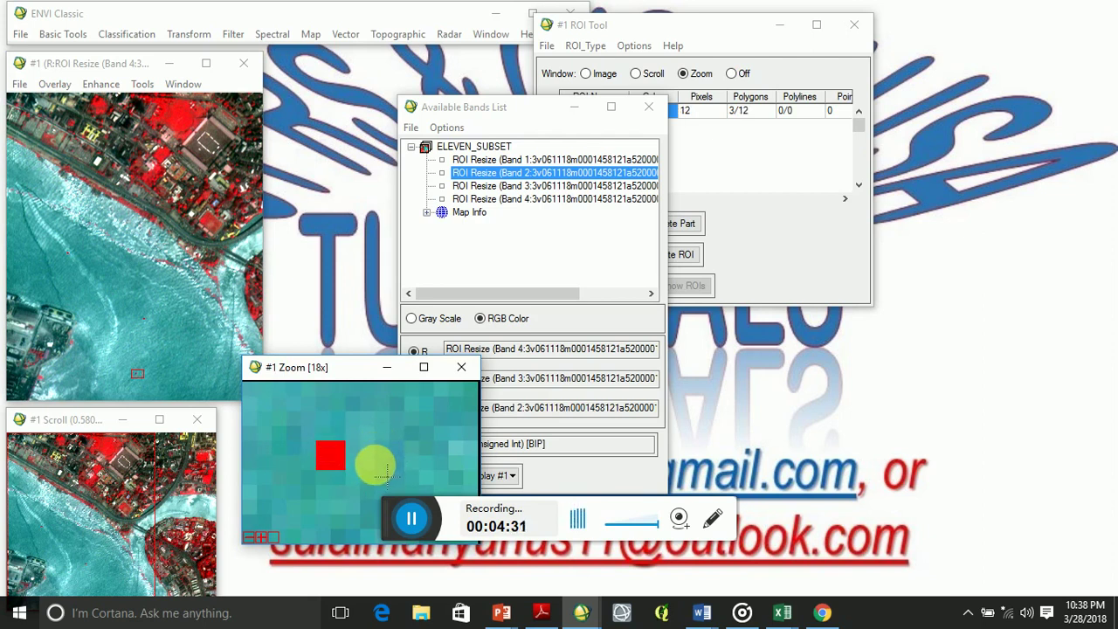
click(373, 469)
click(404, 455)
click(406, 437)
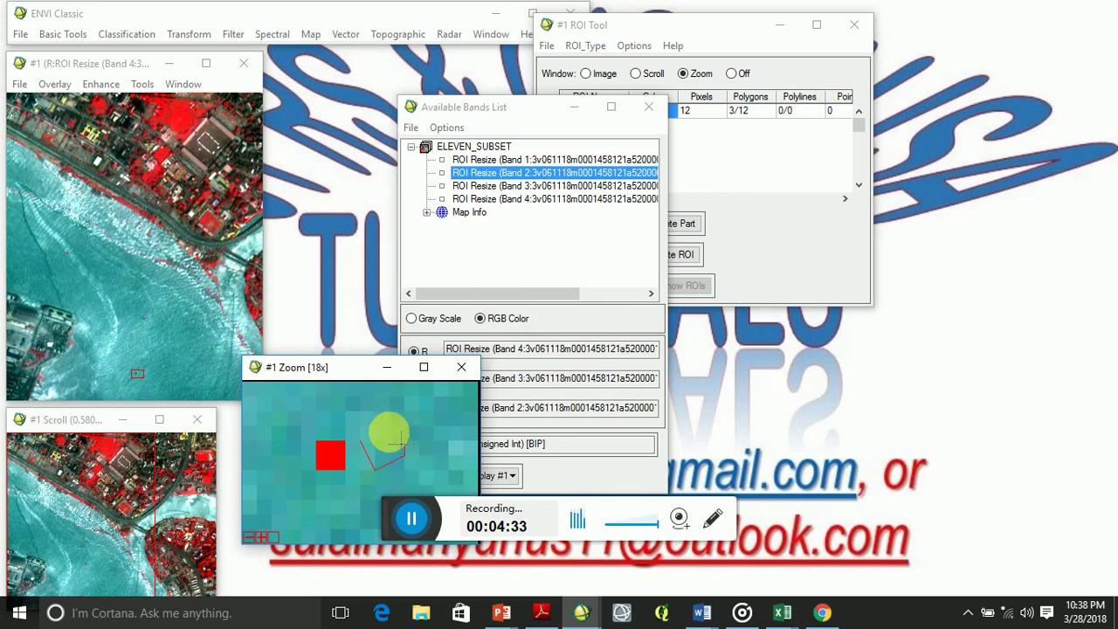
click(384, 428)
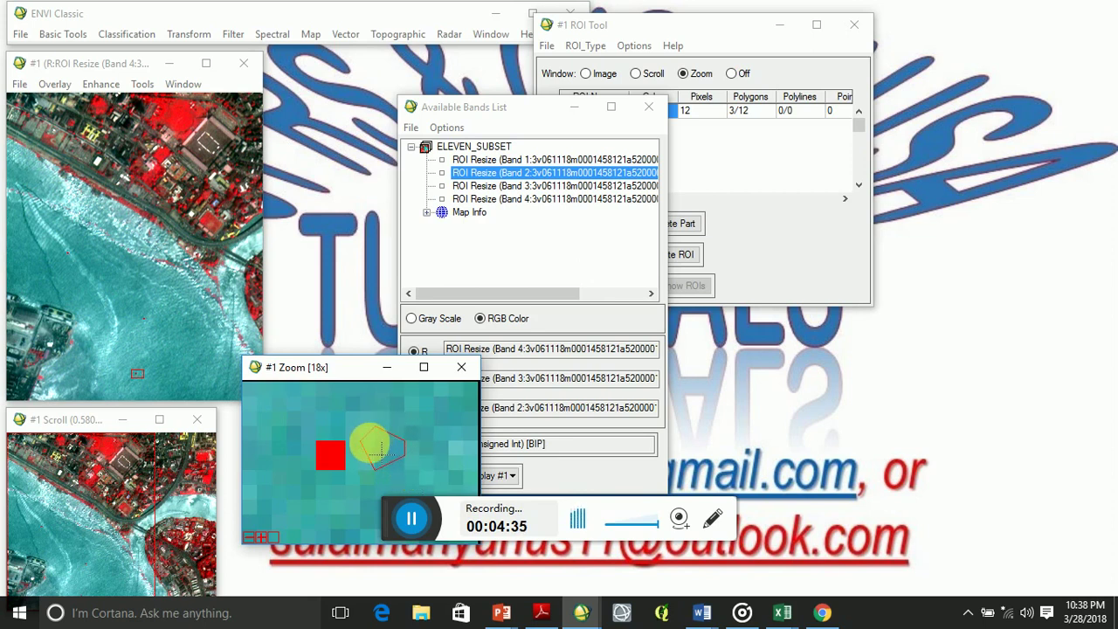
right_click(374, 447)
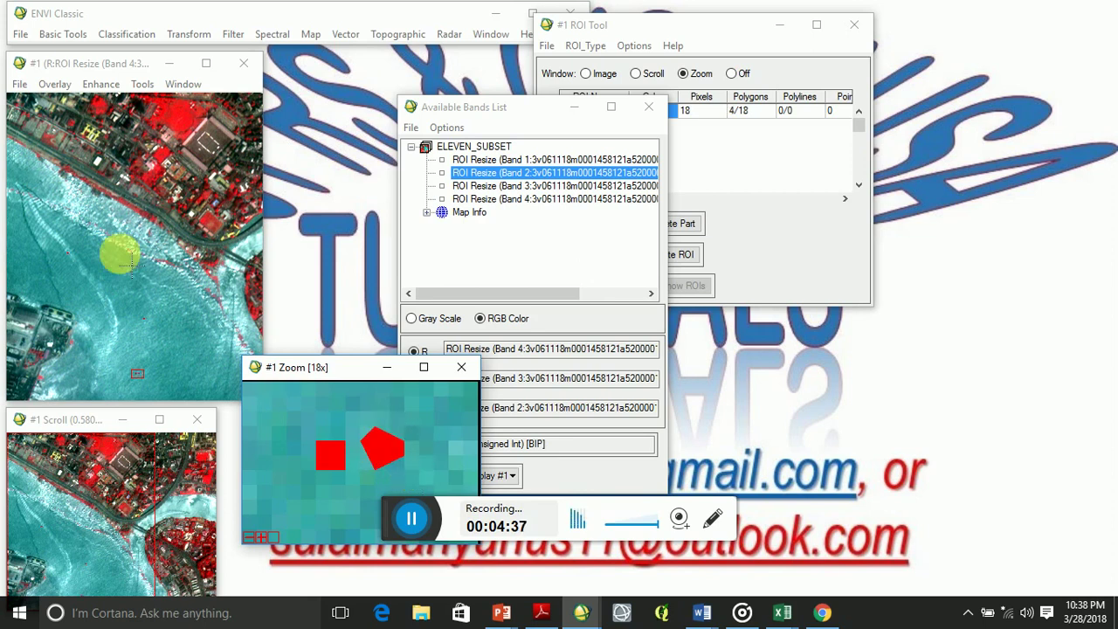
- Add two water polygons of about 5 pixels each near the eastern shore, one in the zoom view's north-east and one in its north-west
click(210, 315)
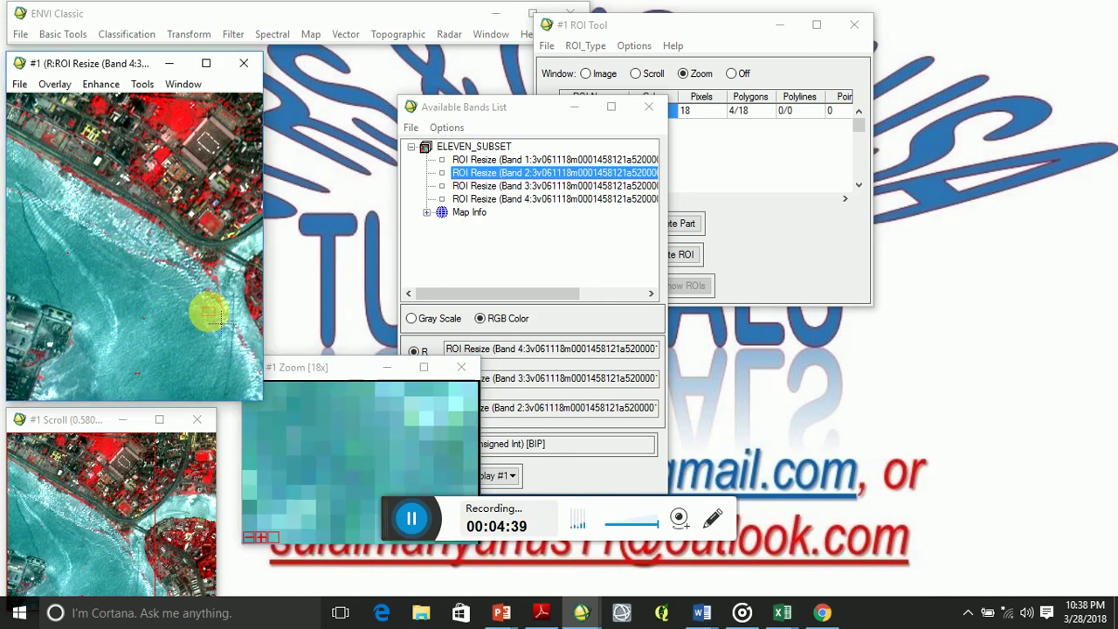
mouse_move(405, 400)
mouse_down()
mouse_move(404, 425)
mouse_move(449, 429)
mouse_move(444, 403)
mouse_move(418, 407)
mouse_up()
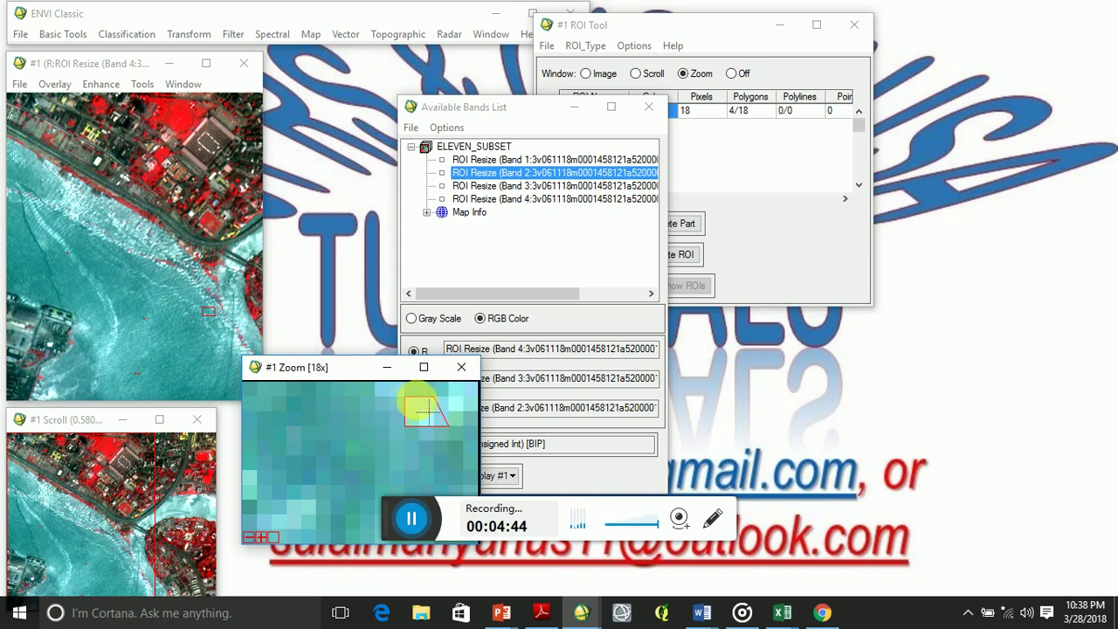
right_click(420, 408)
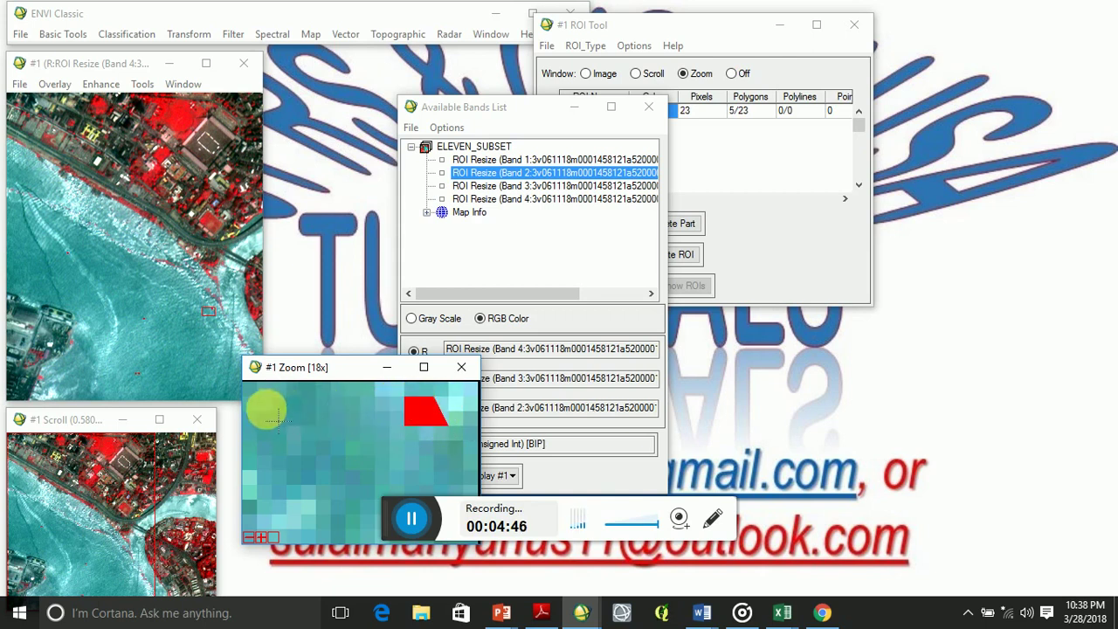
mouse_move(273, 454)
mouse_down()
mouse_move(311, 457)
mouse_move(311, 431)
mouse_move(266, 403)
mouse_up()
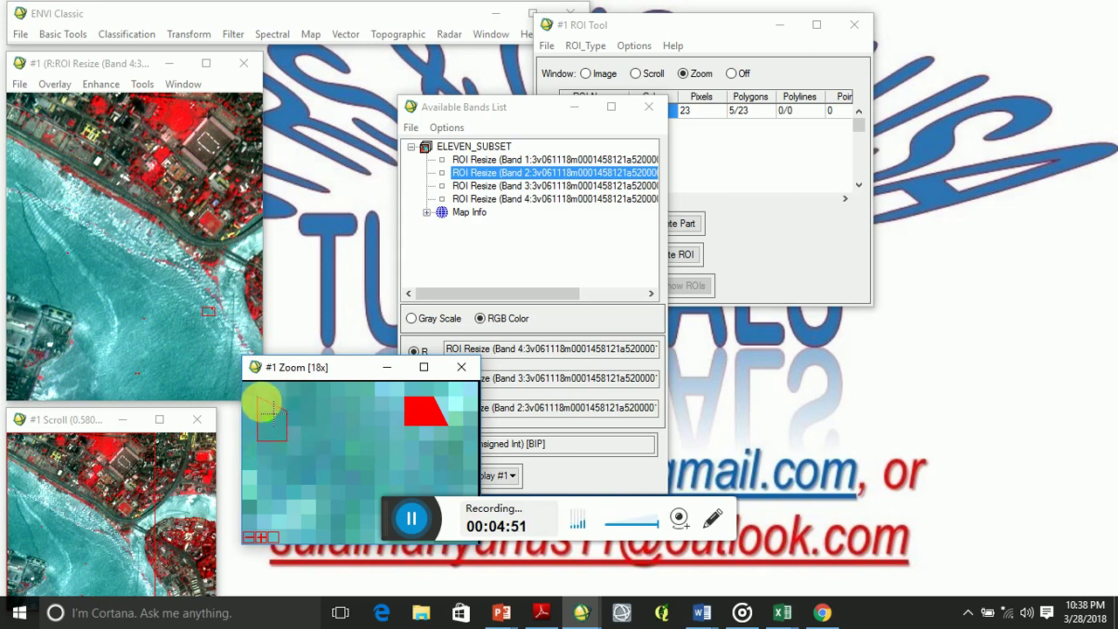
right_click(273, 410)
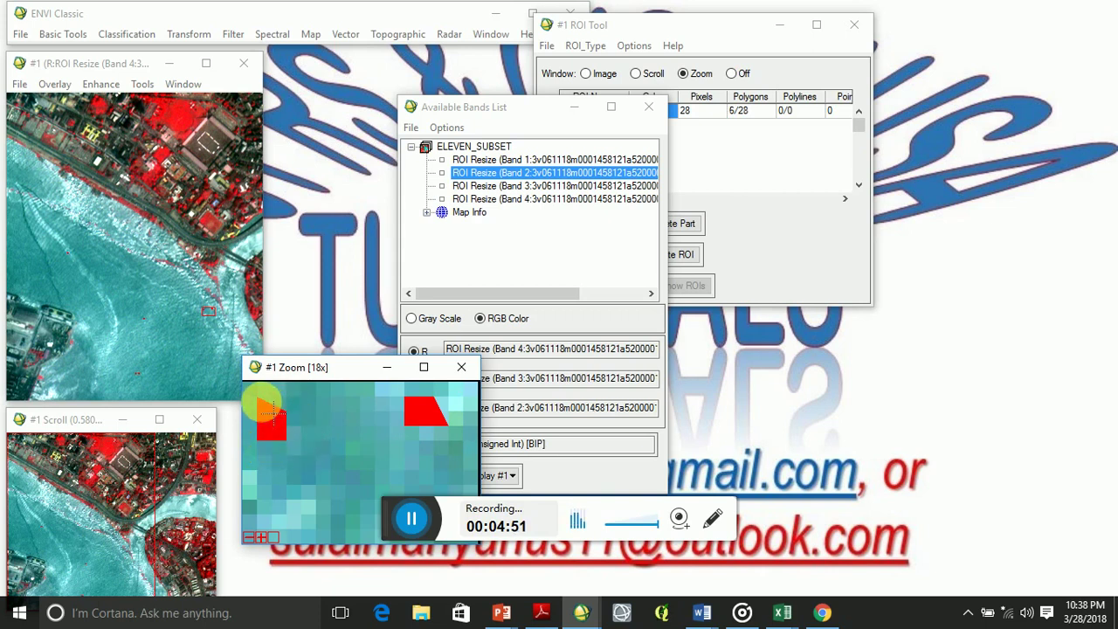
- Add two four-sided polygons of about 9 and 4 pixels to the water region, over the bright water at the image's eastern edge
click(250, 242)
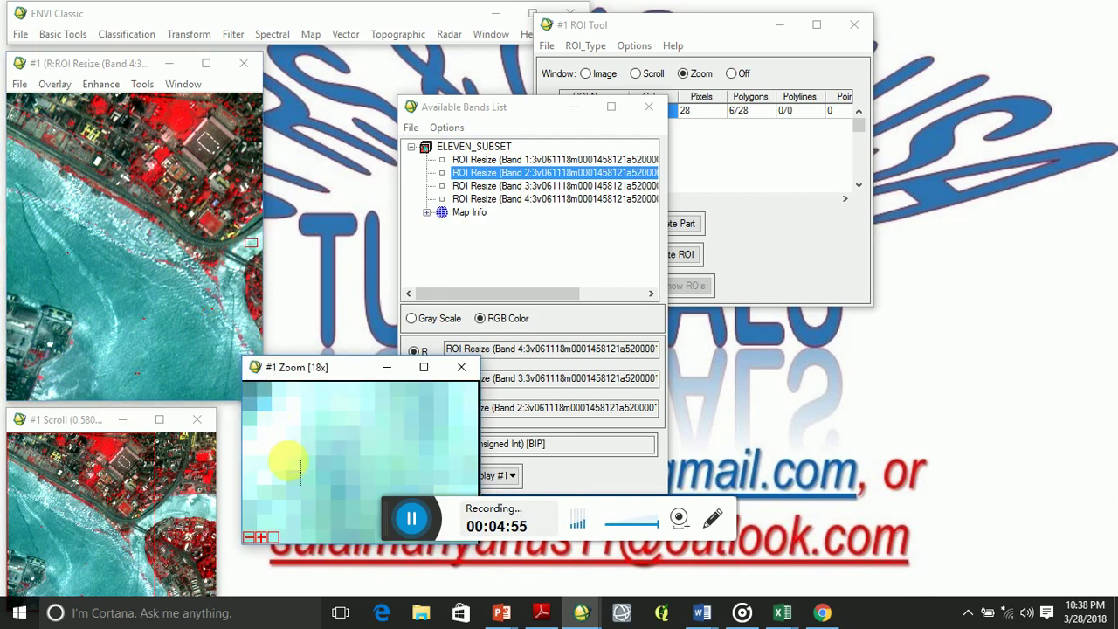
click(327, 467)
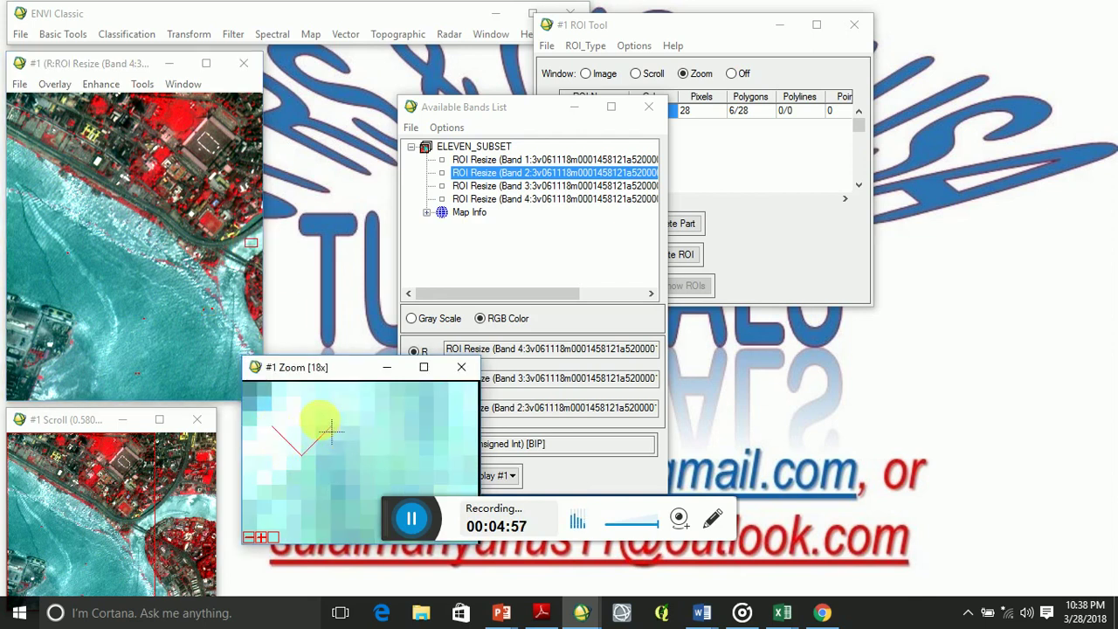
click(331, 428)
click(316, 412)
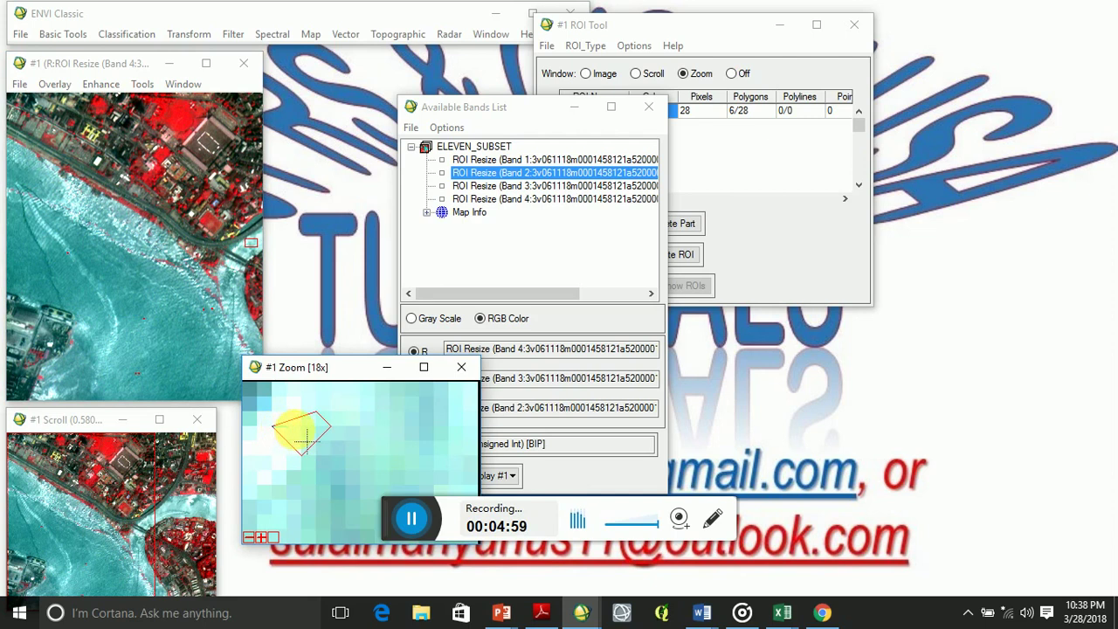
right_click(306, 437)
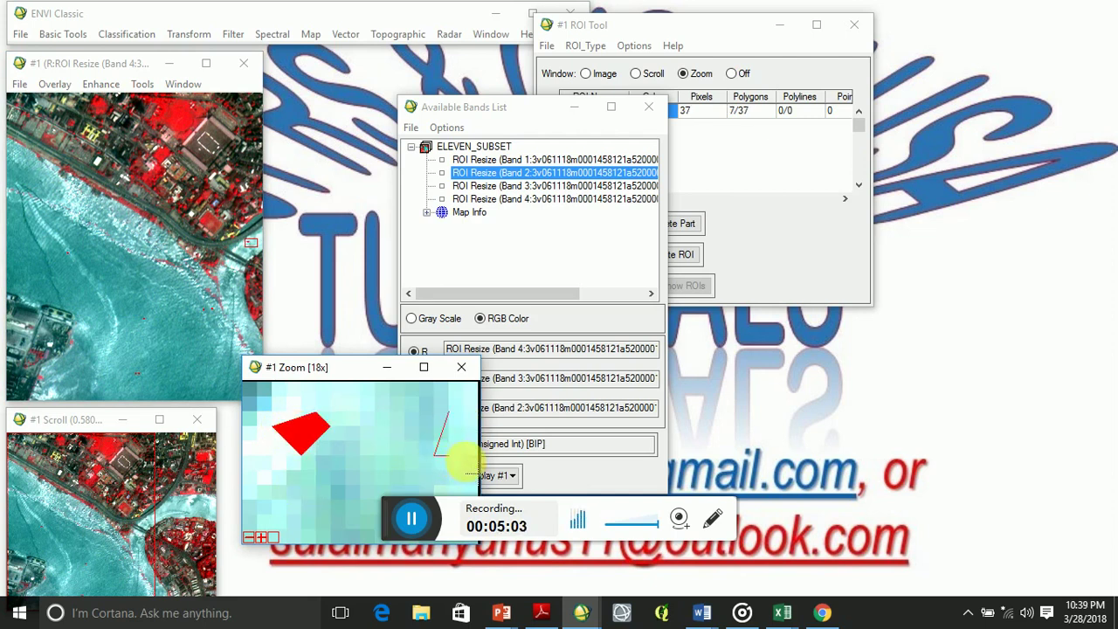
click(463, 449)
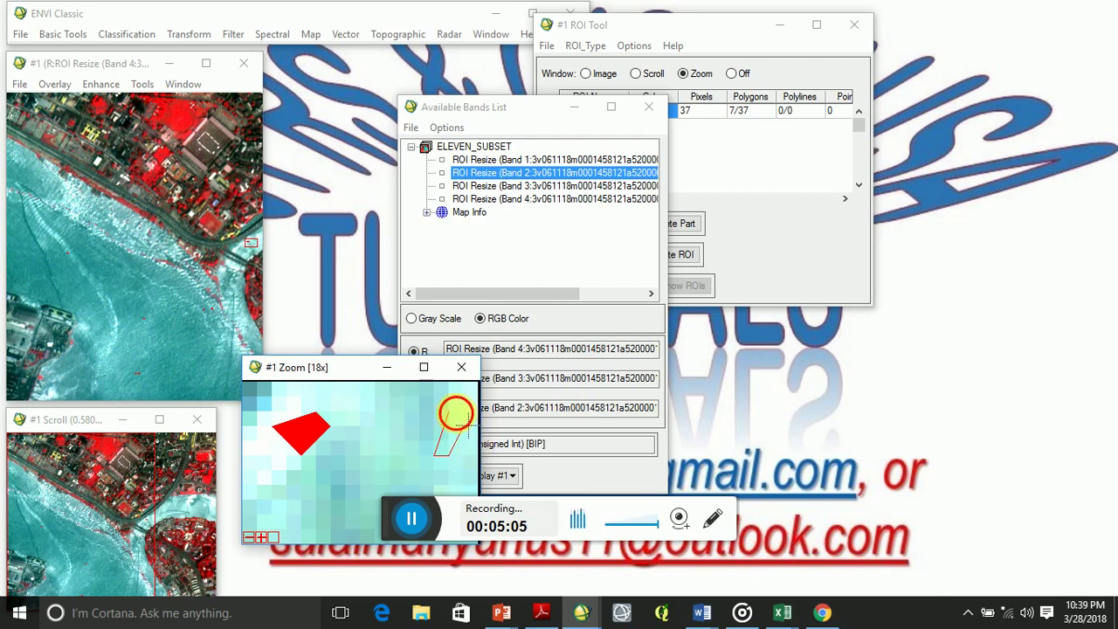
right_click(449, 430)
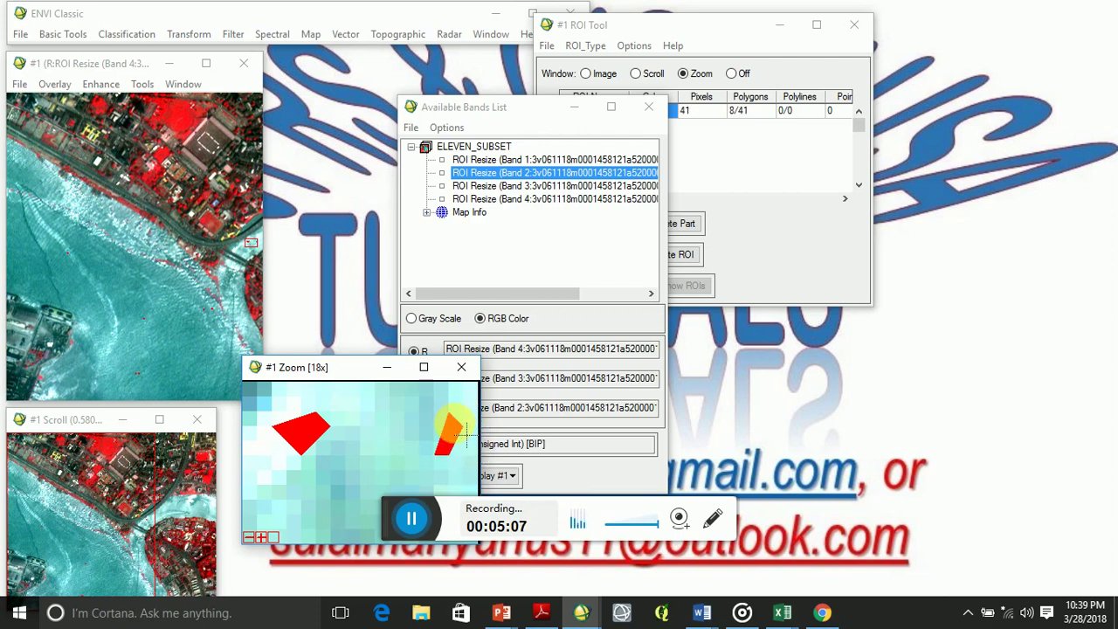
- Add an irregular polygon of about 8 pixels to the water region, over the bright rippled water along the north-western shore
click(75, 193)
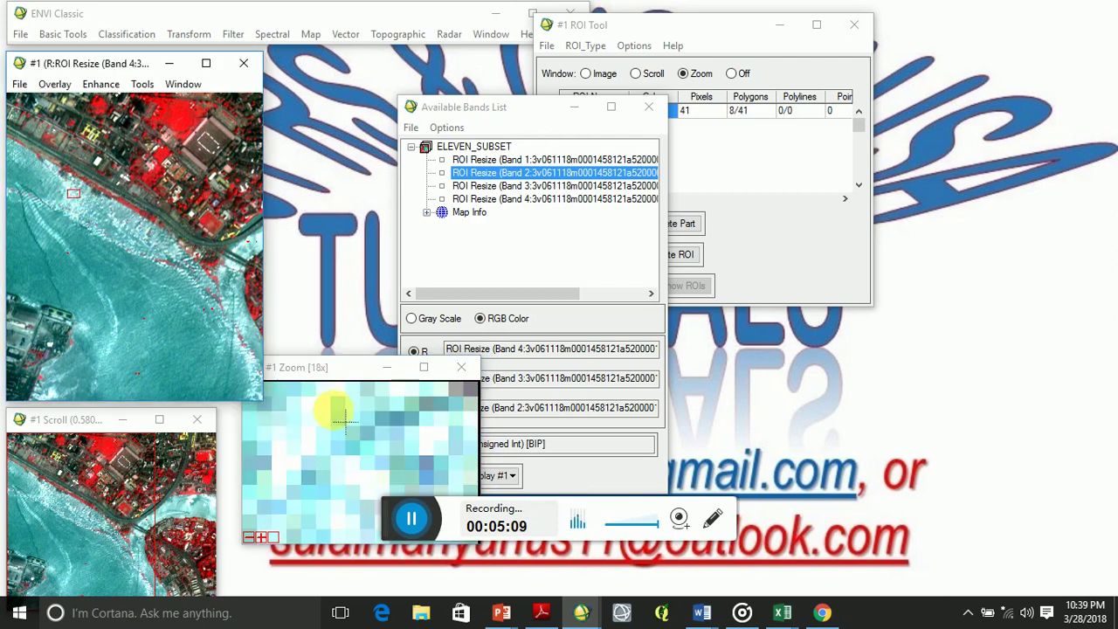
click(302, 397)
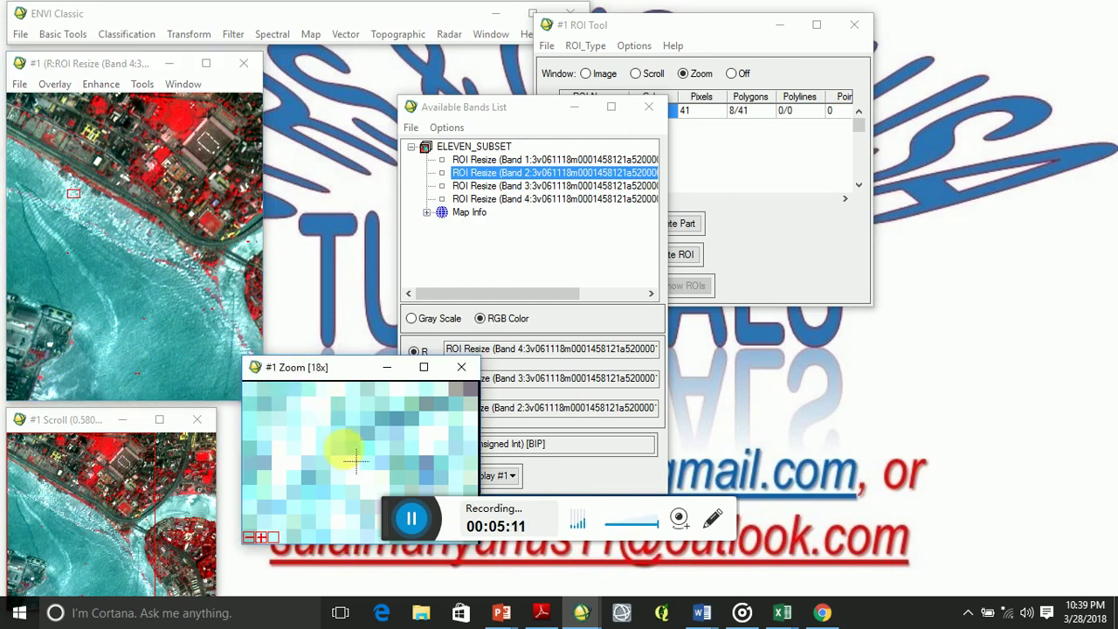
click(374, 412)
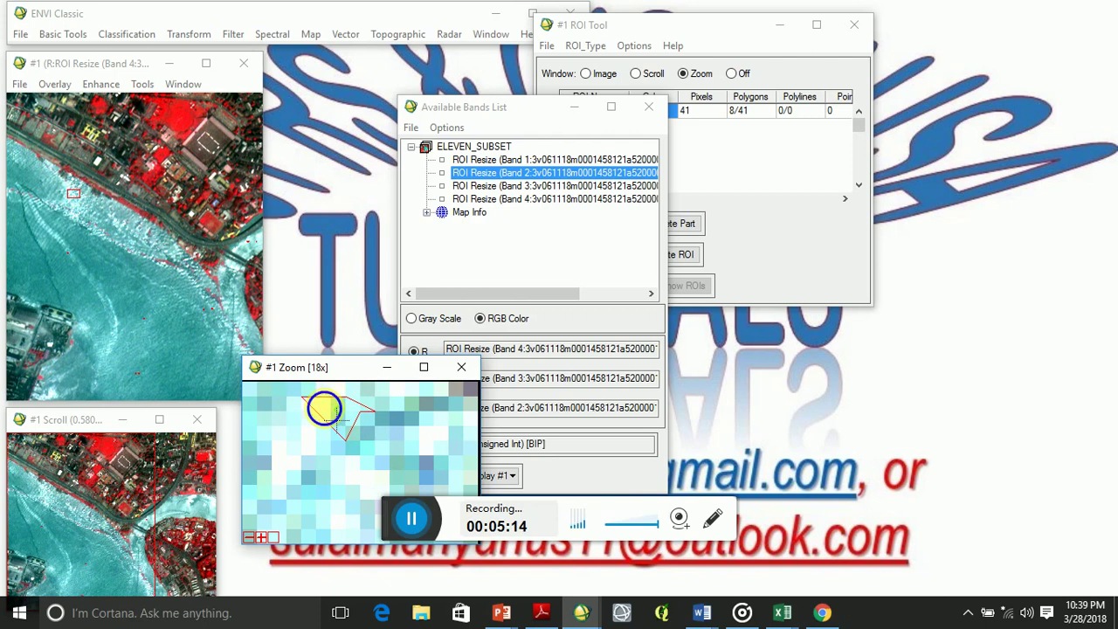
right_click(324, 409)
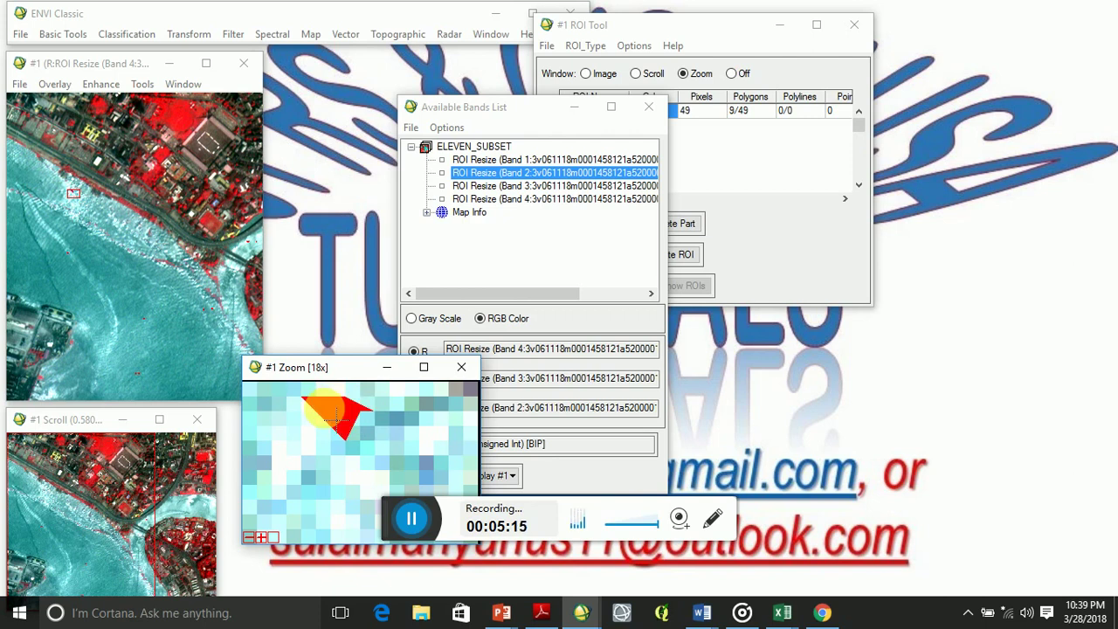
- Add a triangular polygon of about 8 pixels to the water region, over the water near the image's western edge
click(50, 229)
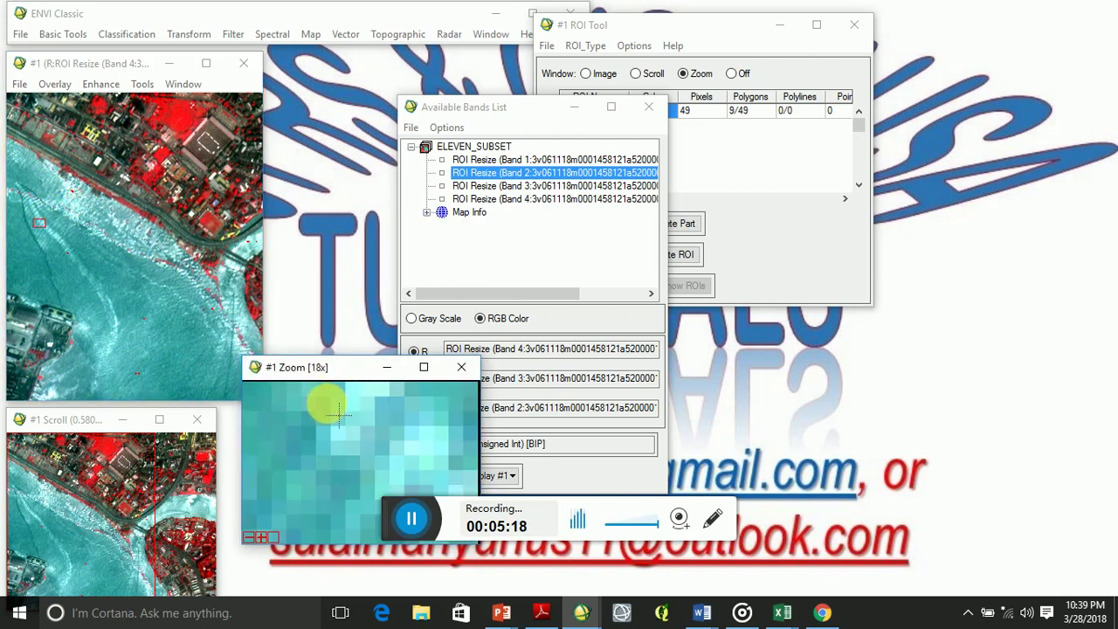
click(317, 399)
click(316, 454)
click(376, 441)
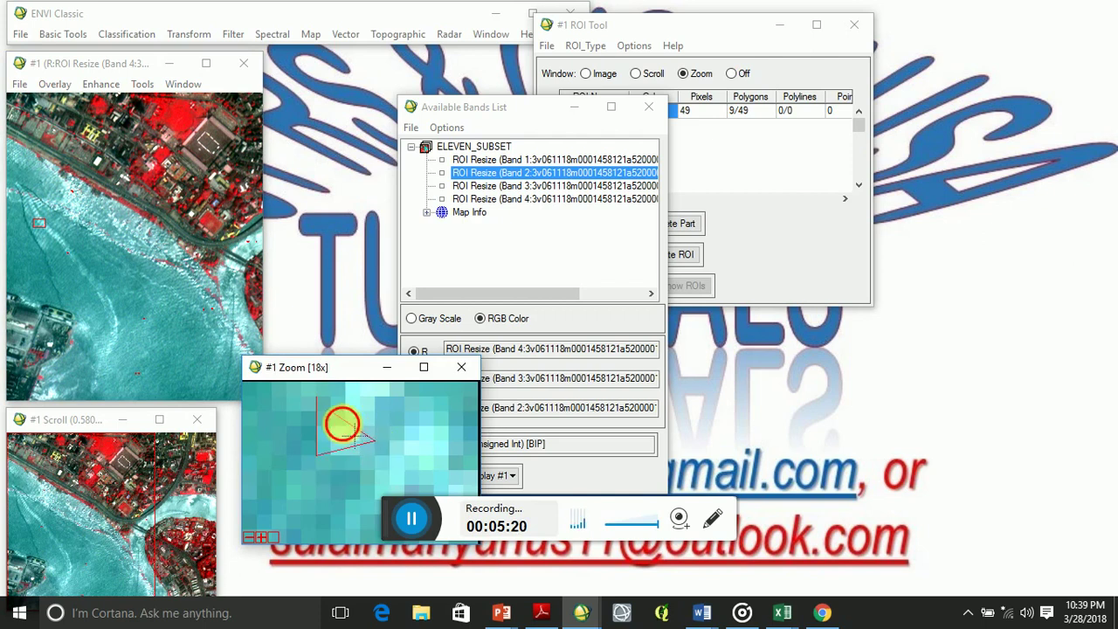
click(343, 426)
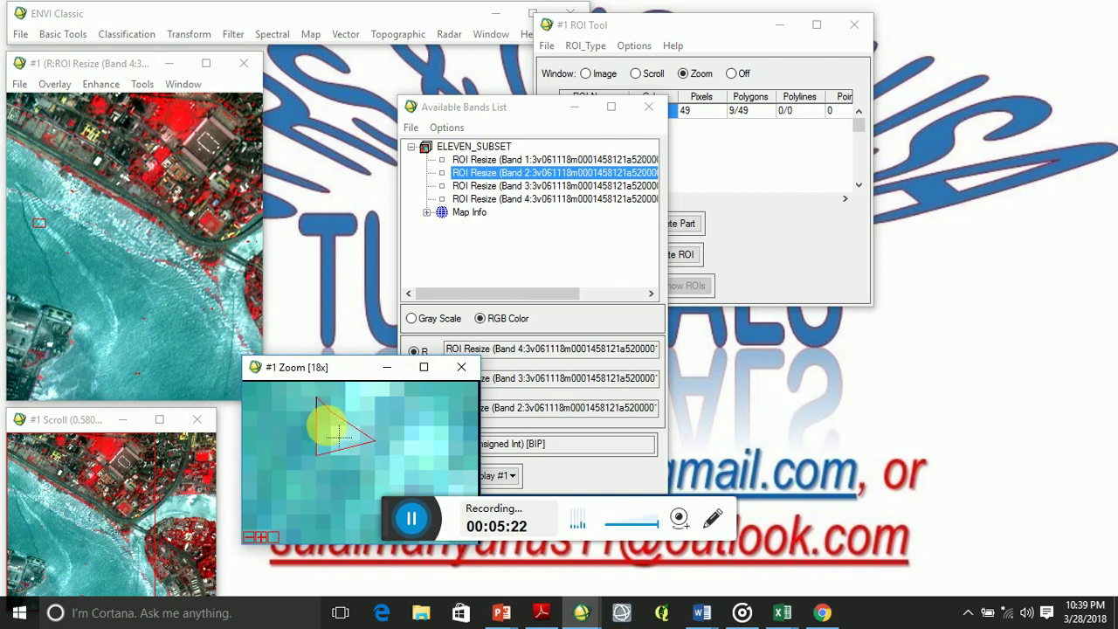
right_click(338, 430)
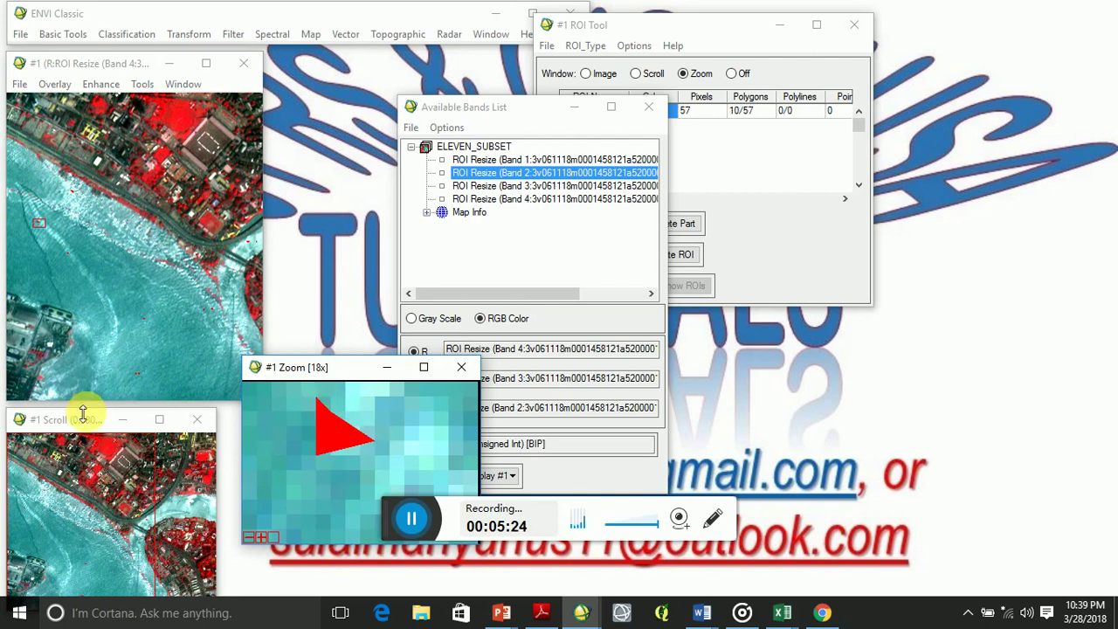
- Add a four-sided polygon of about 3 pixels to the water region, over the darker water near the image's south-western edge
click(69, 387)
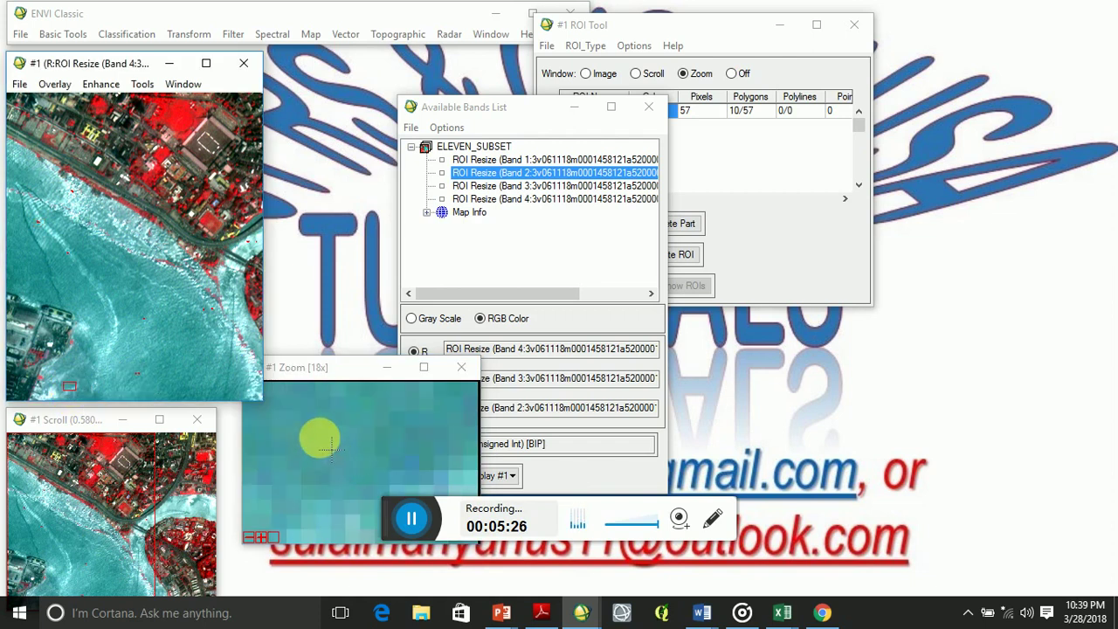
click(316, 428)
click(316, 454)
click(346, 454)
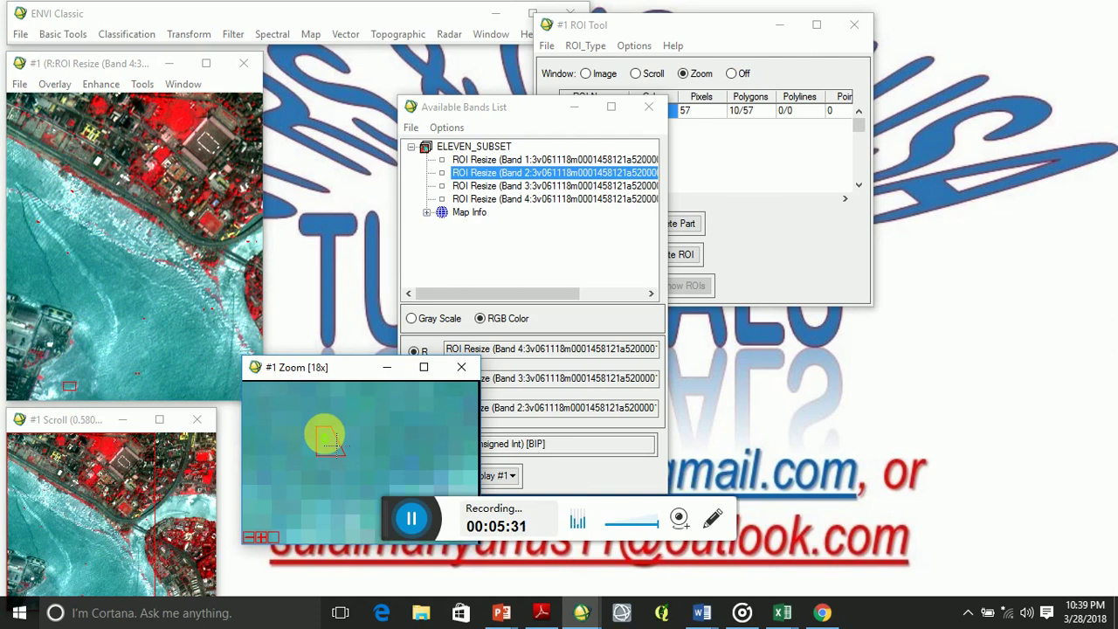
right_click(326, 434)
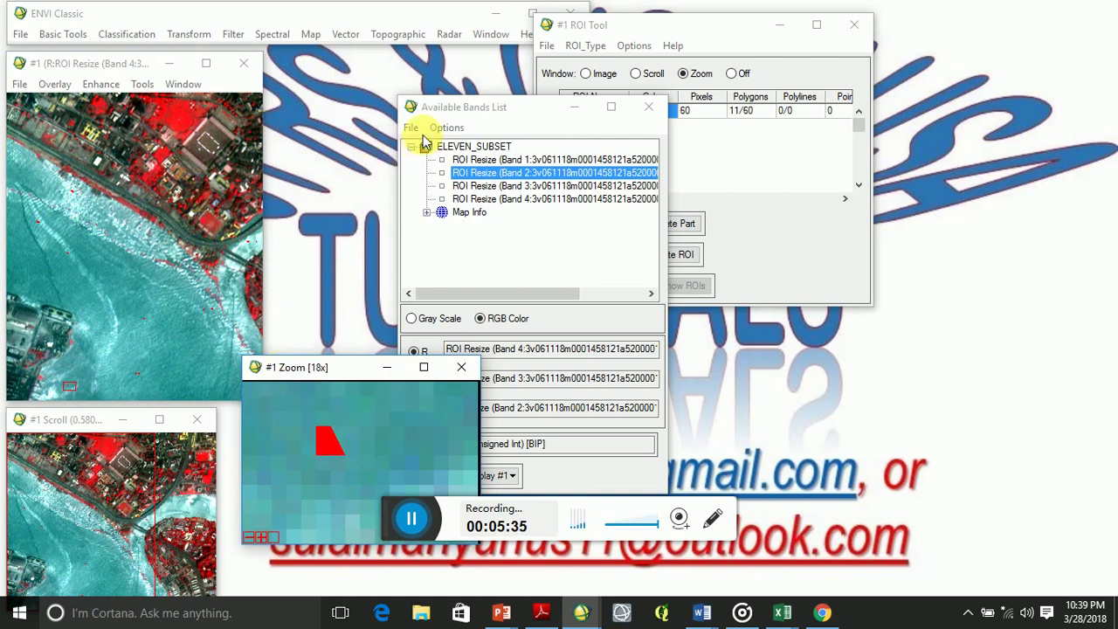
- Minimise the bands list, then add a second region of interest and name it Vegetation
click(577, 107)
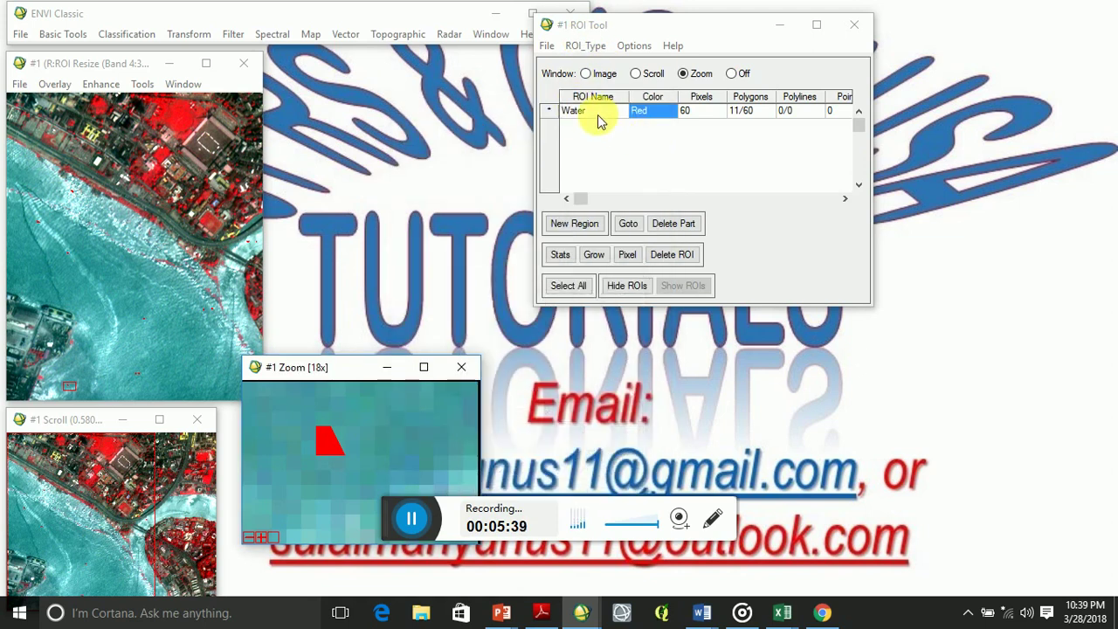
click(575, 225)
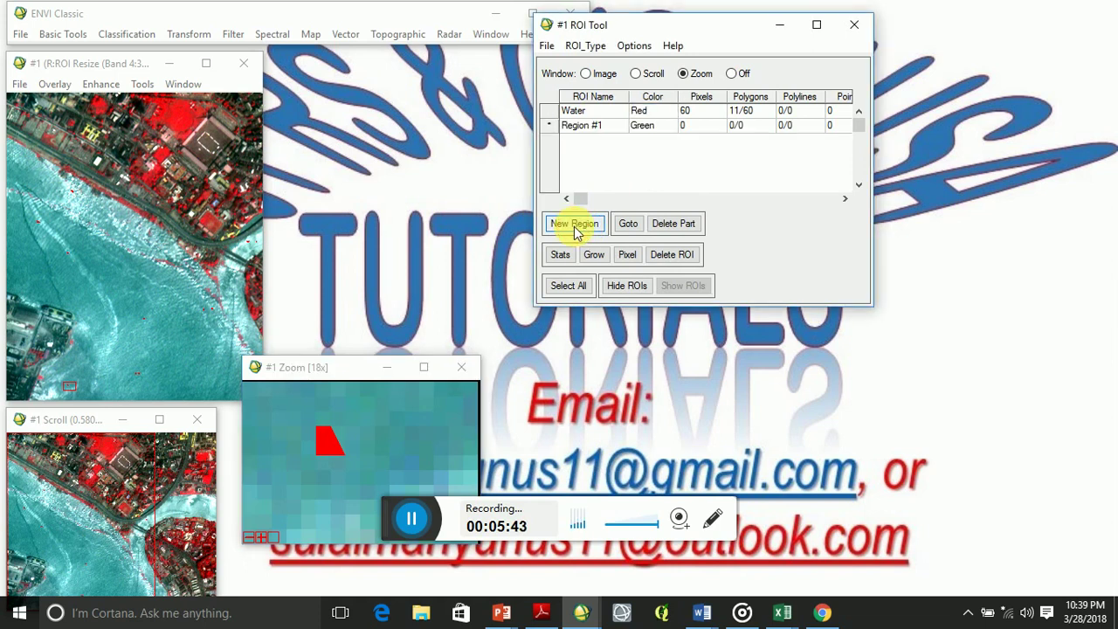
click(617, 130)
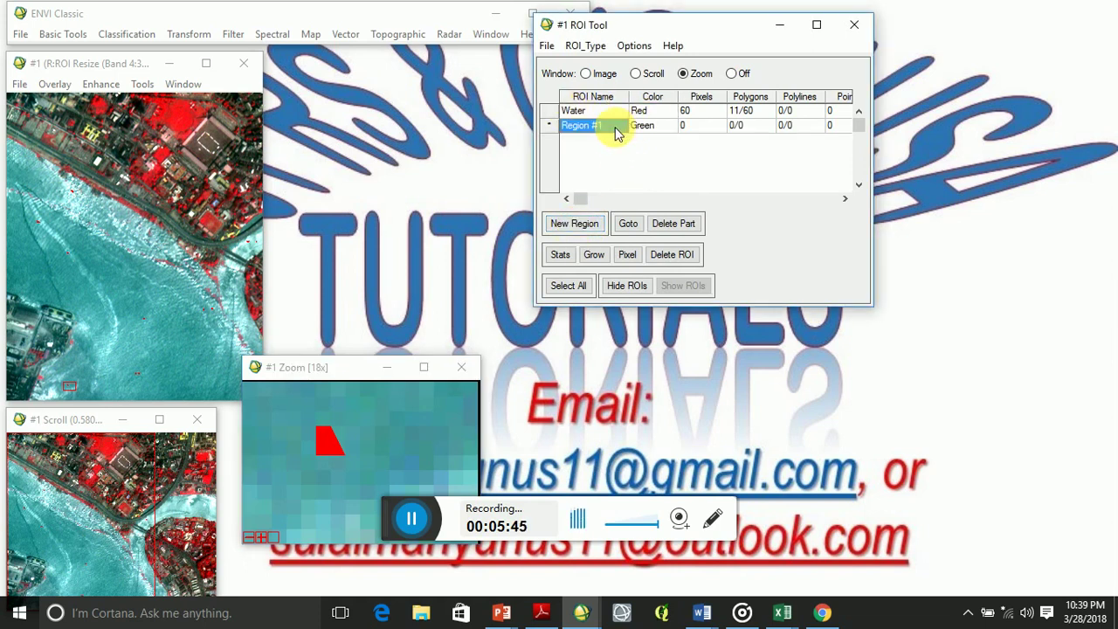
click(616, 129)
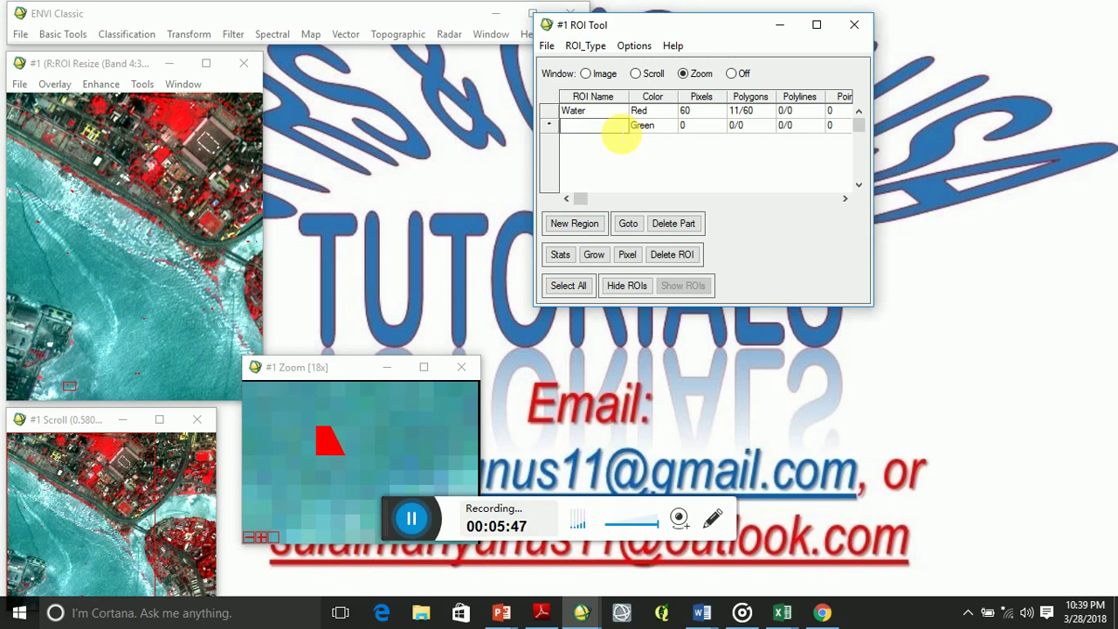
text(Vegetation)
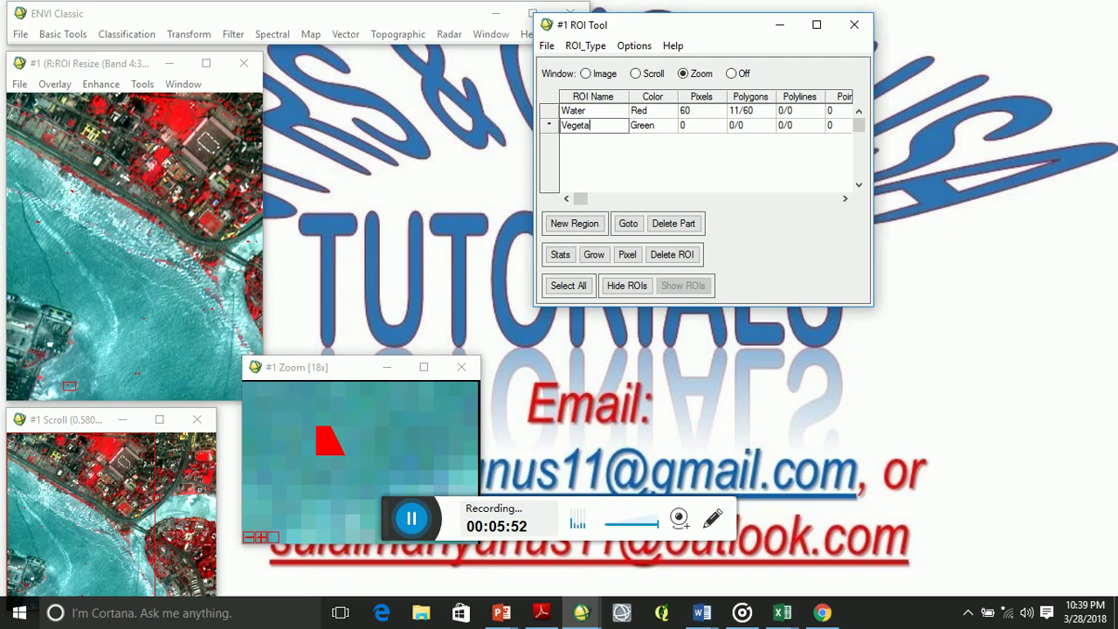
click(662, 127)
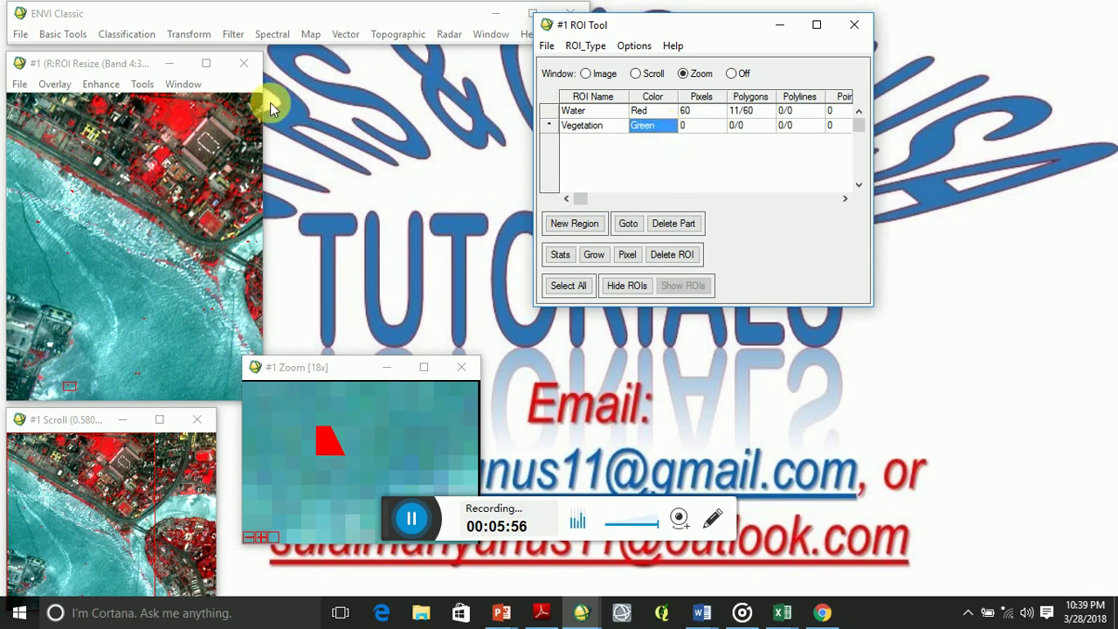
- Add two four-sided Vegetation polygons of about 3 and 4 pixels in the bright red patch near the image's northern edge
click(177, 114)
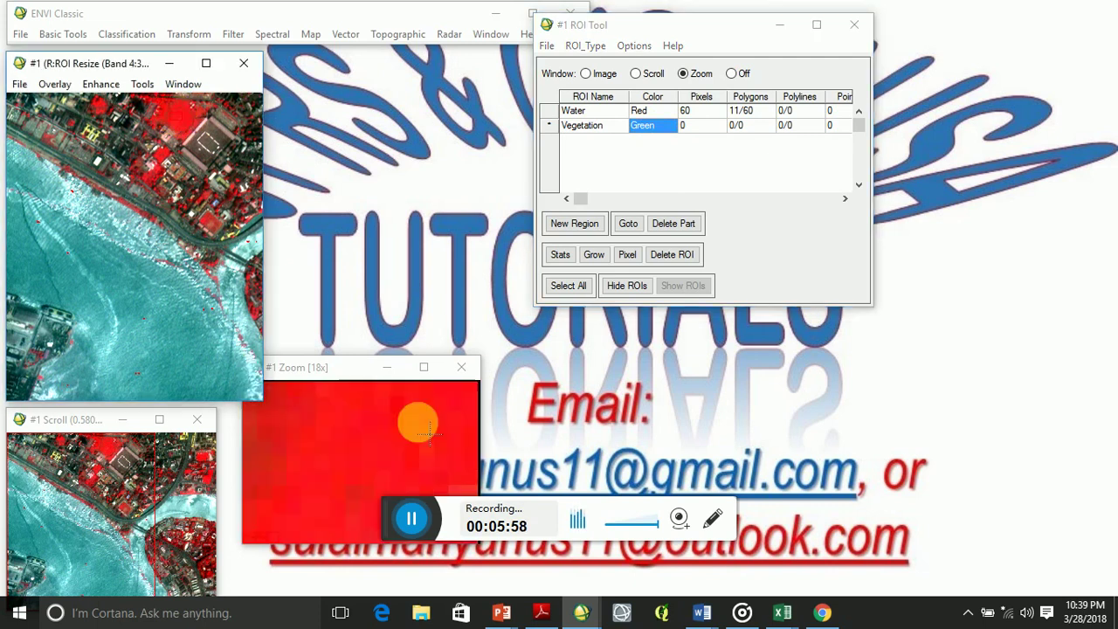
click(380, 433)
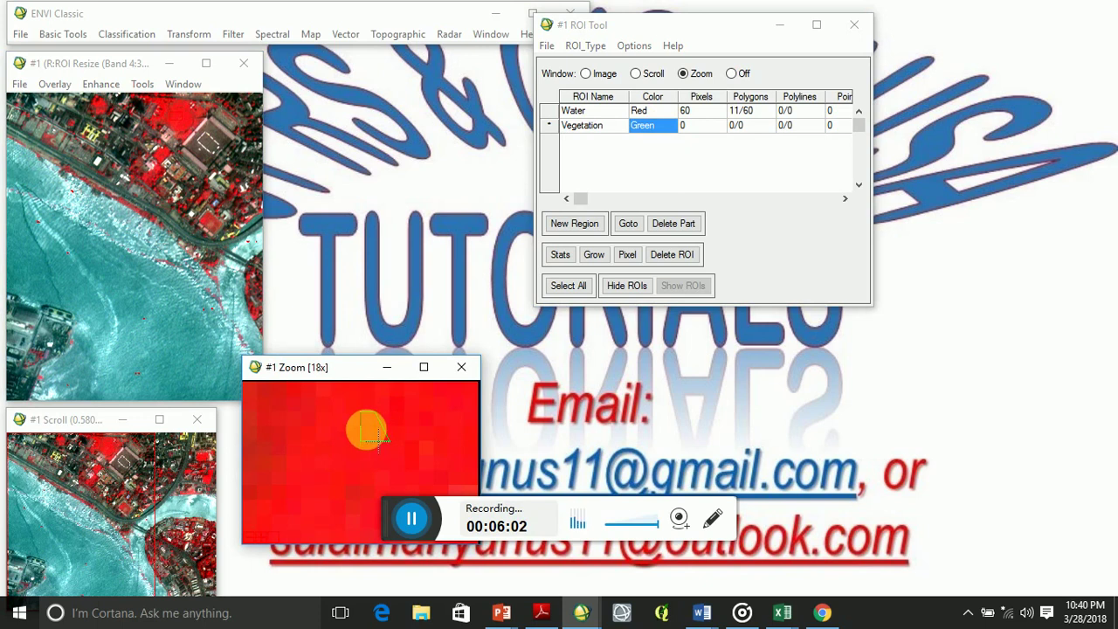
right_click(367, 426)
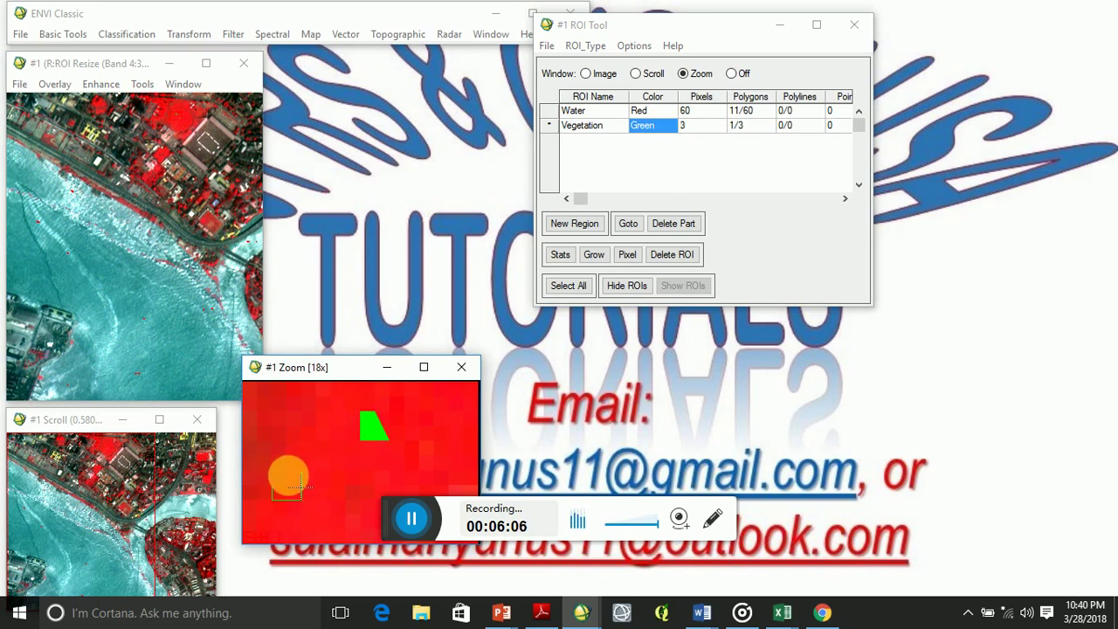
right_click(287, 490)
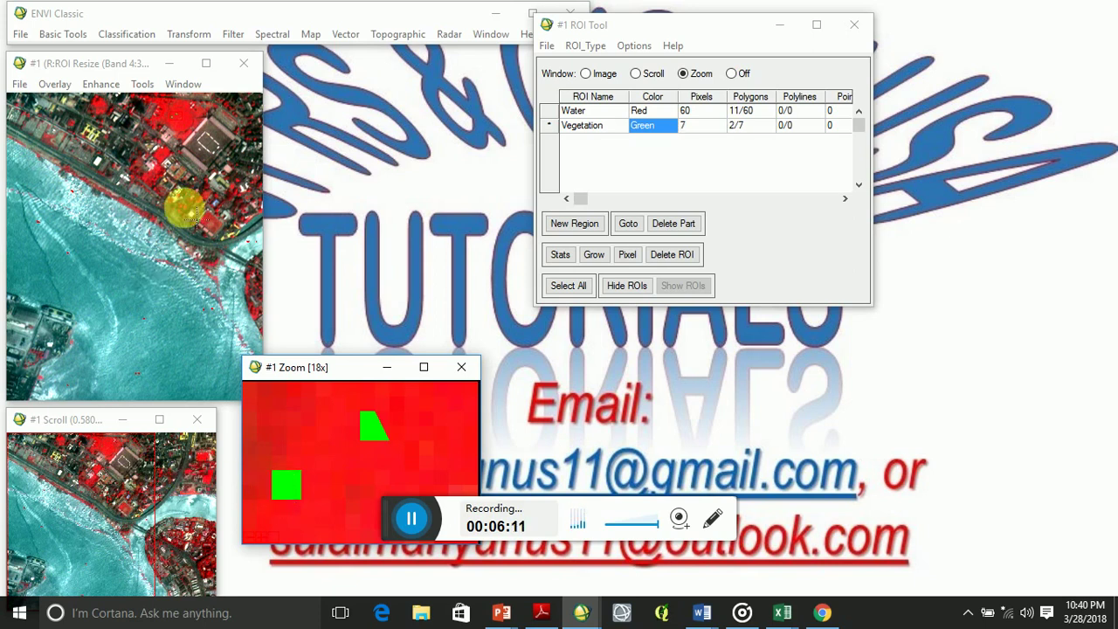
- Add a four-sided Vegetation polygon of about 6 pixels over the scattered red pixels south of the large rectangular building
click(181, 206)
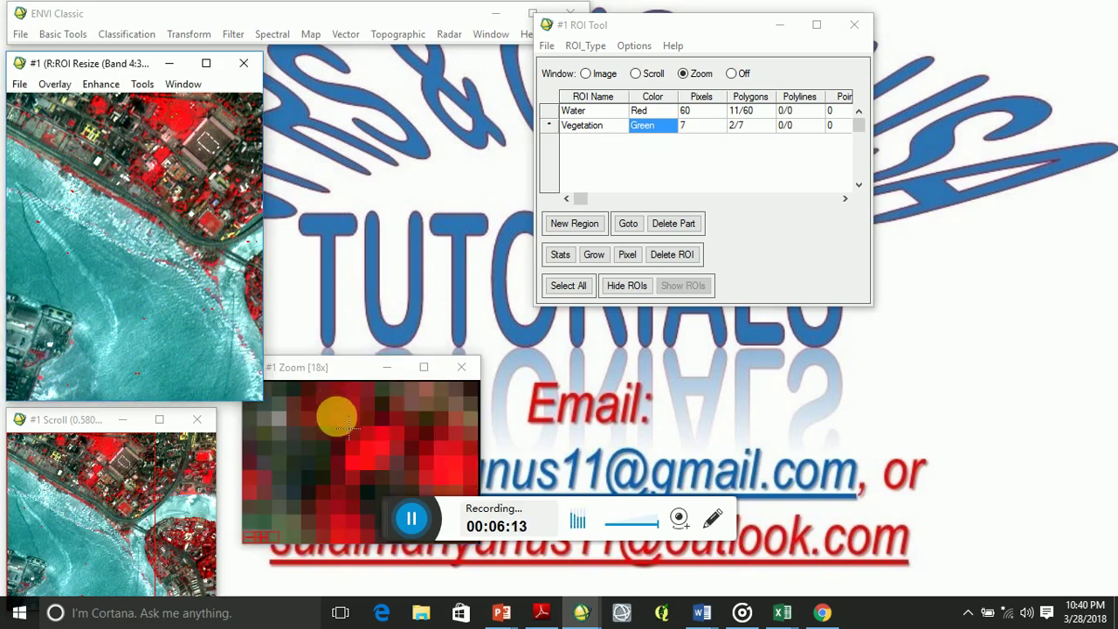
click(360, 470)
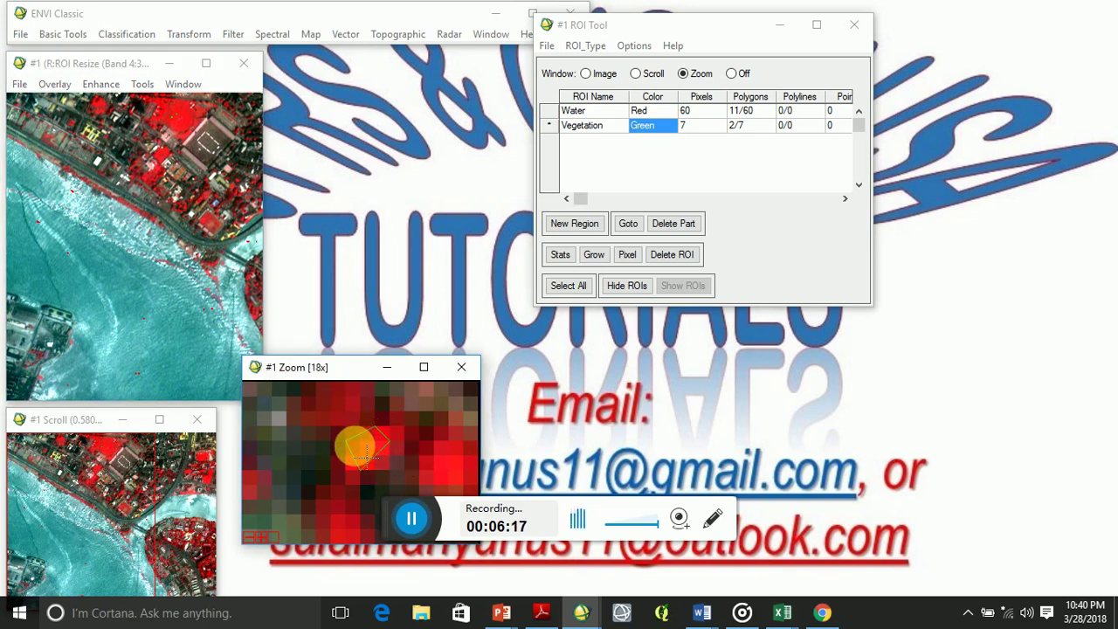
right_click(362, 448)
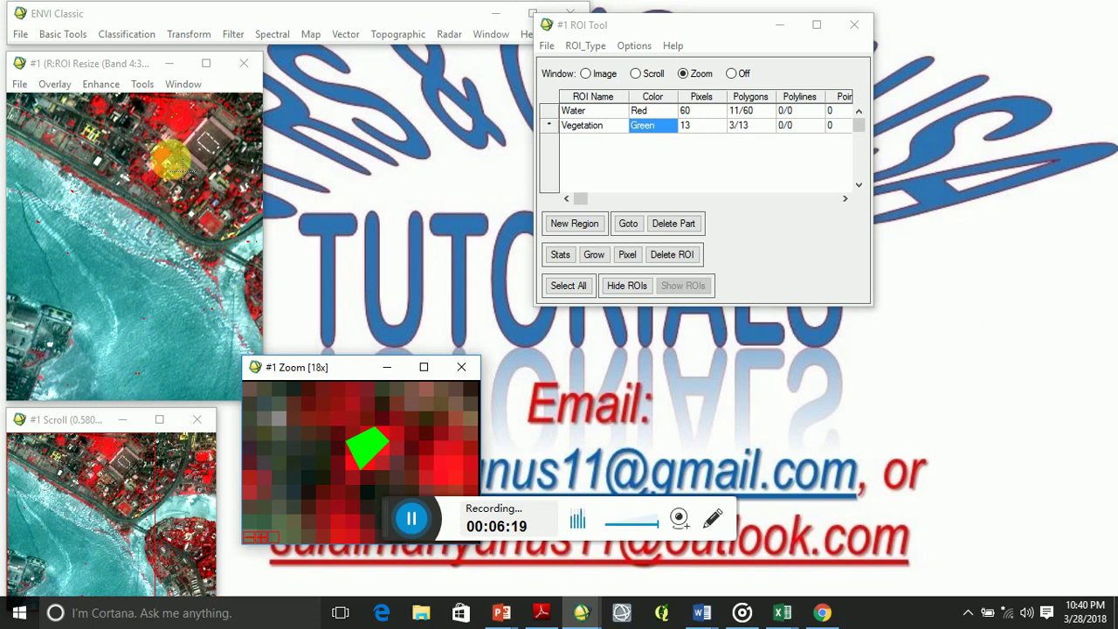
- Add a four-sided Vegetation polygon of about 7 pixels over the red patch in the image's north-west
click(100, 104)
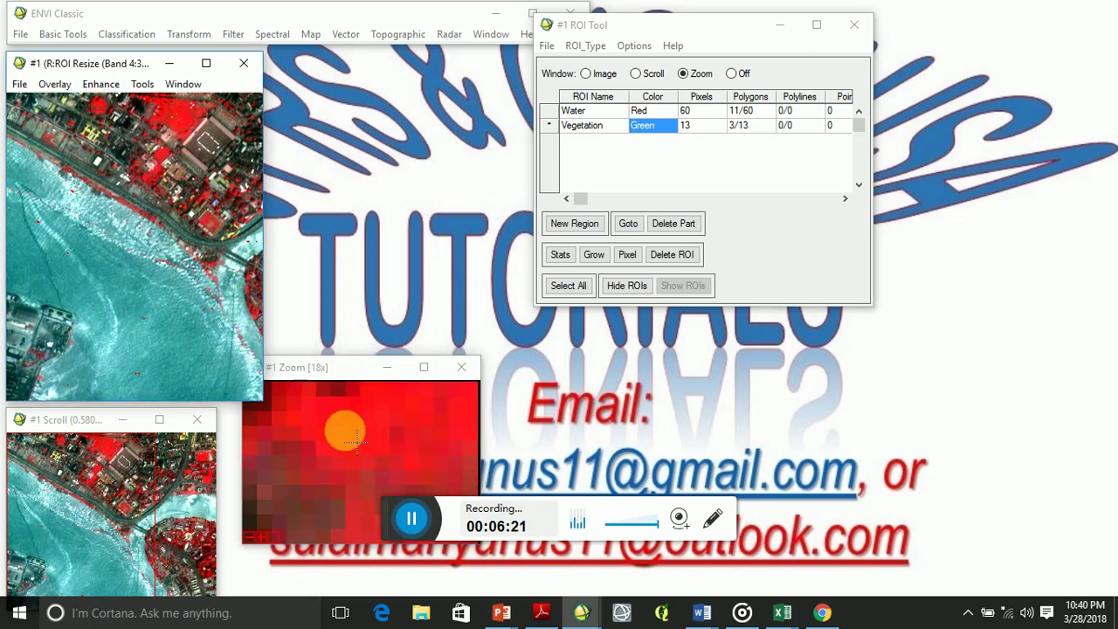
click(350, 454)
click(376, 434)
click(375, 413)
click(332, 411)
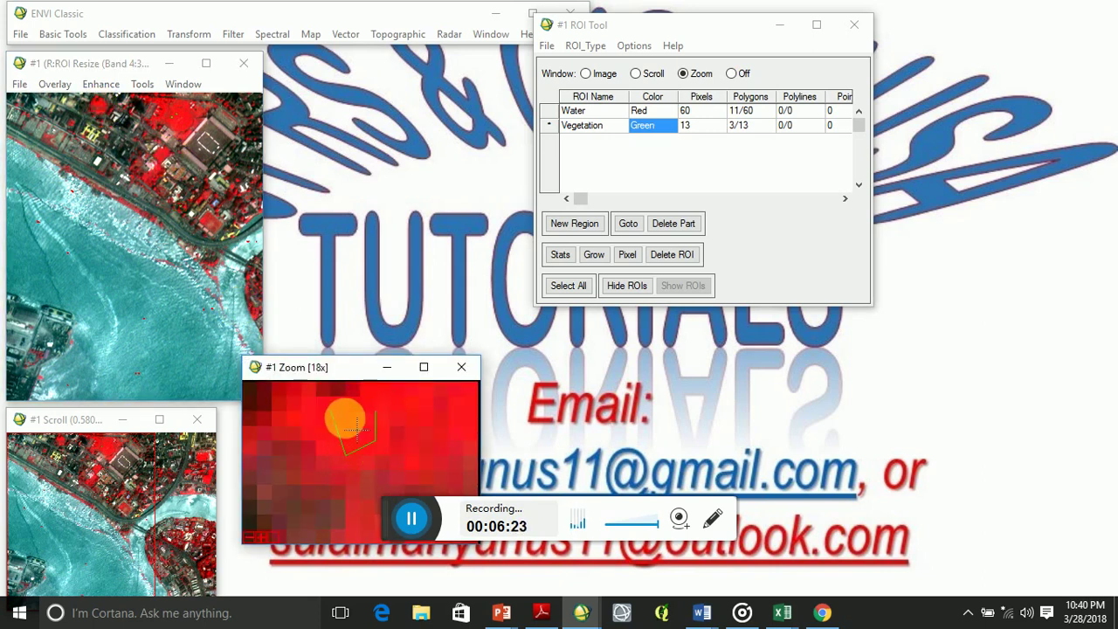
right_click(348, 425)
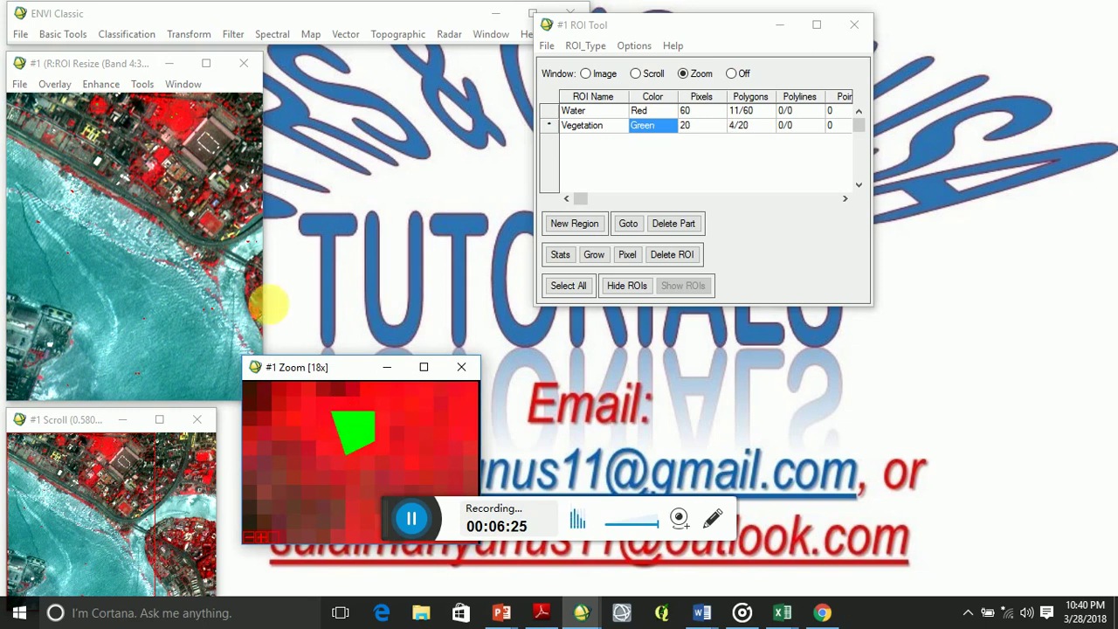
- Add a four-sided Vegetation polygon of about 9 pixels over the uniform bright red area in the image's north-east
click(209, 140)
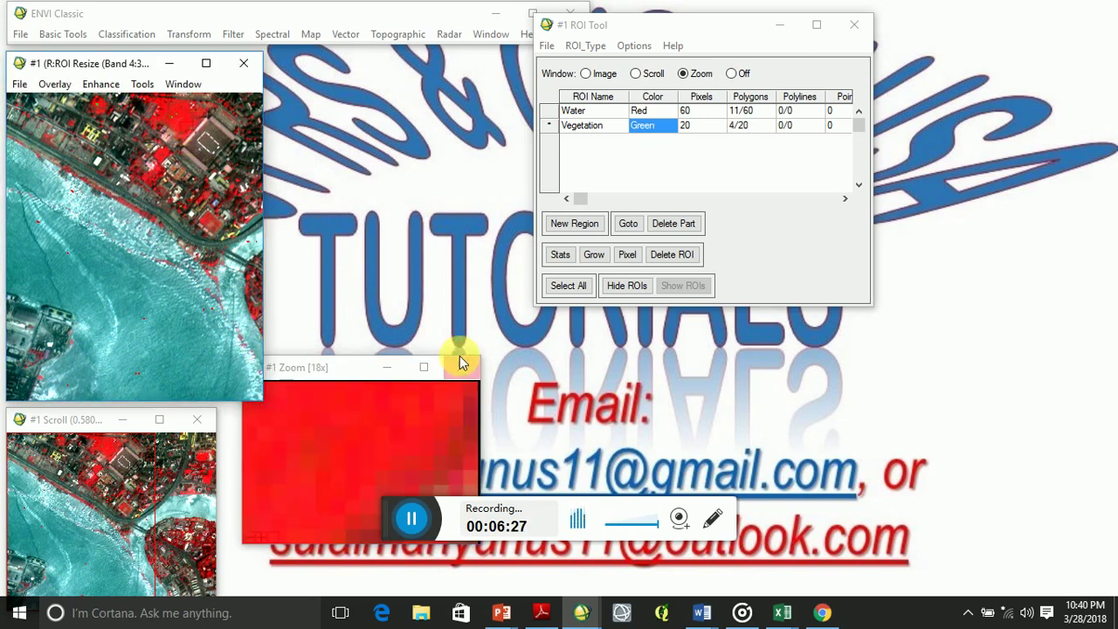
click(385, 416)
click(375, 439)
click(420, 427)
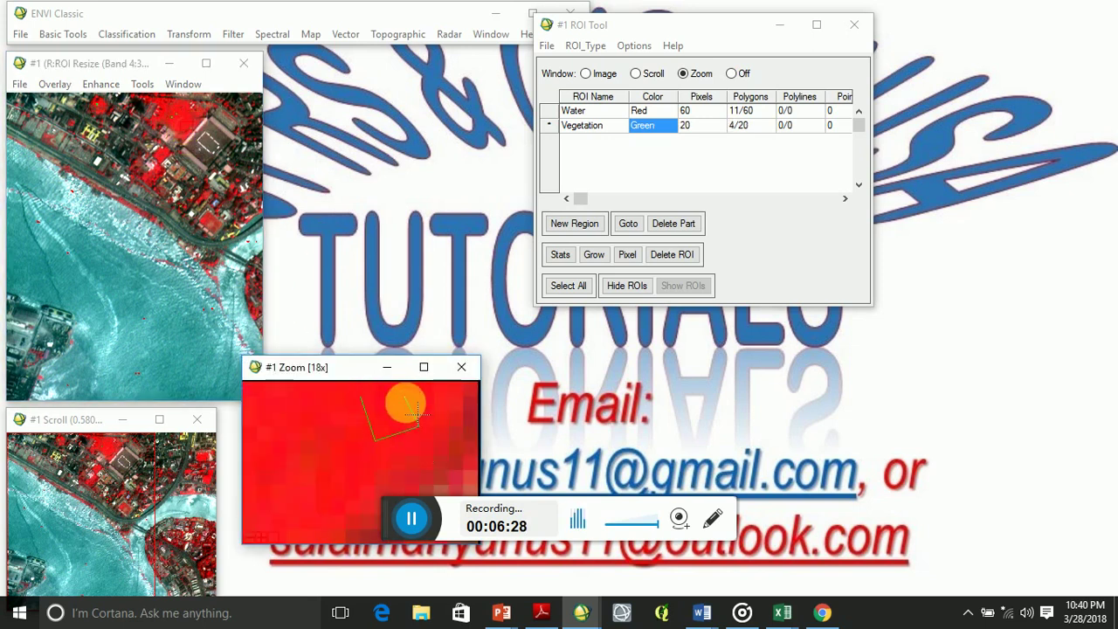
click(403, 397)
right_click(371, 403)
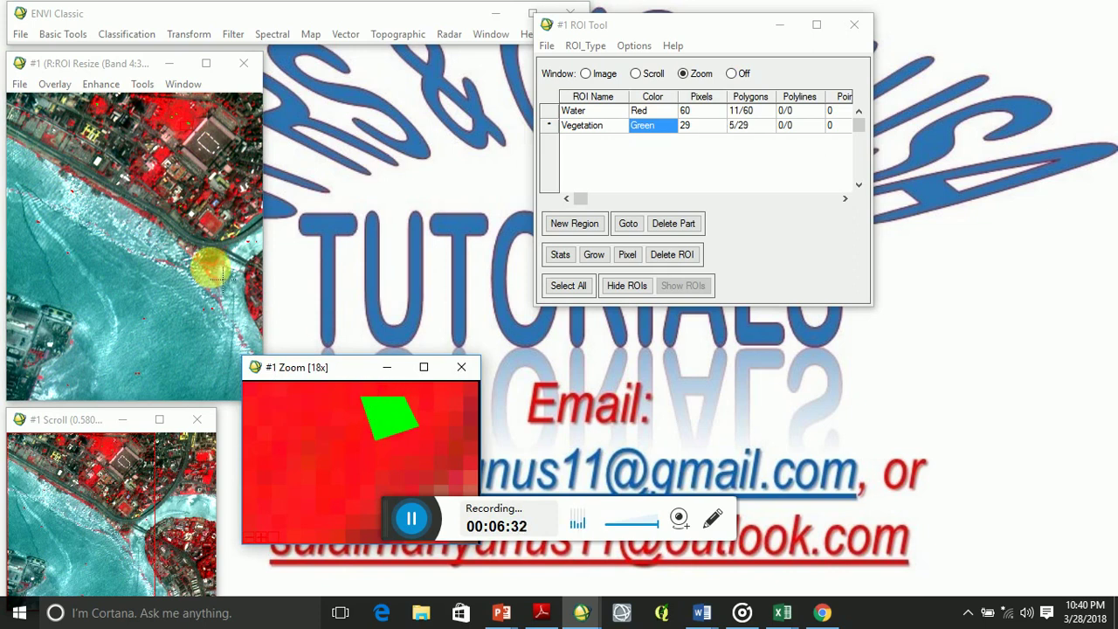
- Add a small Vegetation polygon of about 4 pixels over the red shoreline patch just west of the bridge
click(210, 272)
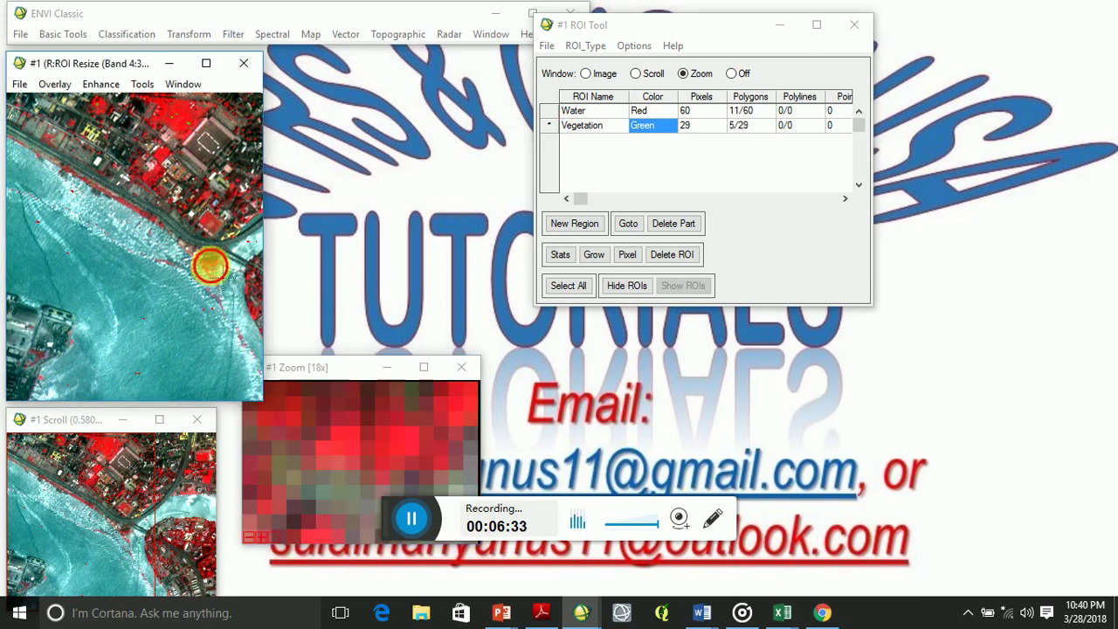
click(397, 442)
click(424, 449)
click(420, 431)
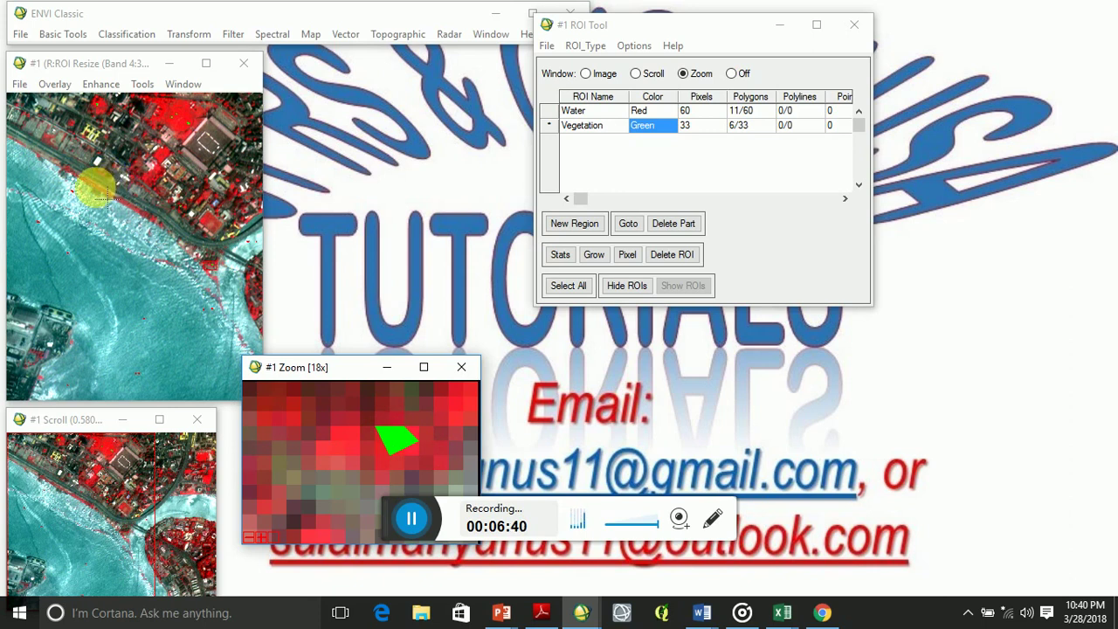
- Add a tall rectangular Vegetation polygon of about 8 pixels over the reddish strip along the northern shoreline
click(97, 190)
click(379, 454)
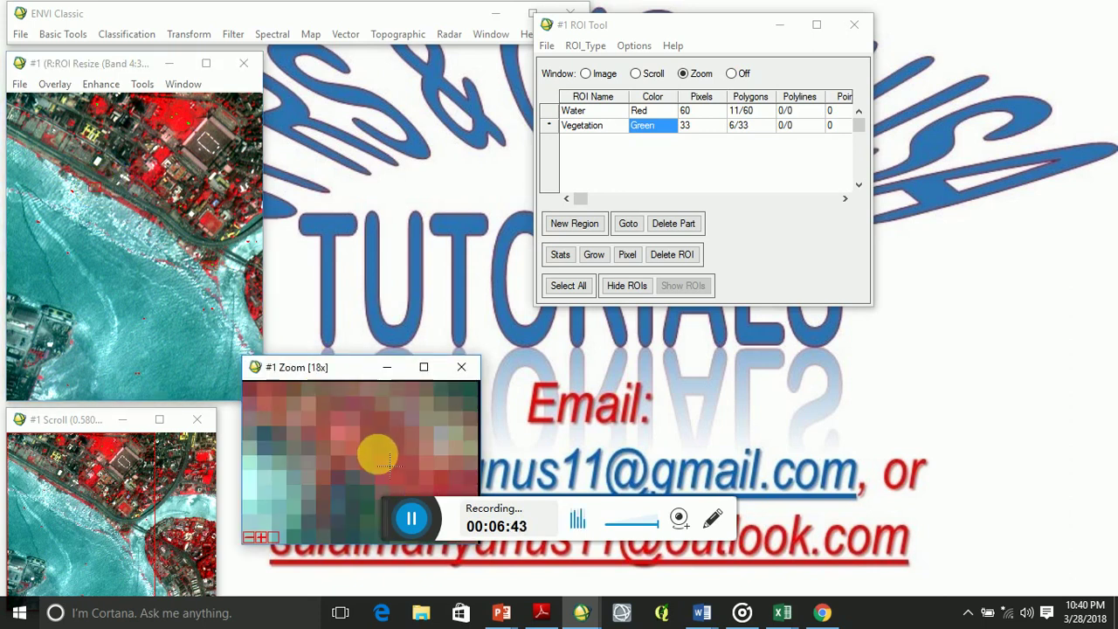
click(384, 492)
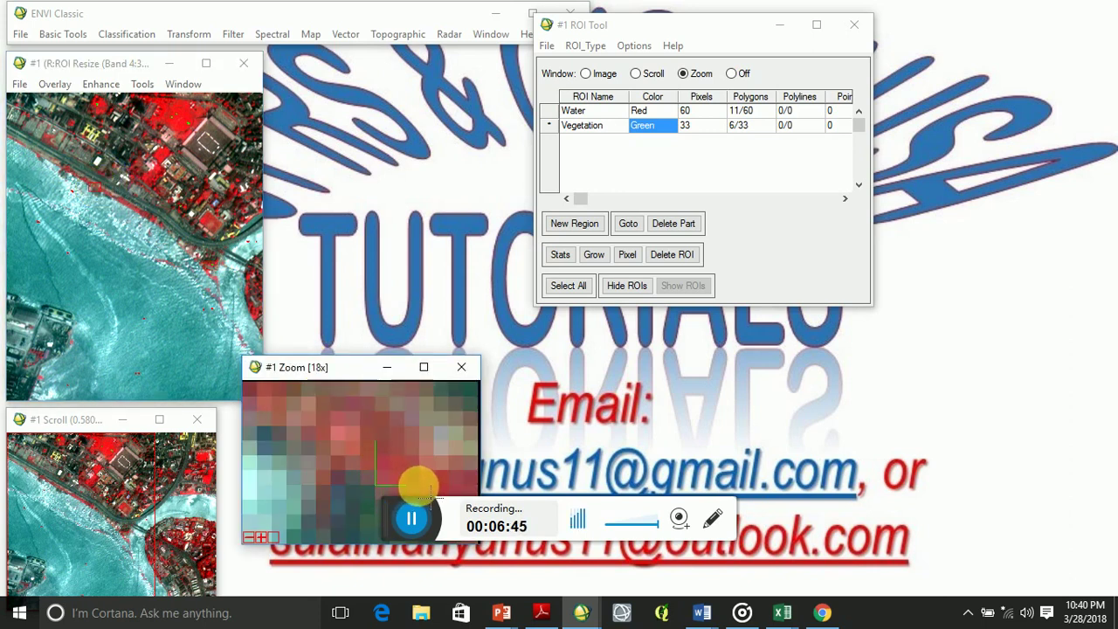
click(409, 481)
right_click(405, 441)
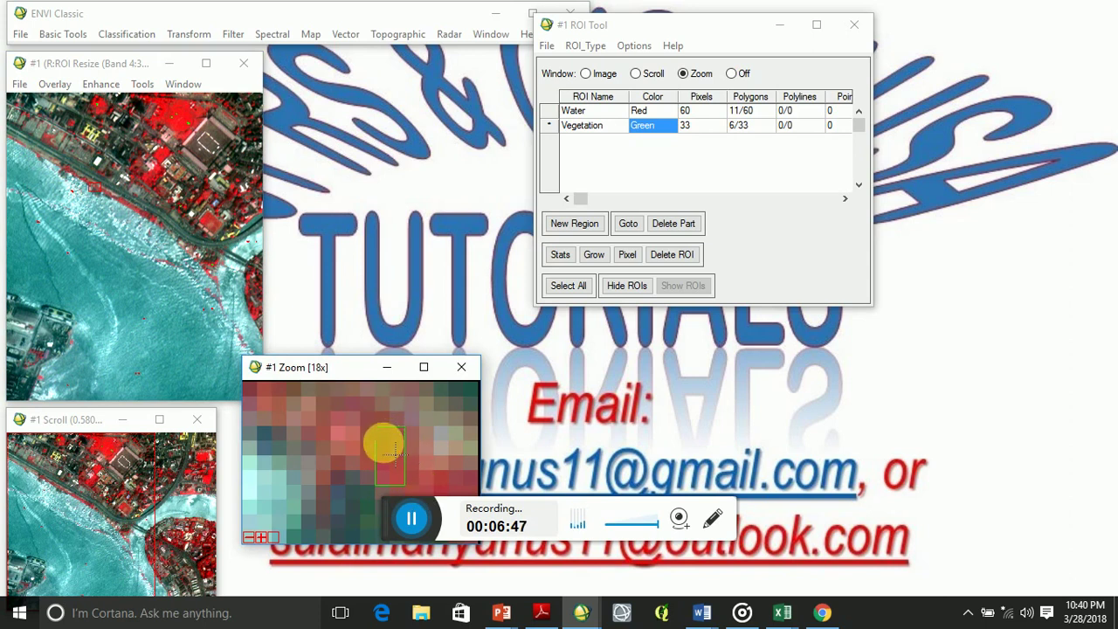
right_click(385, 447)
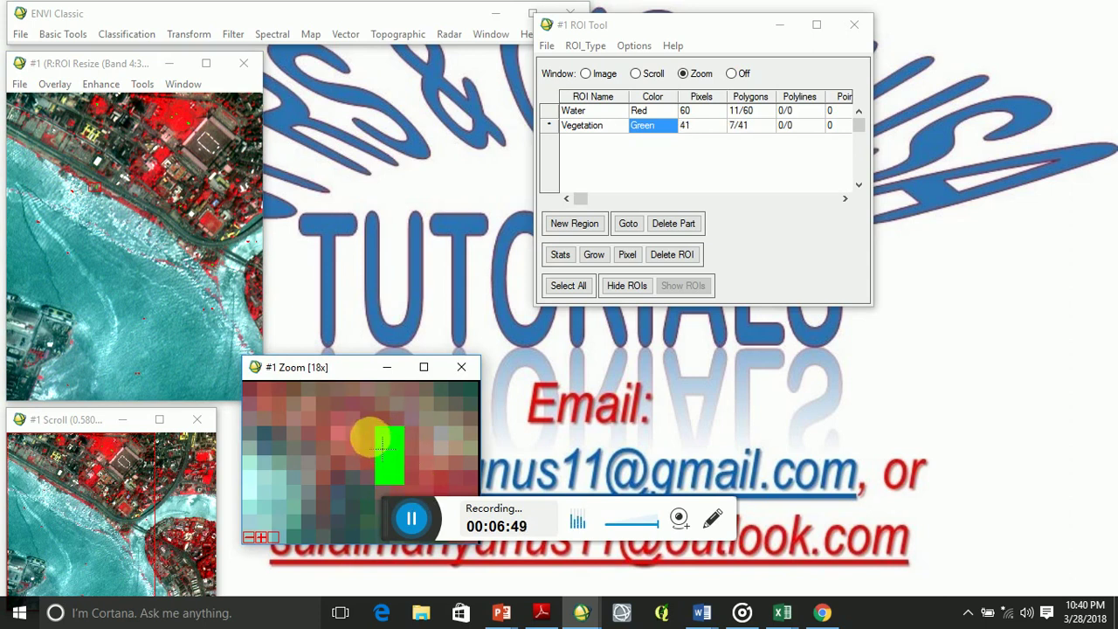
- Add a tall four-sided Vegetation polygon of about 9 pixels over the red shore strip at the image's eastern edge
click(253, 310)
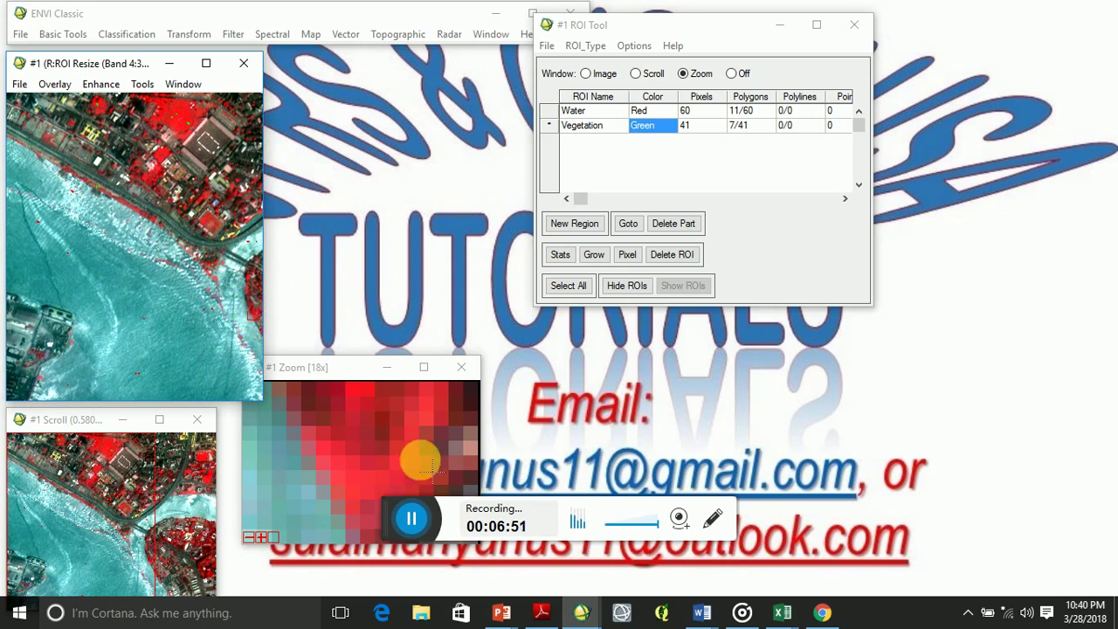
mouse_move(402, 420)
mouse_down()
mouse_move(409, 495)
mouse_move(432, 495)
mouse_move(443, 492)
mouse_move(430, 420)
mouse_move(402, 409)
mouse_up()
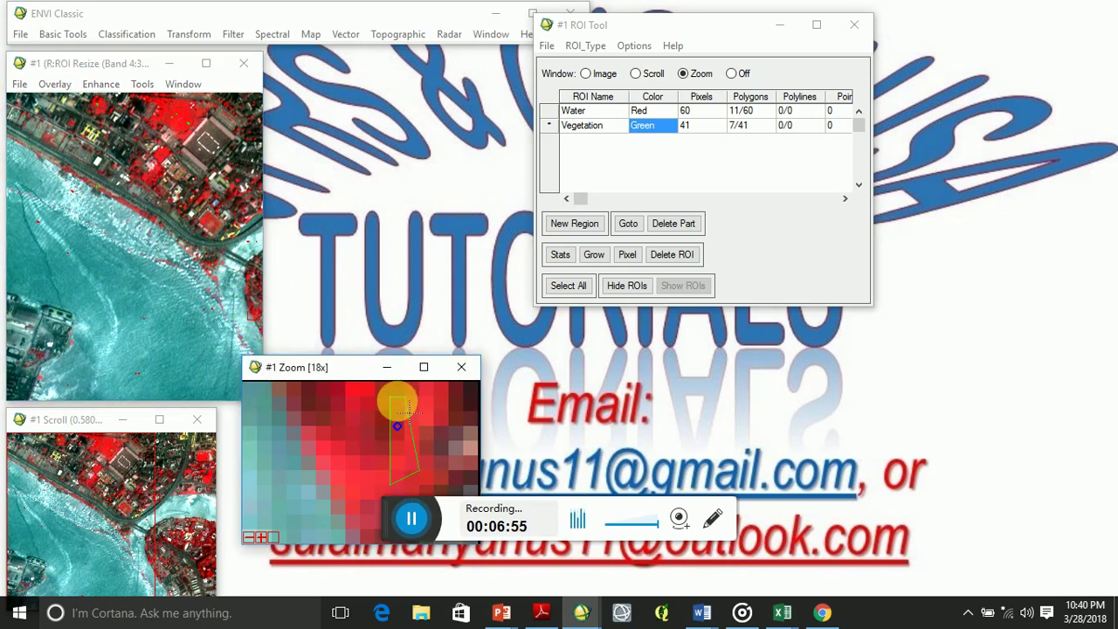
right_click(400, 409)
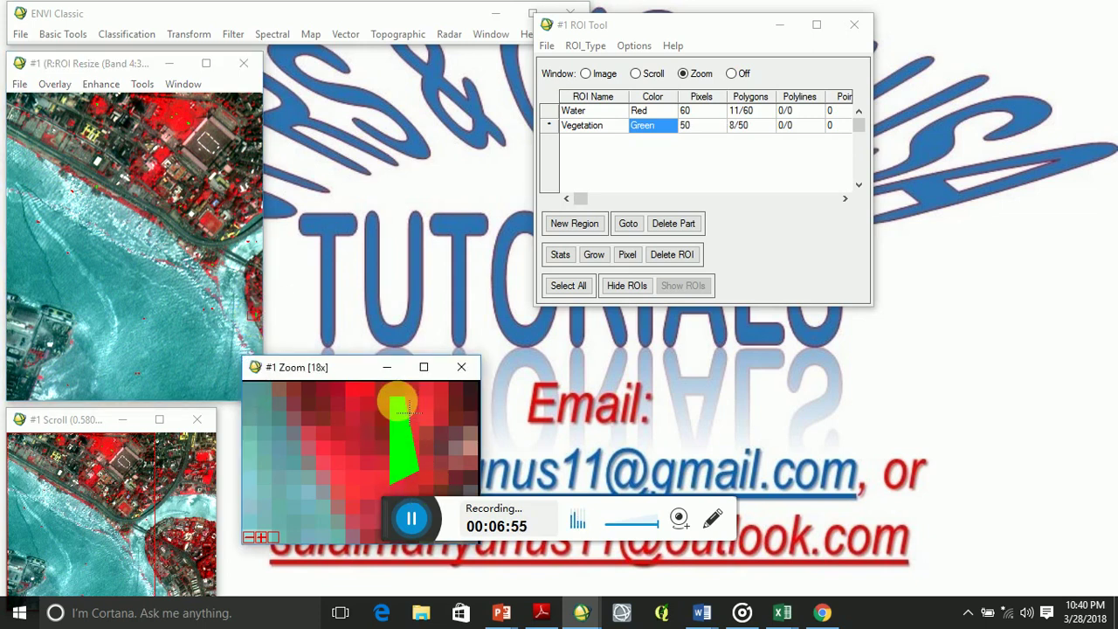
- Add a Vegetation polygon of about 18 pixels over the reddish patch in the image's north-west
click(45, 140)
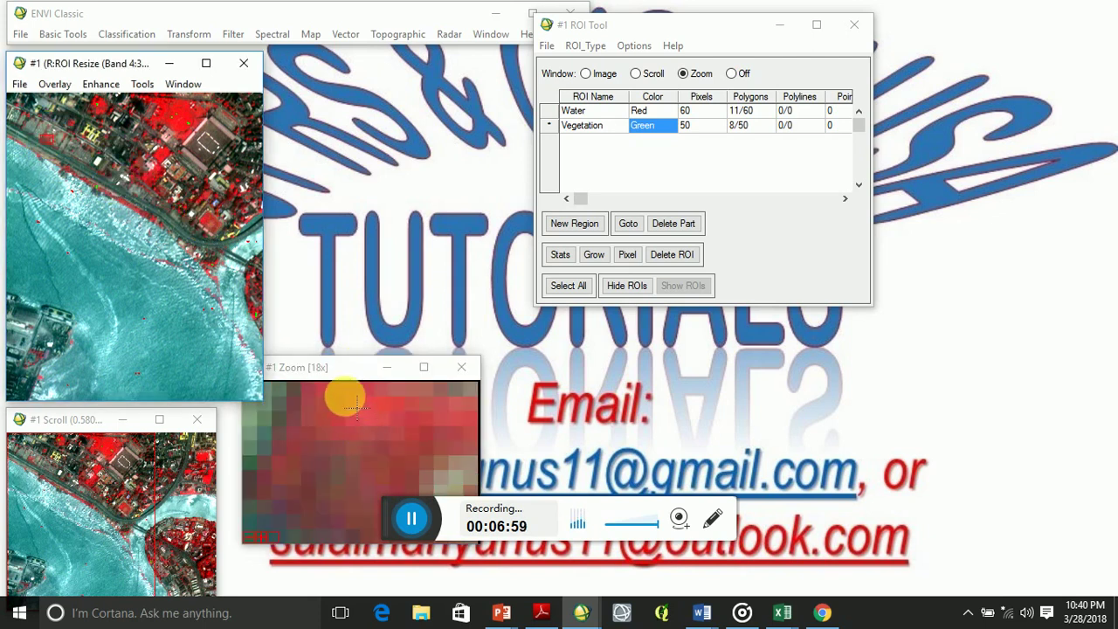
mouse_move(357, 405)
mouse_down()
mouse_move(381, 461)
mouse_move(451, 455)
mouse_move(416, 423)
mouse_move(344, 396)
mouse_up()
right_click(345, 396)
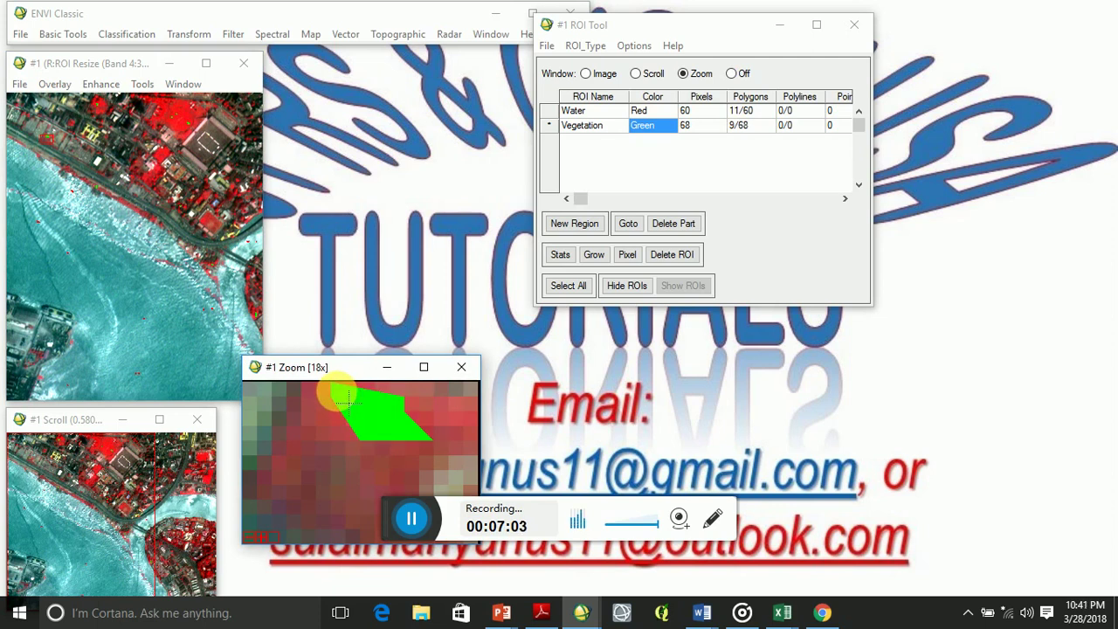
- Add a small Vegetation polygon of about 6 pixels over the reddish patch on the south-western land area
click(40, 358)
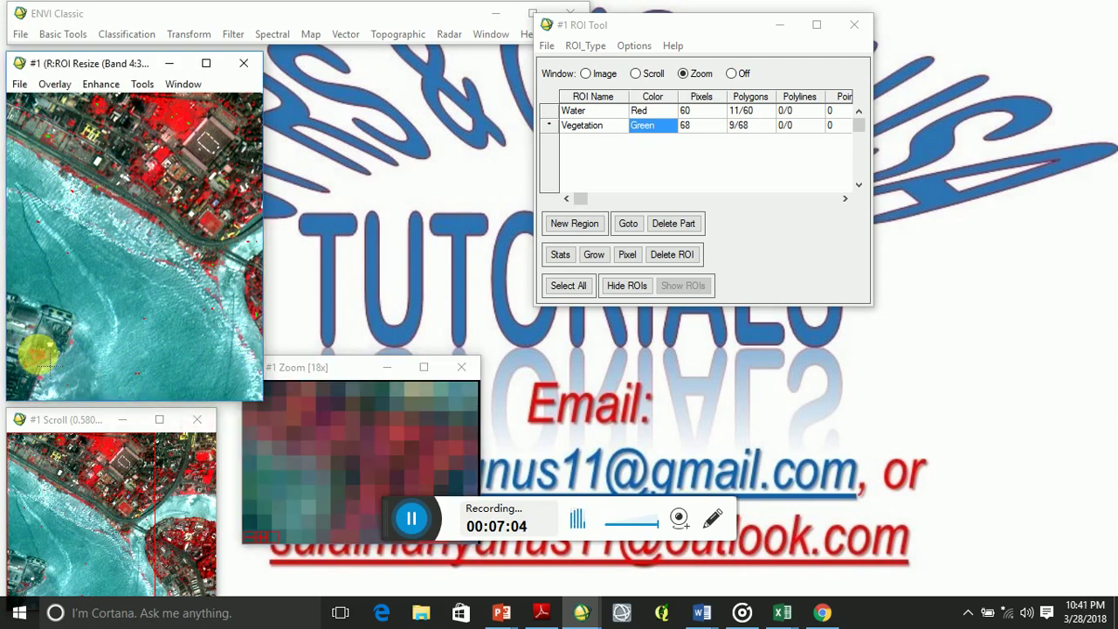
click(396, 431)
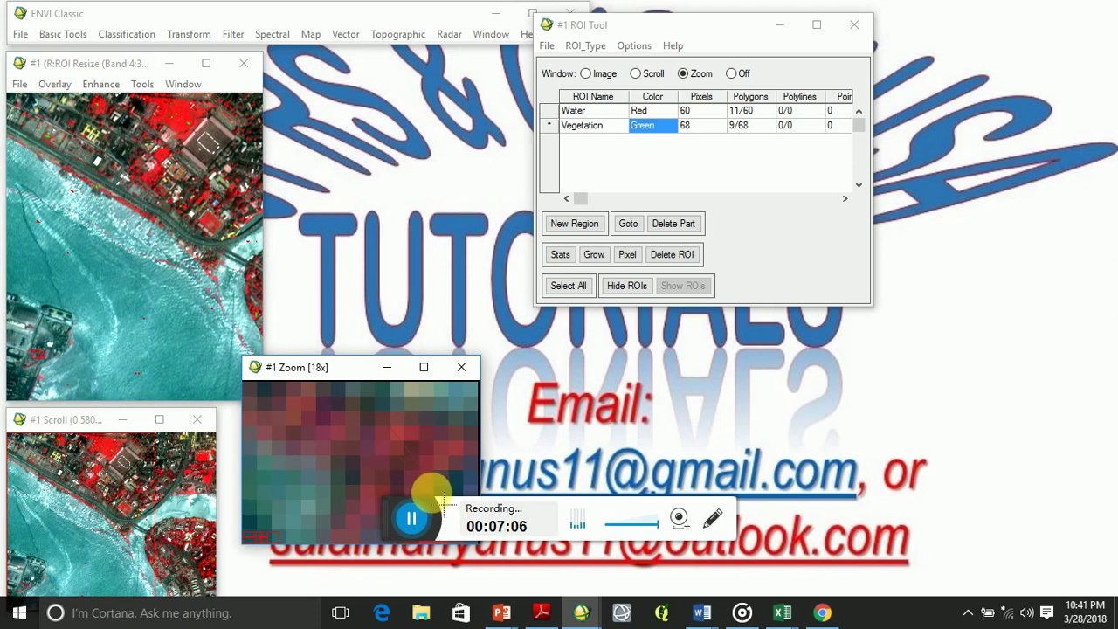
click(421, 484)
click(433, 448)
click(417, 439)
click(407, 459)
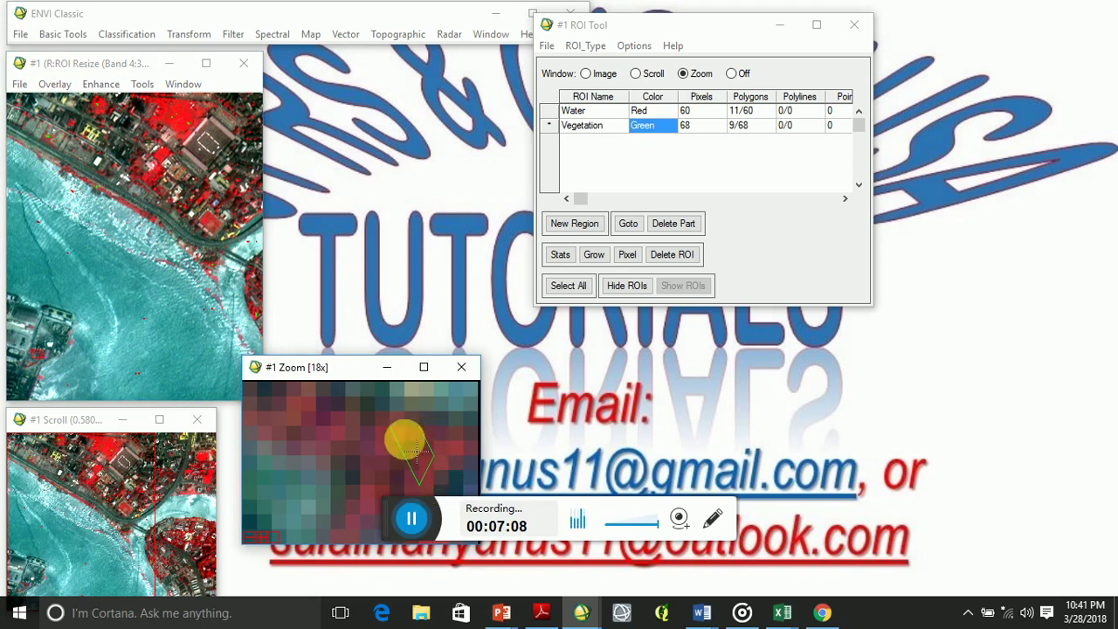
click(394, 433)
right_click(402, 439)
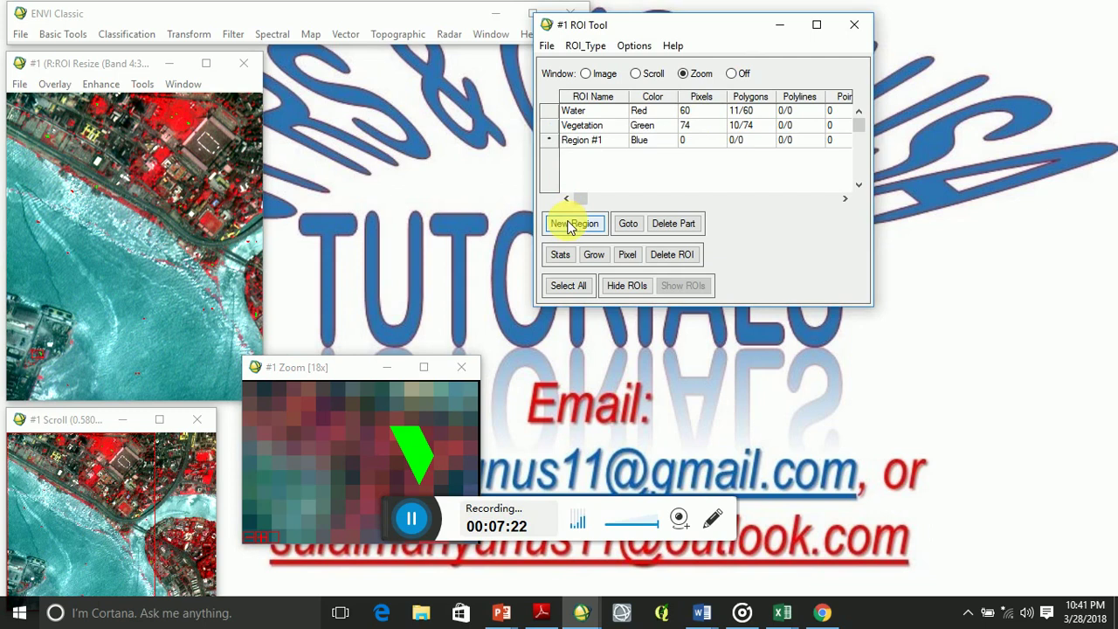
- Rename the new blue region as building
click(603, 141)
key(BackSpace)
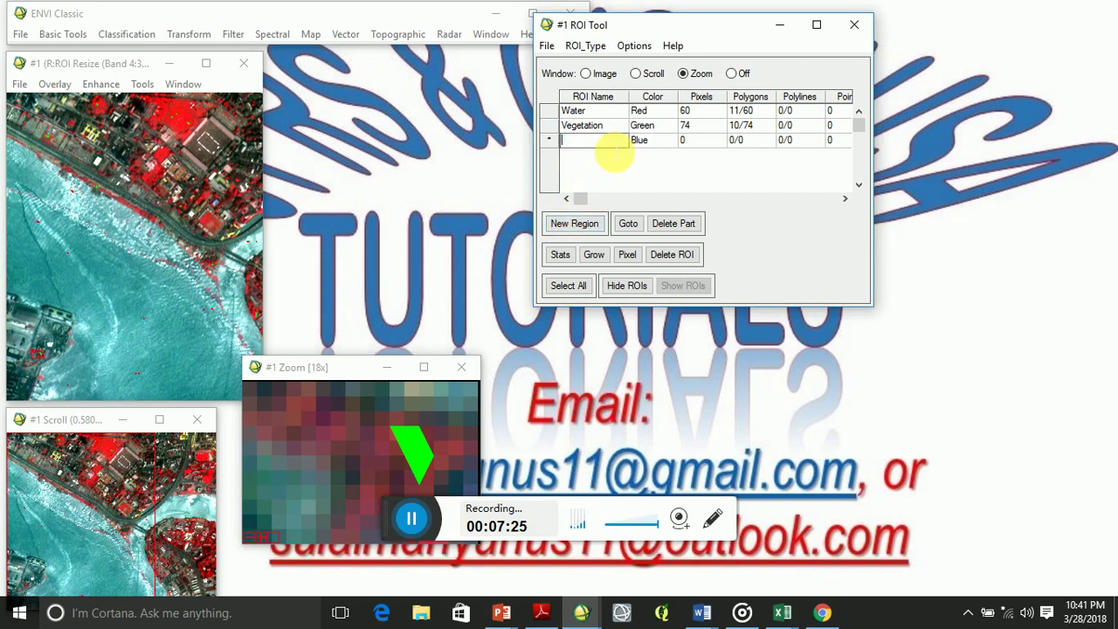
text(building)
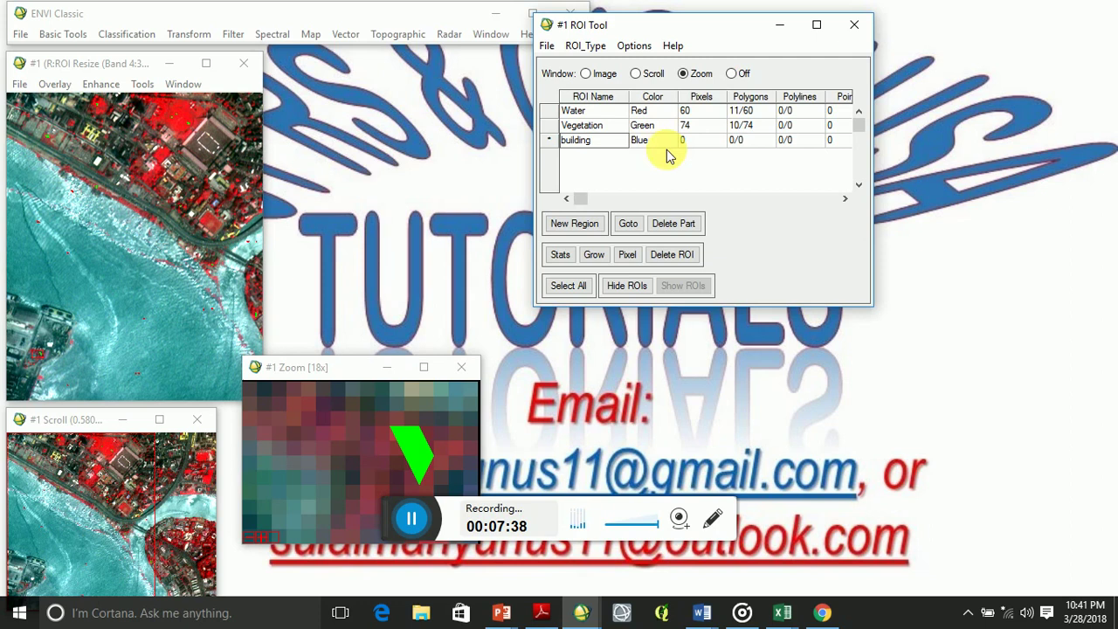
click(653, 141)
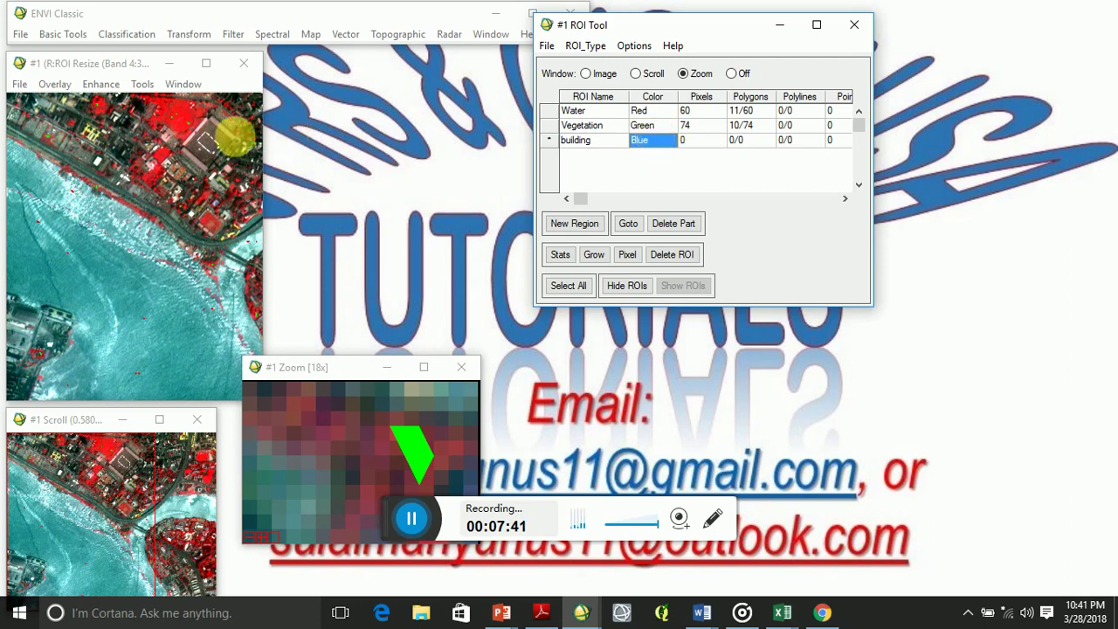
- Add a building polygon of about 8 pixels inside the large rectangular building in the image's north-east
click(214, 135)
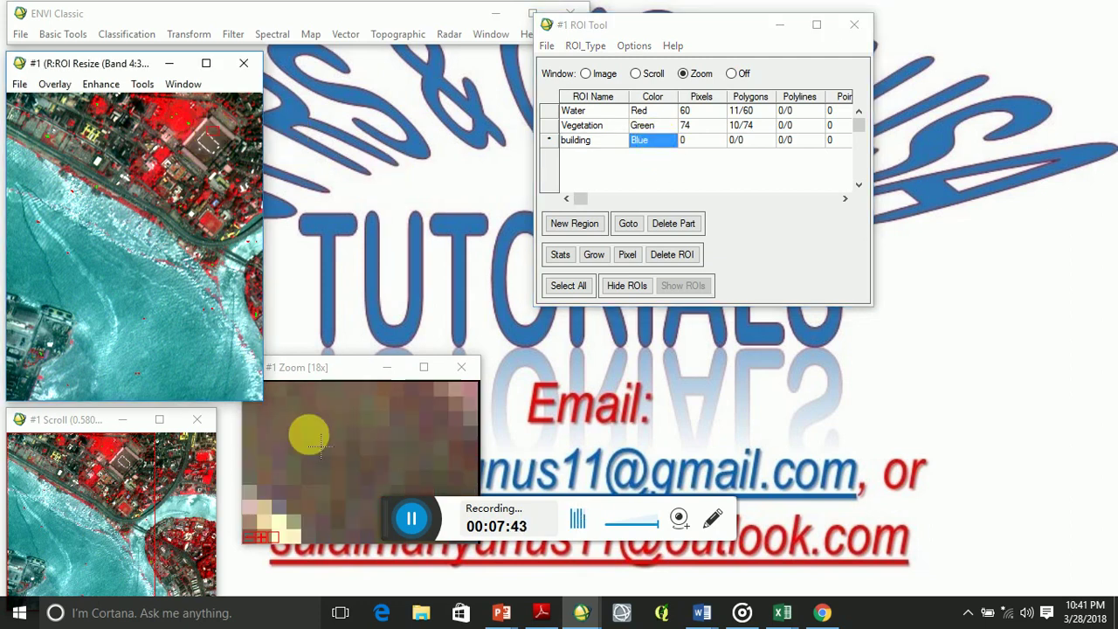
click(302, 411)
click(330, 454)
click(358, 441)
click(359, 430)
click(345, 416)
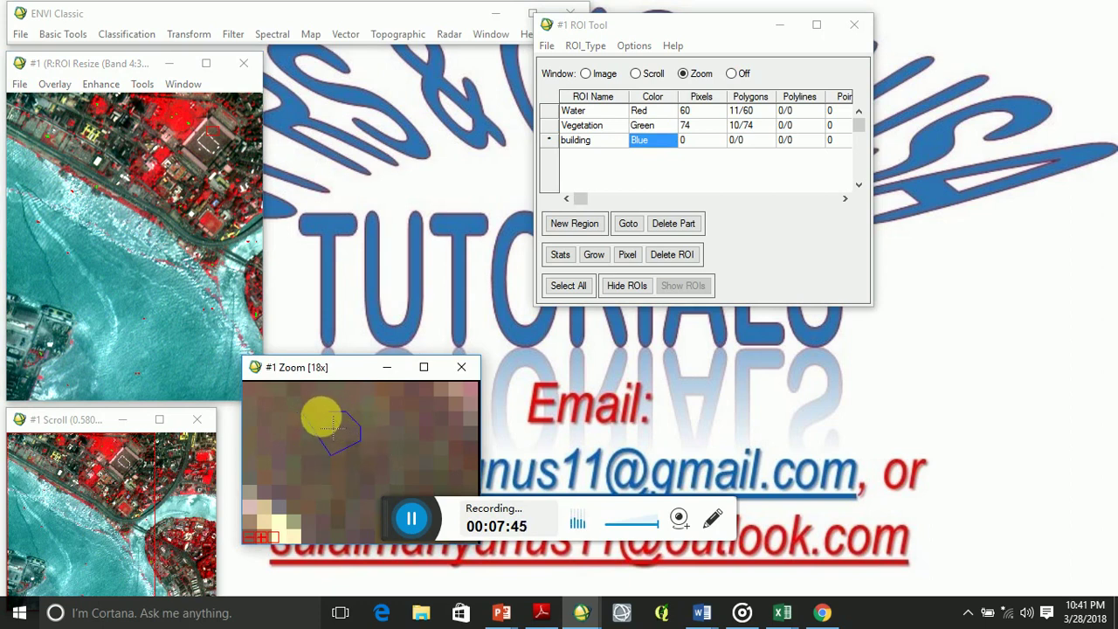
right_click(335, 431)
right_click(332, 425)
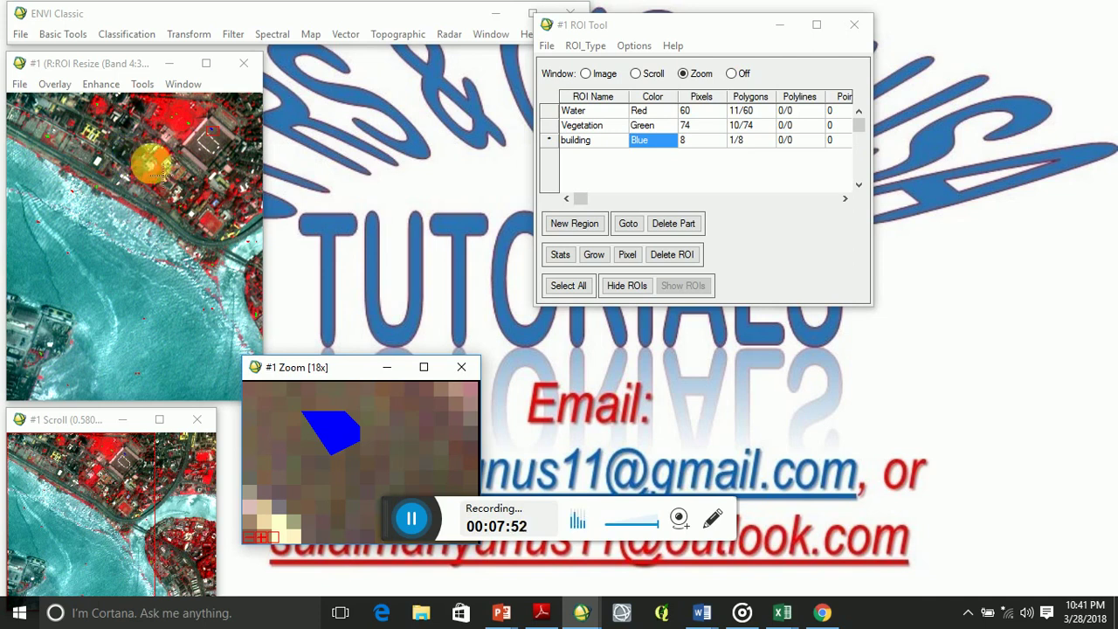
- Add a building polygon of about 10 pixels over the grey roof near the image's north-western edge
click(42, 103)
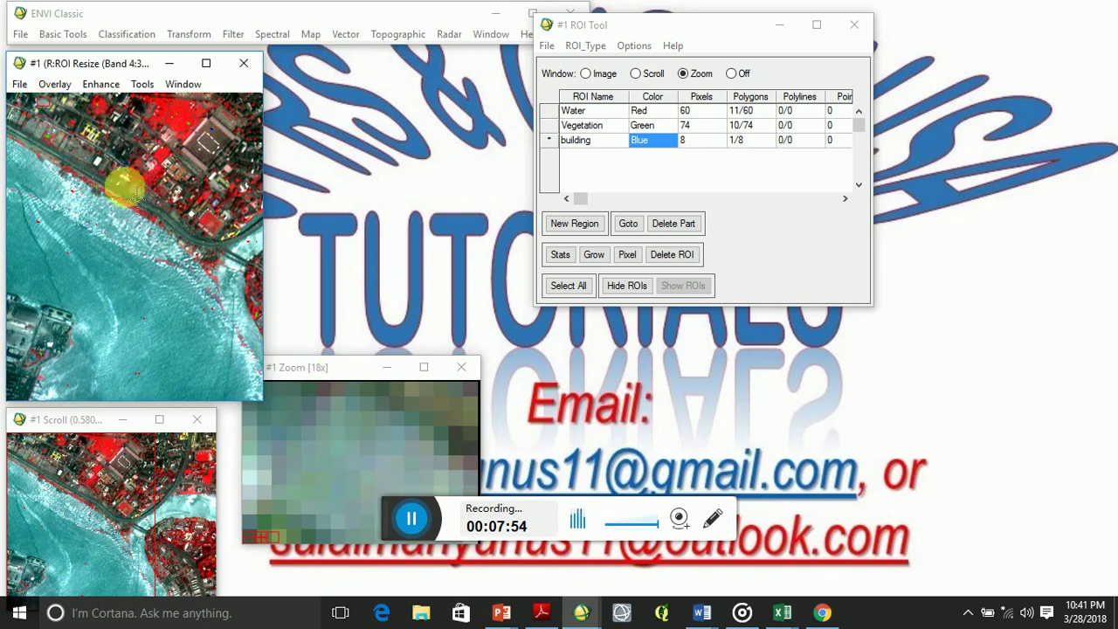
click(361, 470)
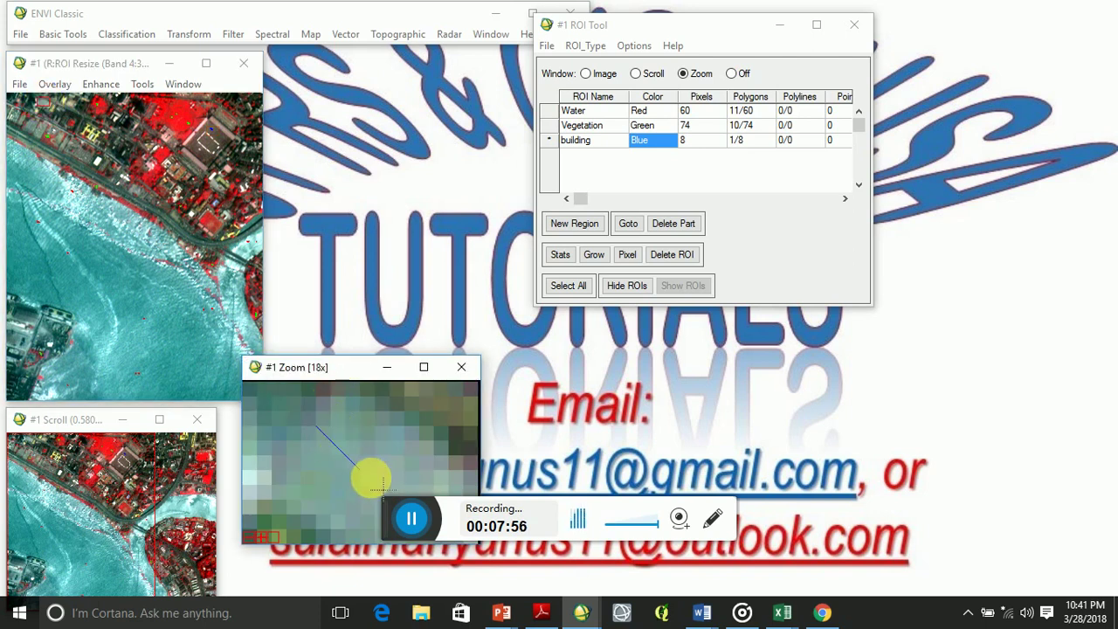
click(389, 458)
click(390, 443)
click(366, 428)
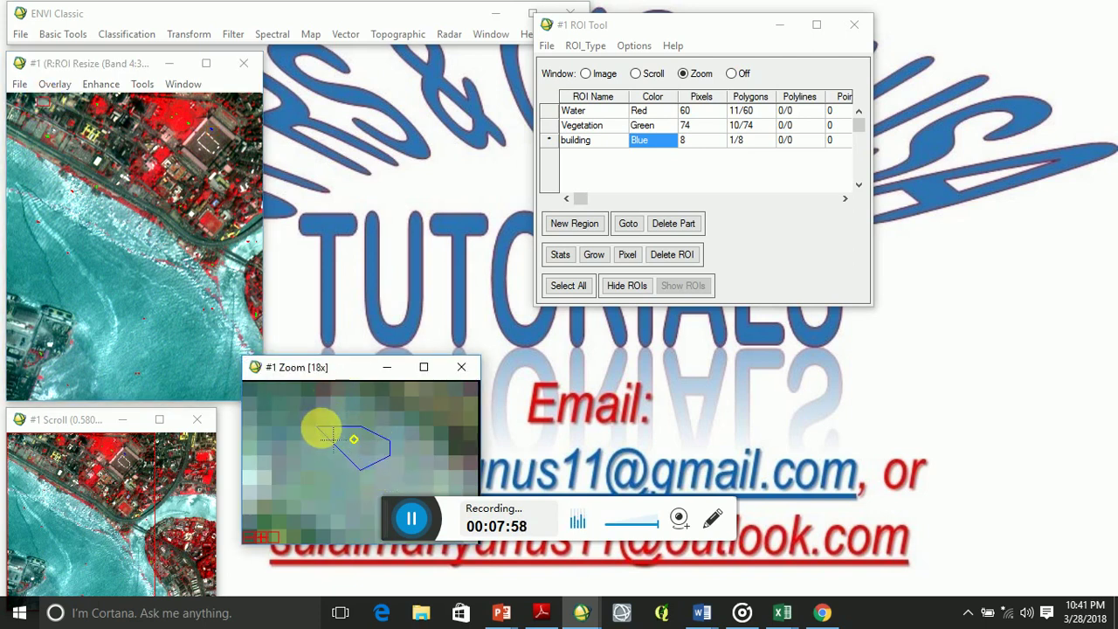
right_click(321, 430)
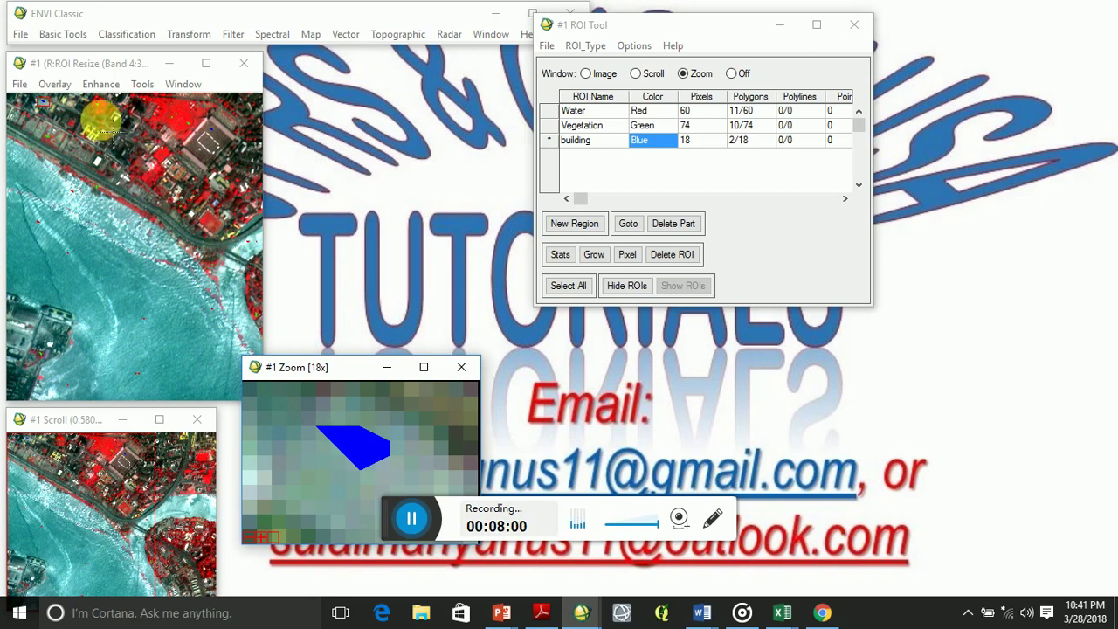
- Add a slanted building polygon of about 21 pixels along the pale roof in the north-central built-up area
click(103, 117)
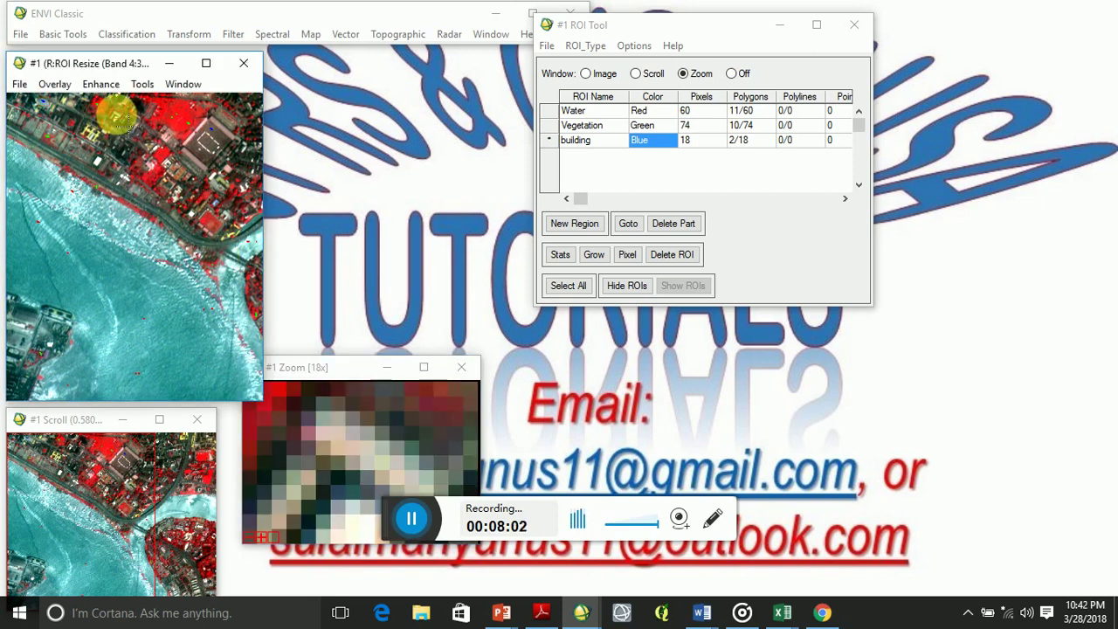
click(320, 409)
click(331, 455)
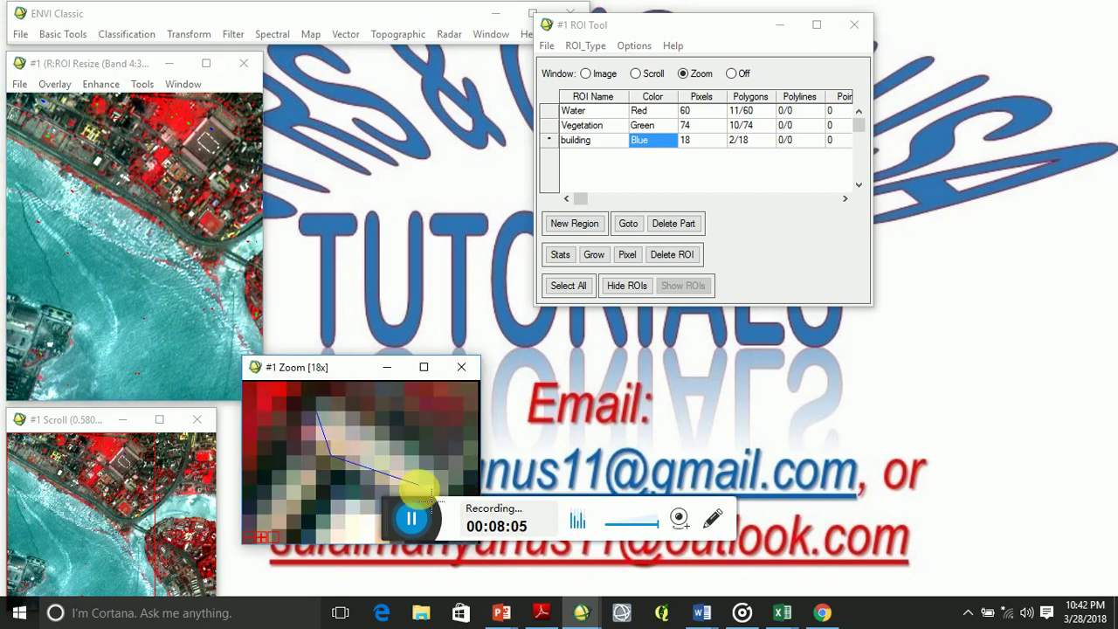
click(419, 485)
click(405, 442)
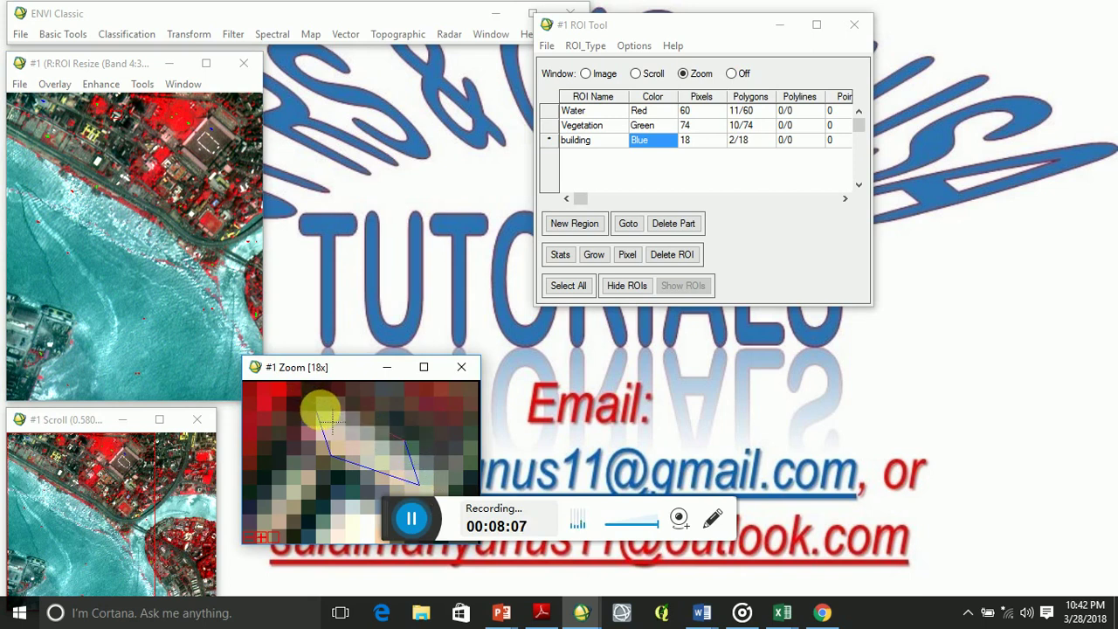
click(346, 410)
right_click(331, 425)
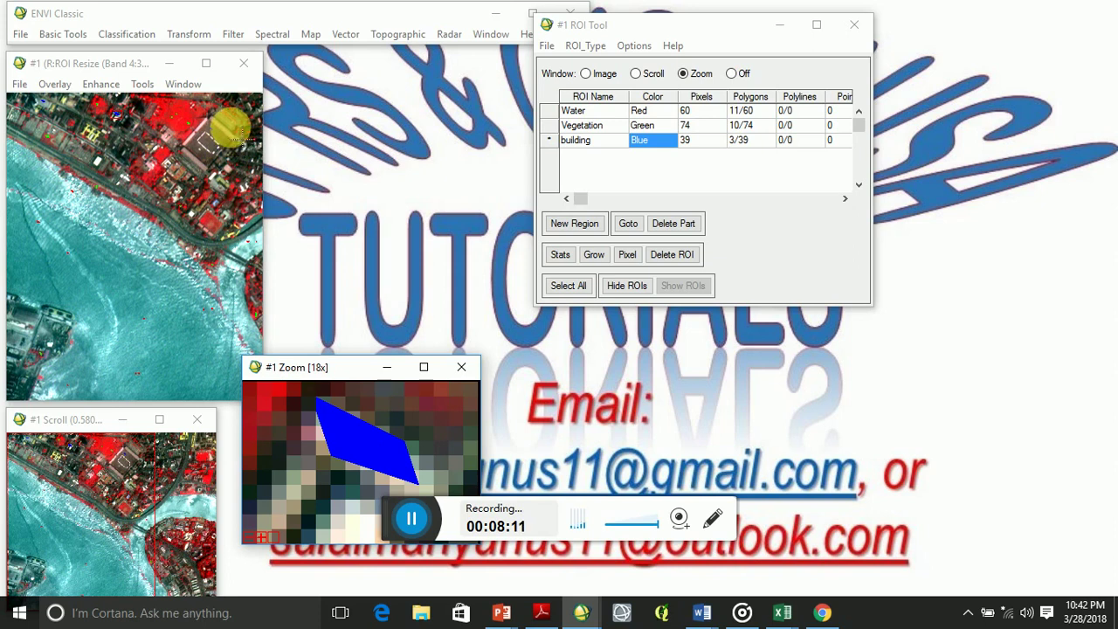
- Add a four-sided building polygon of about 18 pixels at the north-eastern end of the large rectangular building
click(228, 123)
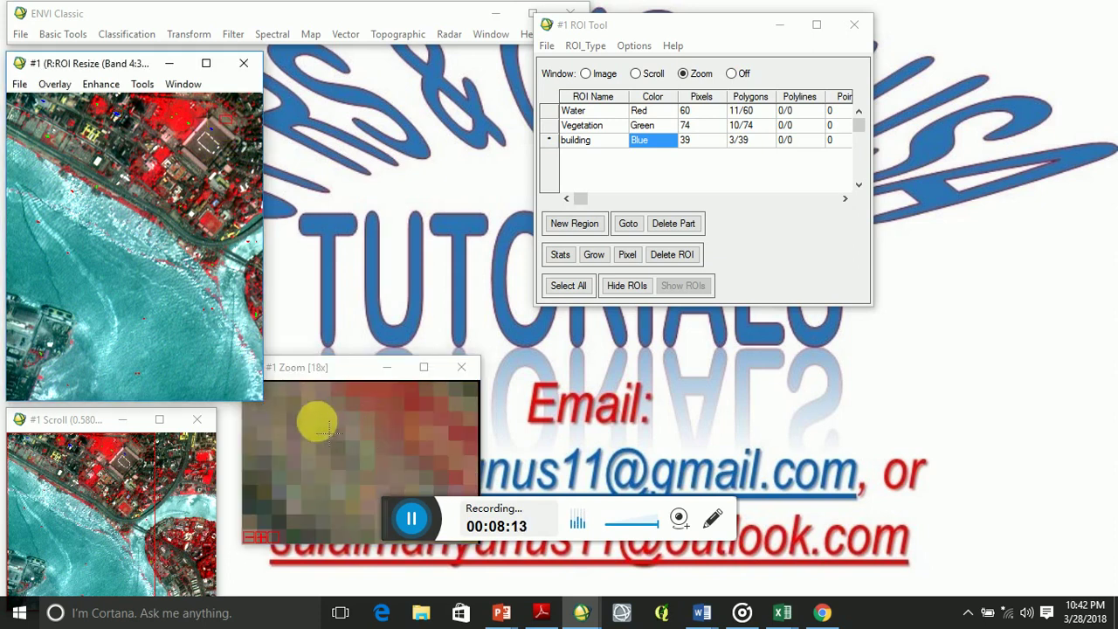
click(301, 412)
click(316, 483)
click(376, 471)
click(358, 411)
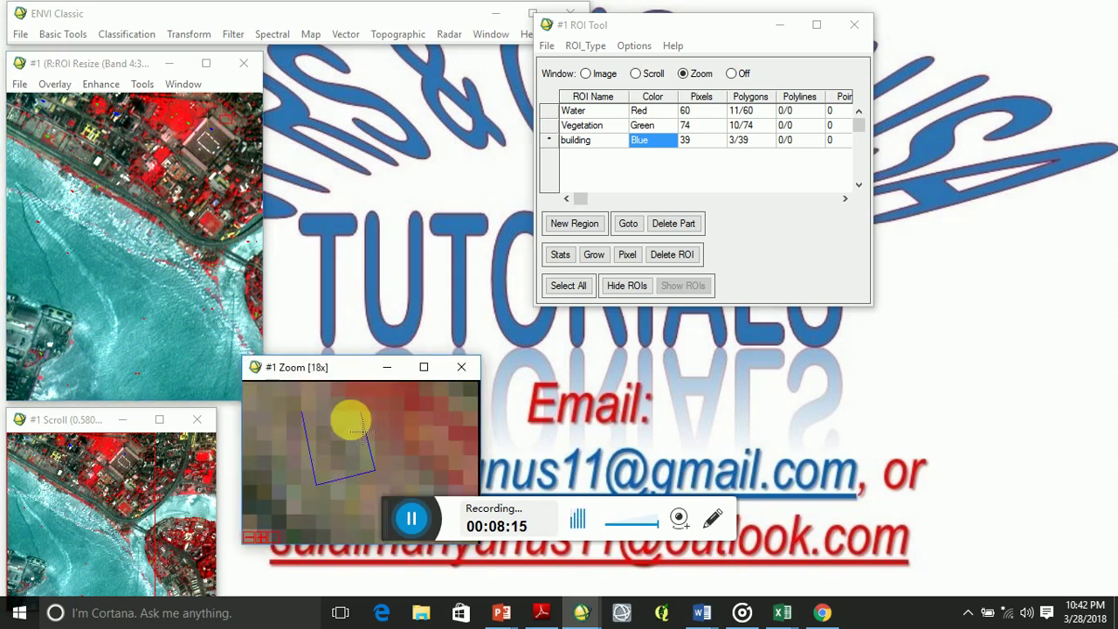
right_click(304, 412)
right_click(304, 414)
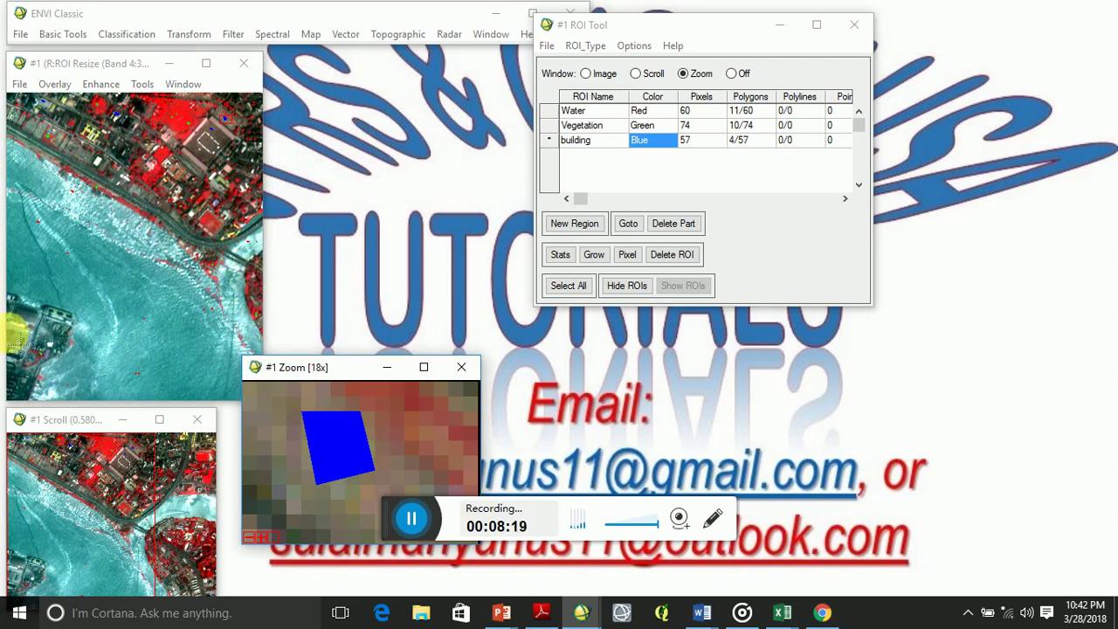
- Add an irregular building polygon of about 19 pixels over the grey-green roof at the image's south-western edge
click(17, 340)
click(331, 426)
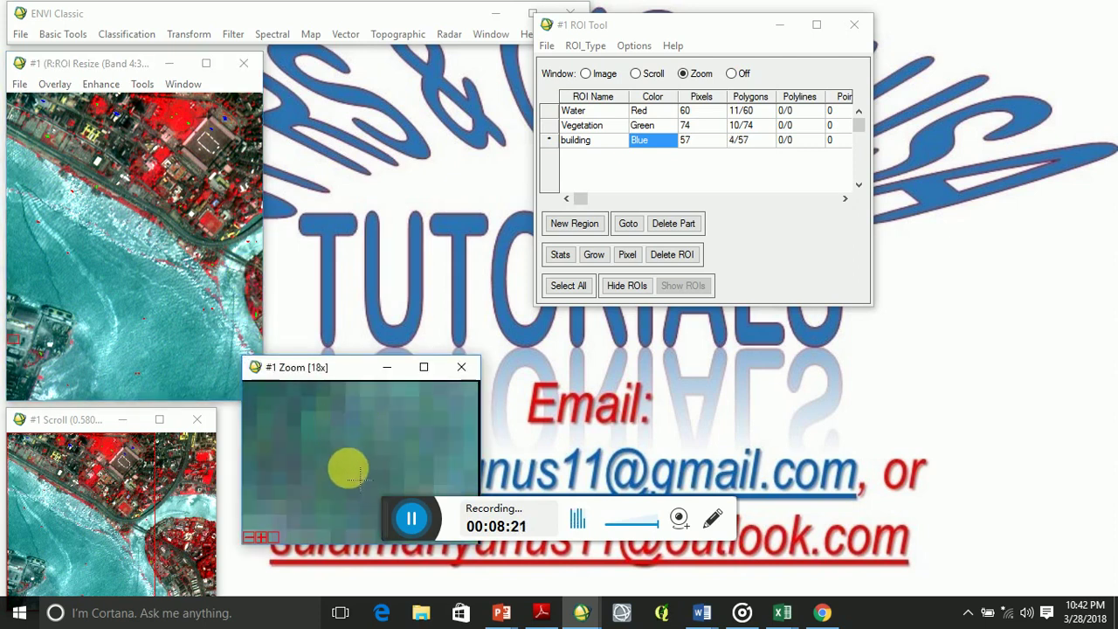
click(346, 484)
click(360, 483)
click(360, 473)
click(419, 454)
click(419, 437)
click(385, 411)
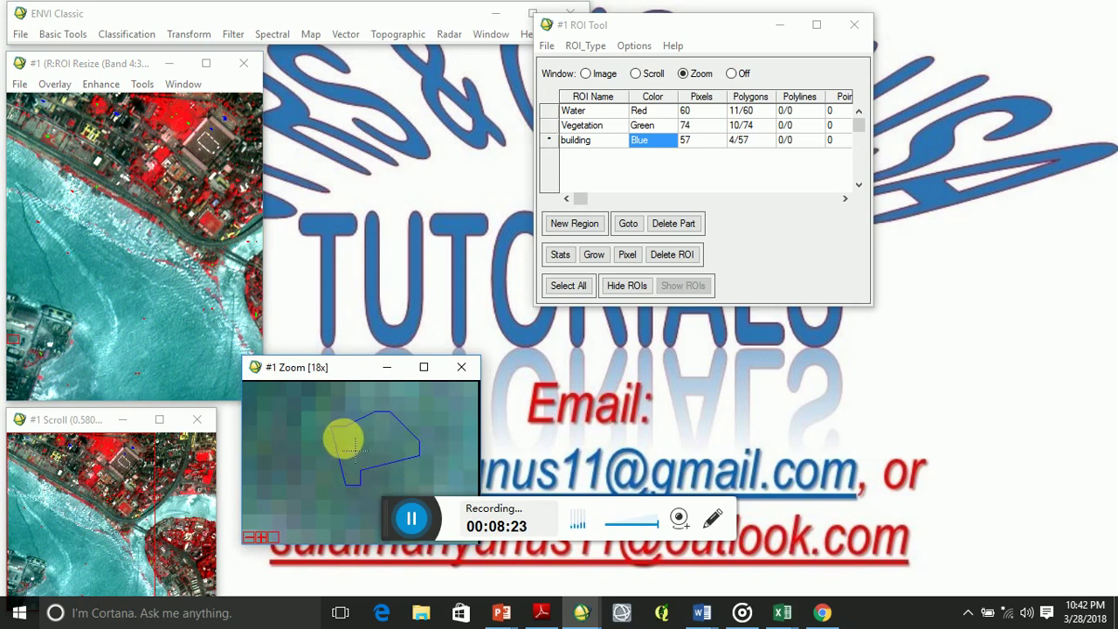
right_click(343, 440)
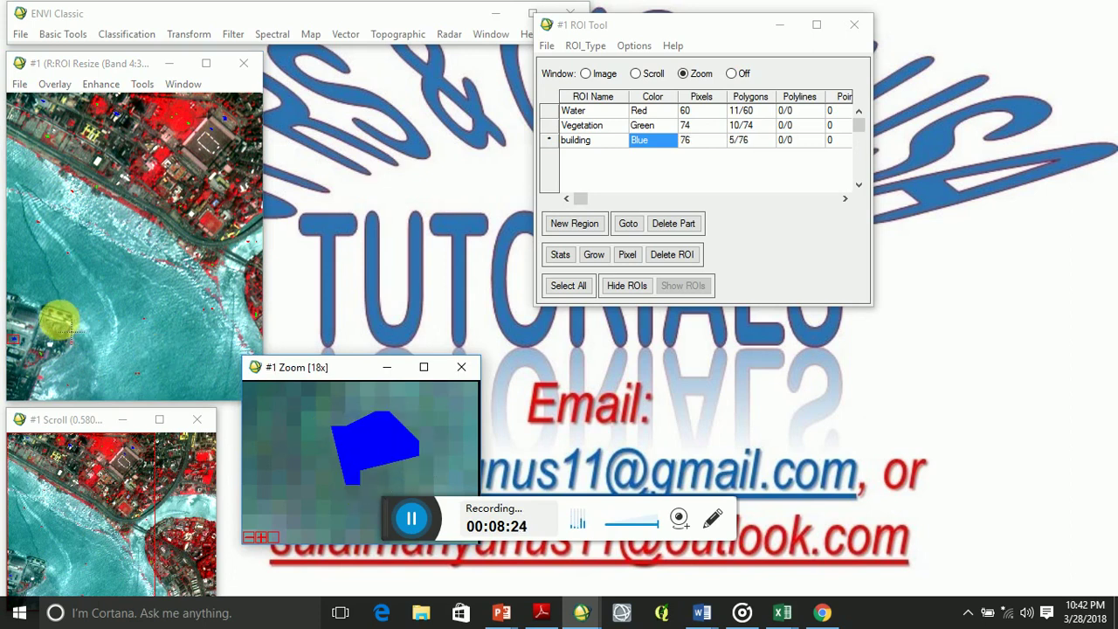
- Add a narrow diagonal building polygon of about 11 pixels over the dark roof in the northern part of the south-western land area
click(29, 319)
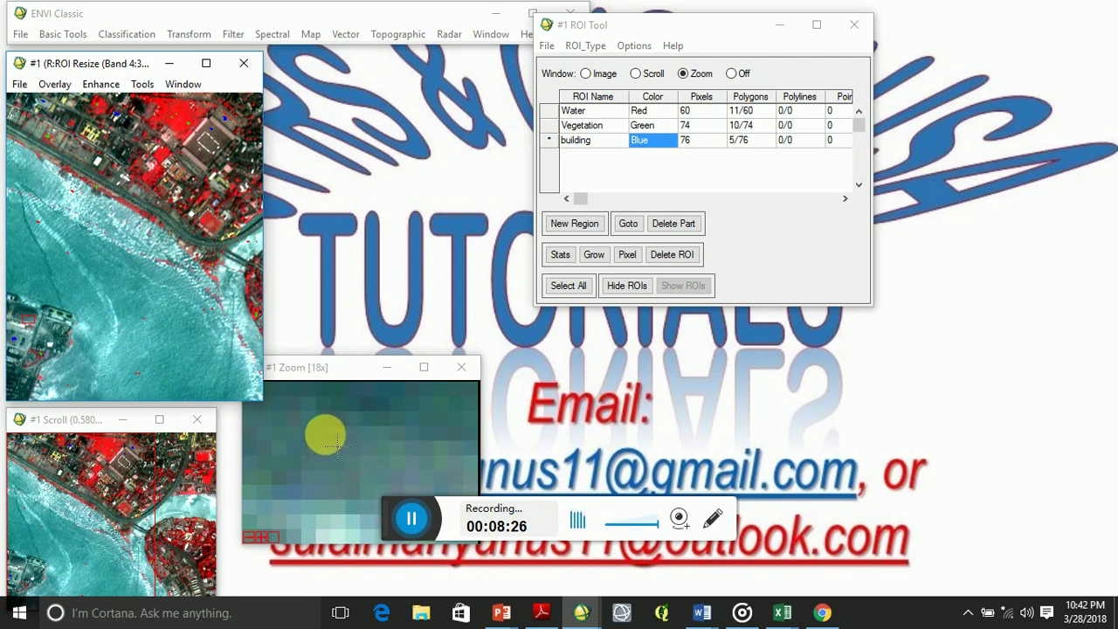
click(317, 426)
click(404, 482)
click(406, 454)
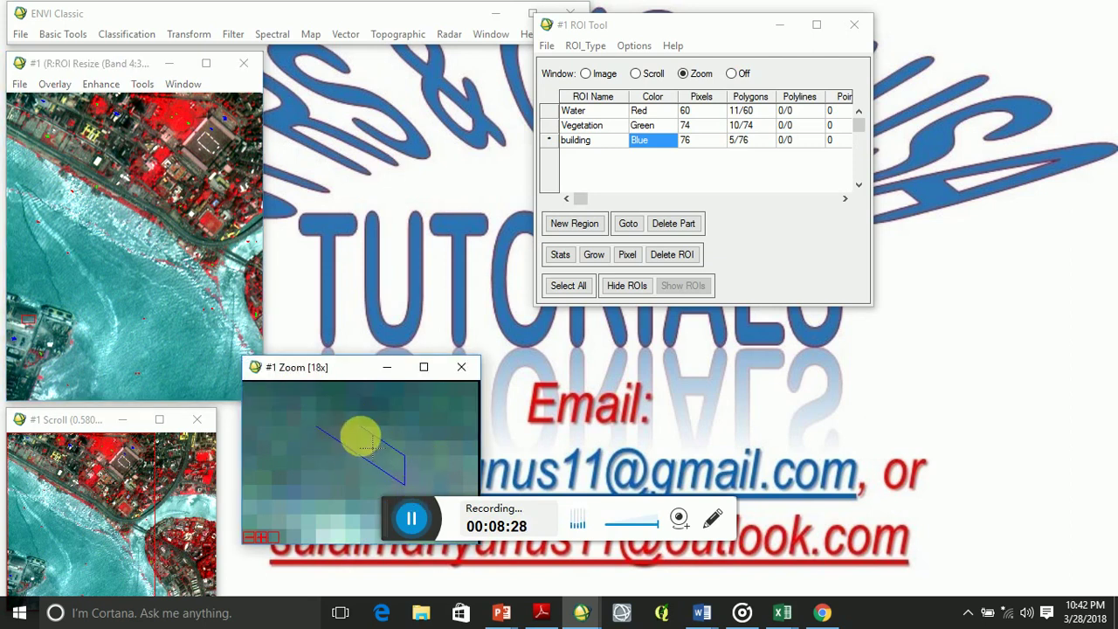
click(342, 422)
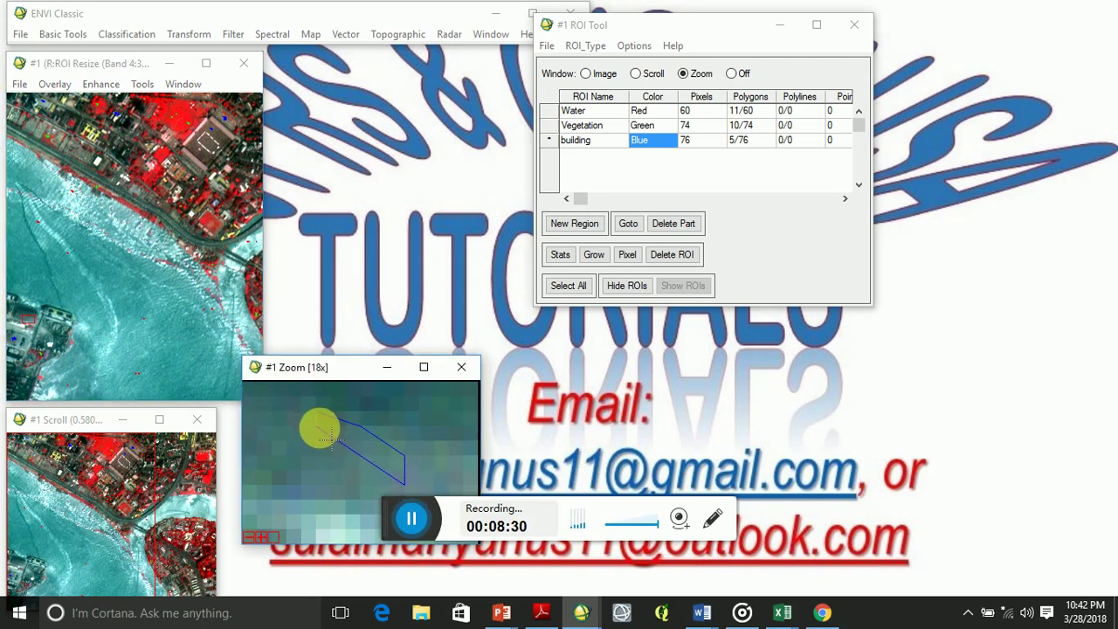
right_click(330, 428)
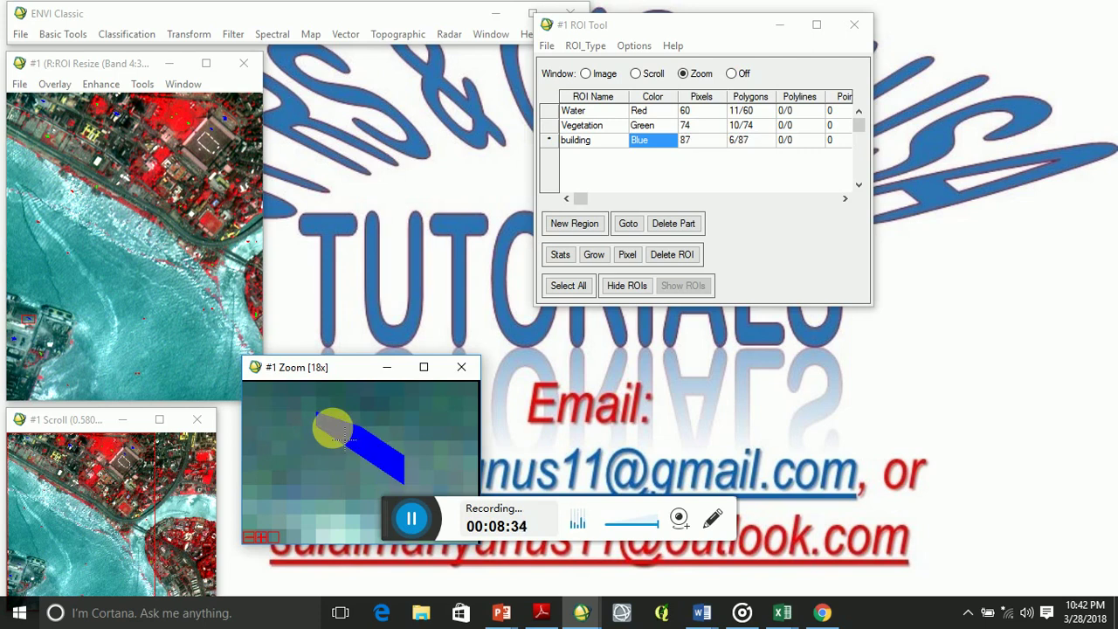
- Create another region of interest named Road in yellow
click(563, 228)
double_click(609, 158)
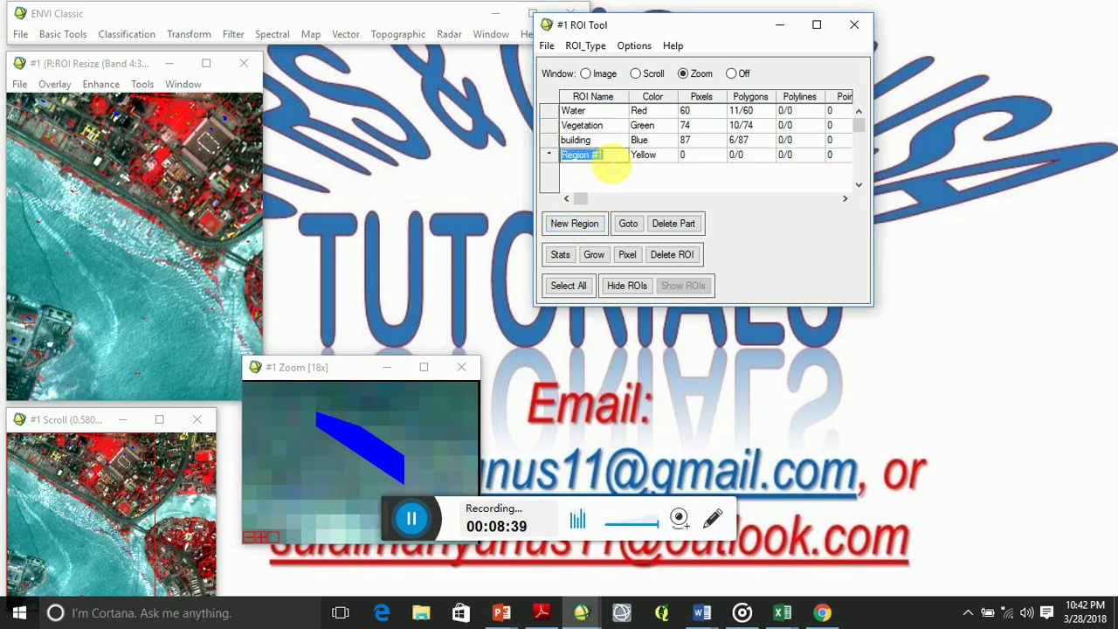
key(BackSpace)
text(Road)
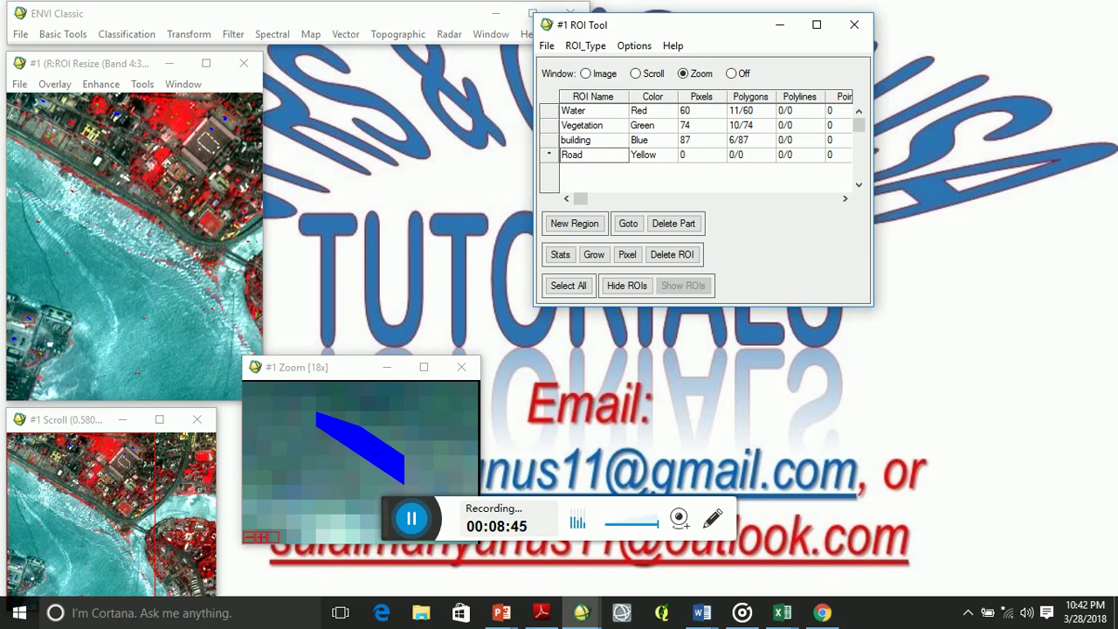
click(654, 156)
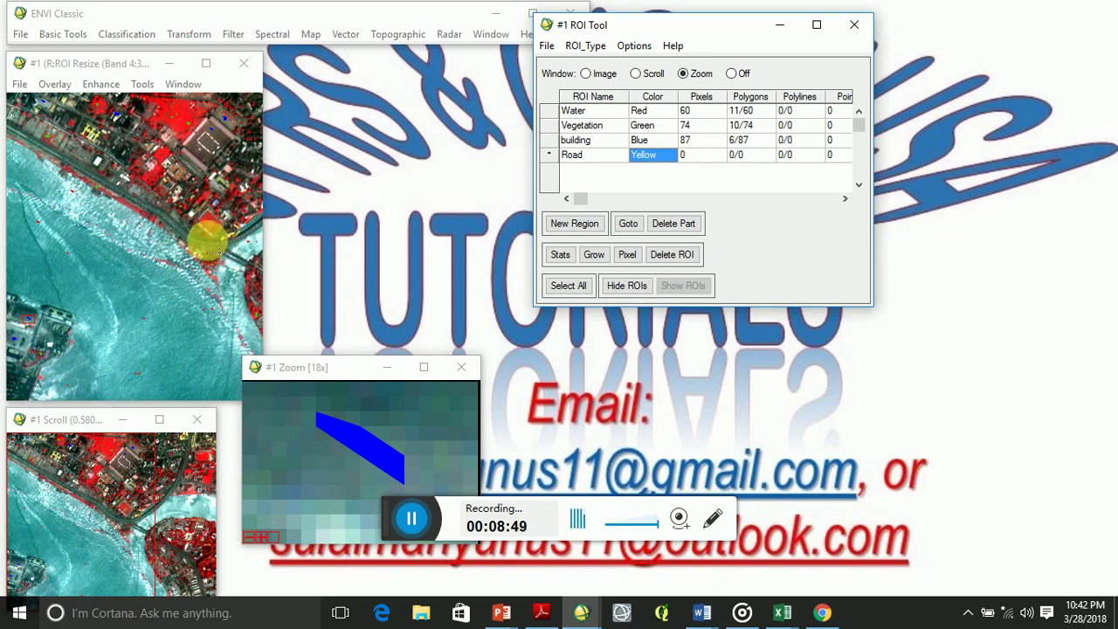
- Add a four-sided Road polygon of about 10 pixels on the coastal road, just west of the eastern road junction
click(190, 237)
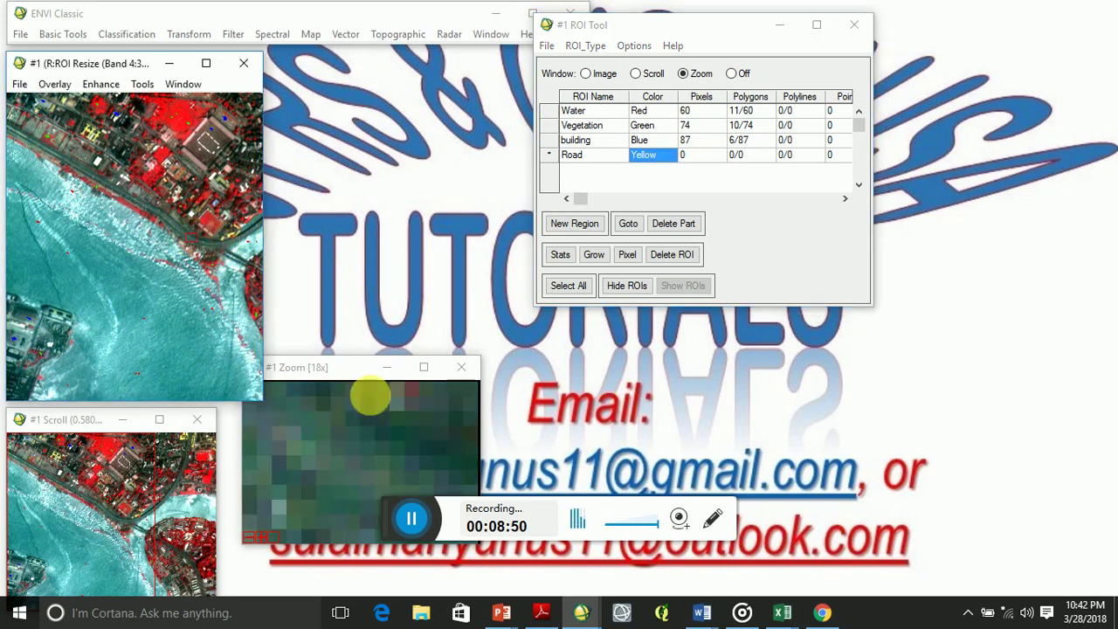
click(331, 427)
click(362, 470)
click(420, 442)
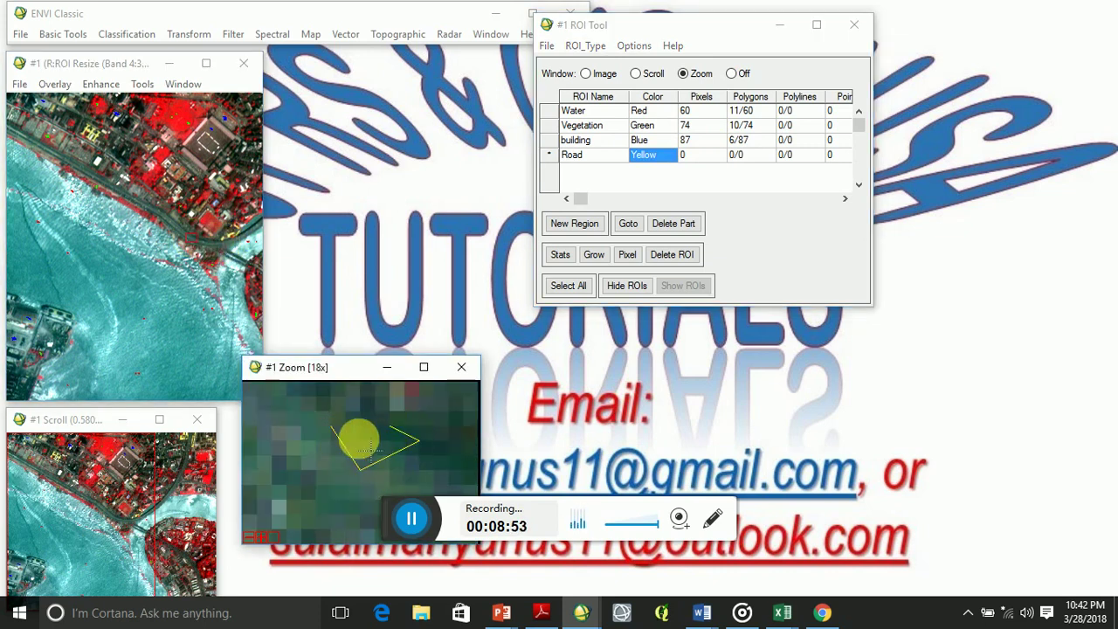
right_click(354, 439)
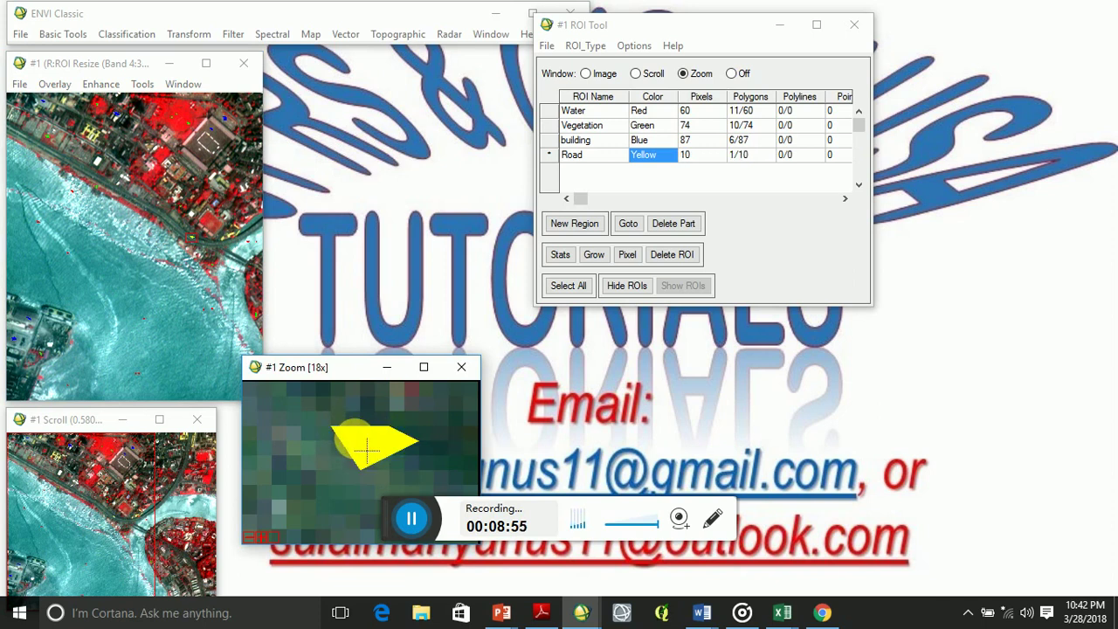
- Add a slanted Road polygon of about 9 pixels on the north-western stretch of the coastal road
click(52, 153)
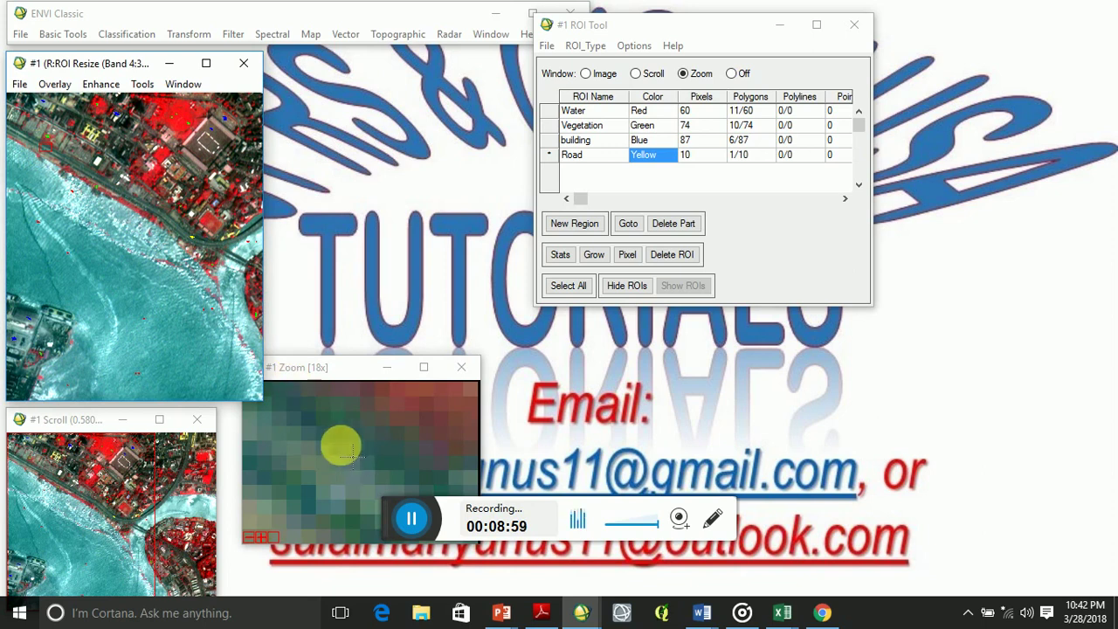
click(317, 412)
click(345, 469)
click(389, 469)
click(358, 427)
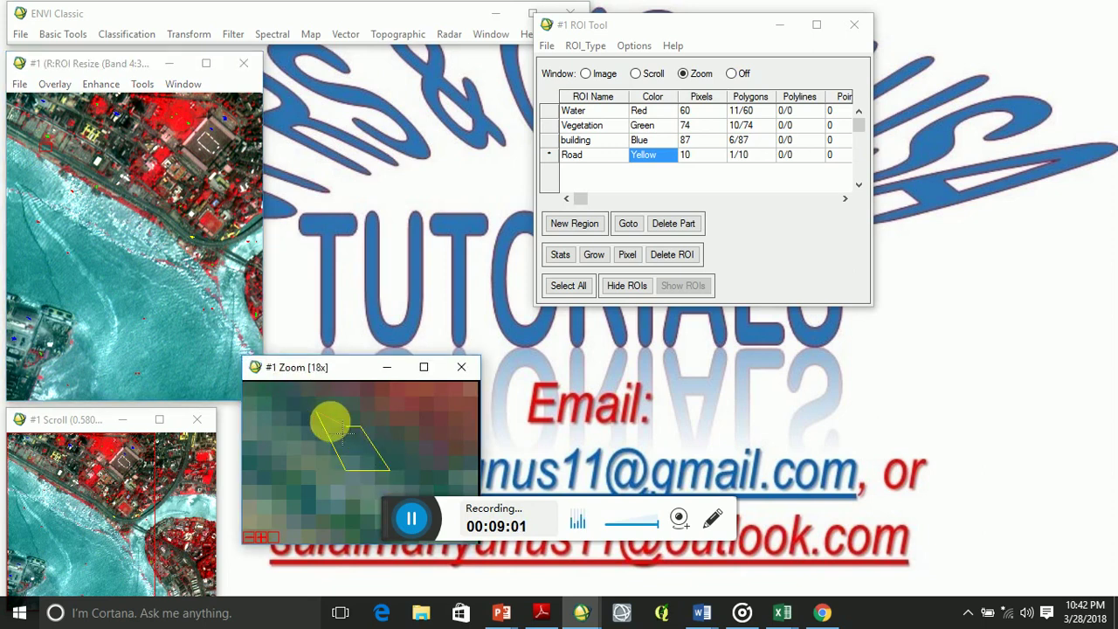
right_click(345, 434)
right_click(345, 434)
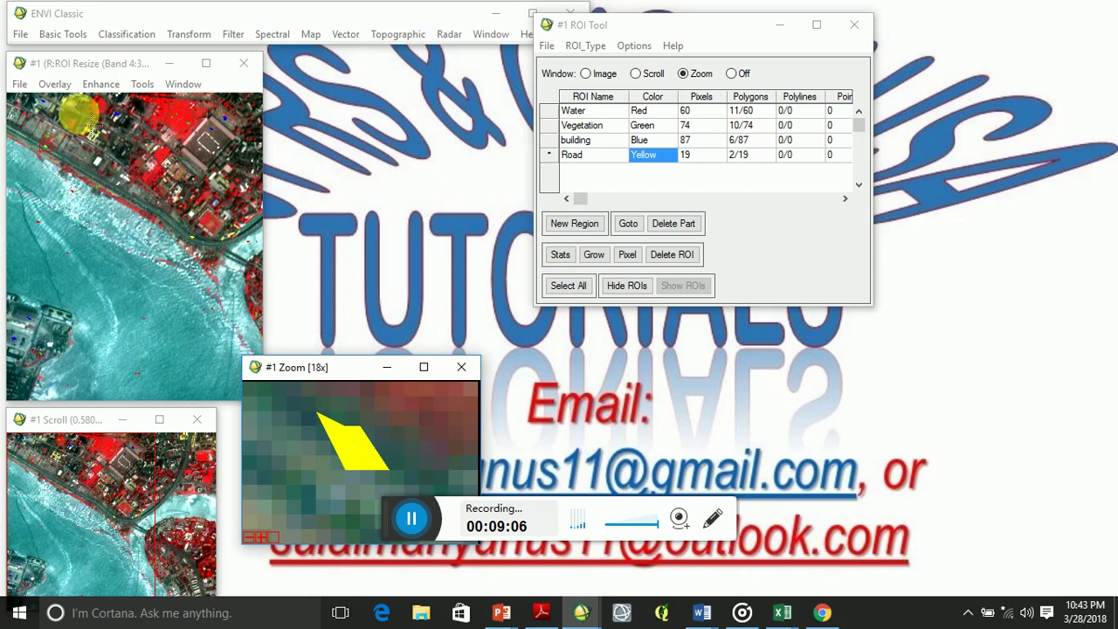
- Add an irregular Road polygon of about 12 pixels on the inland road near the image's northern edge, north-west of the large rectangular building
click(79, 110)
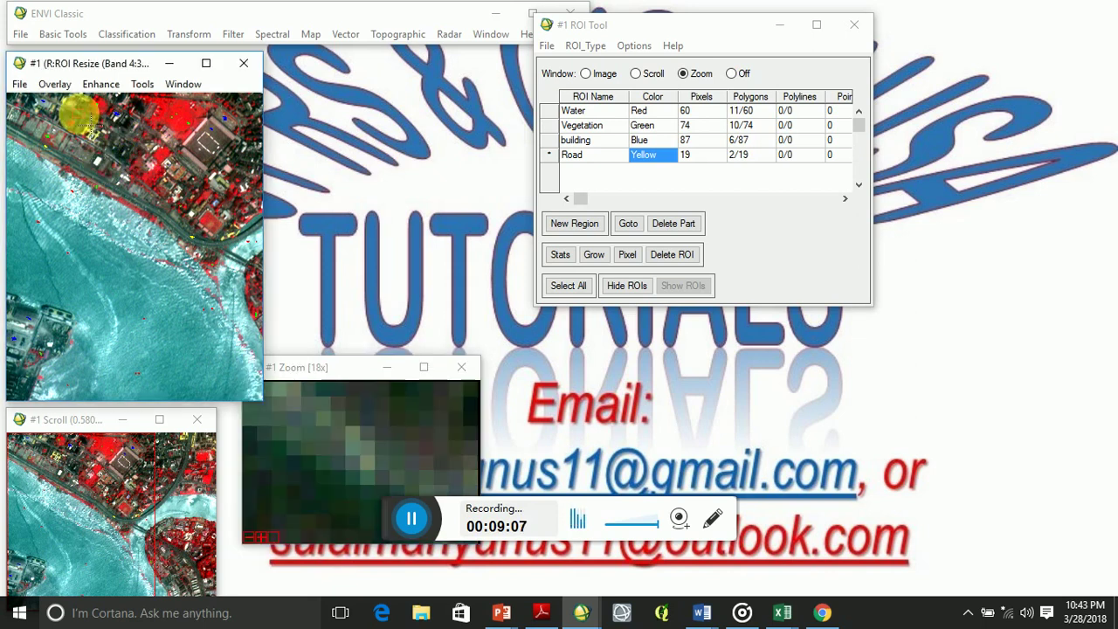
click(306, 426)
click(345, 442)
click(376, 440)
click(375, 428)
click(357, 411)
click(316, 397)
click(291, 402)
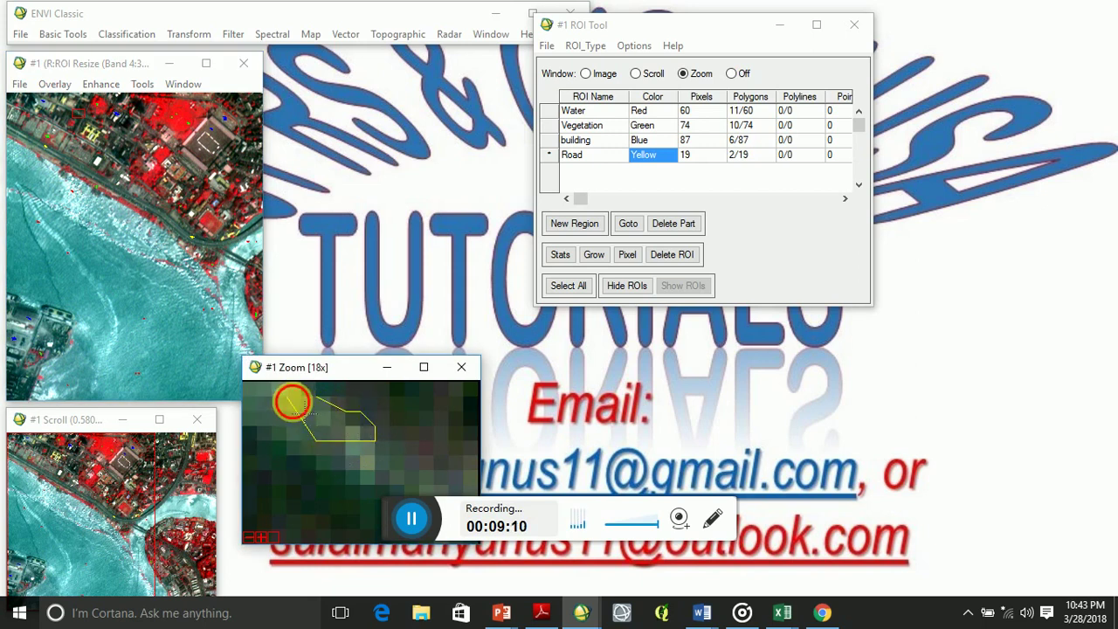
right_click(291, 401)
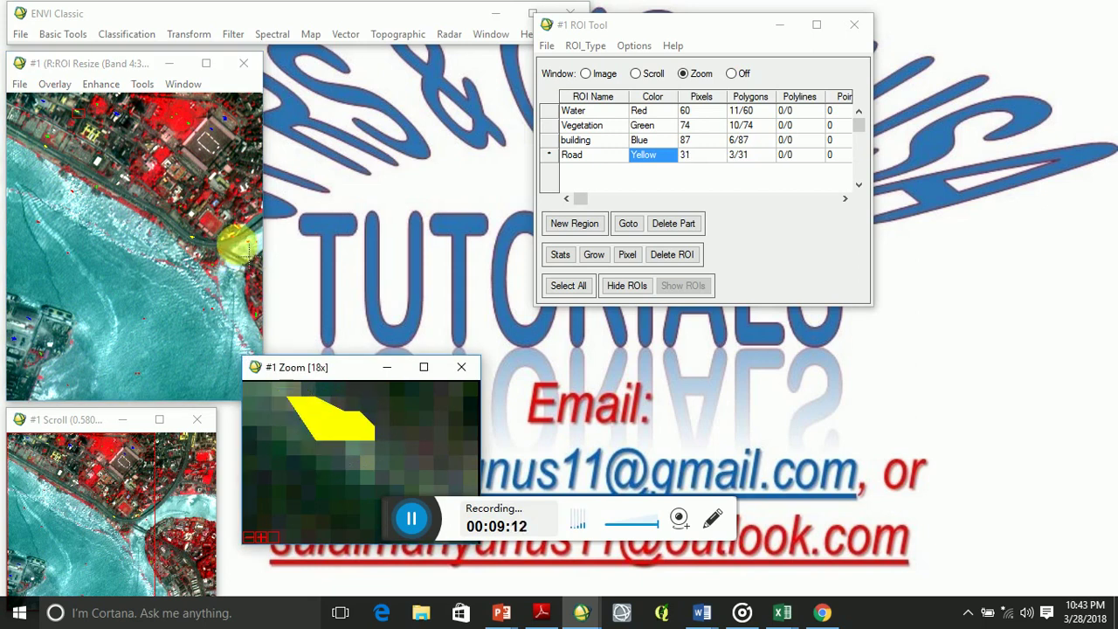
- Add a narrow diagonal Road polygon of about 6 pixels at the eastern end of the coastal road, beside the junction
click(220, 248)
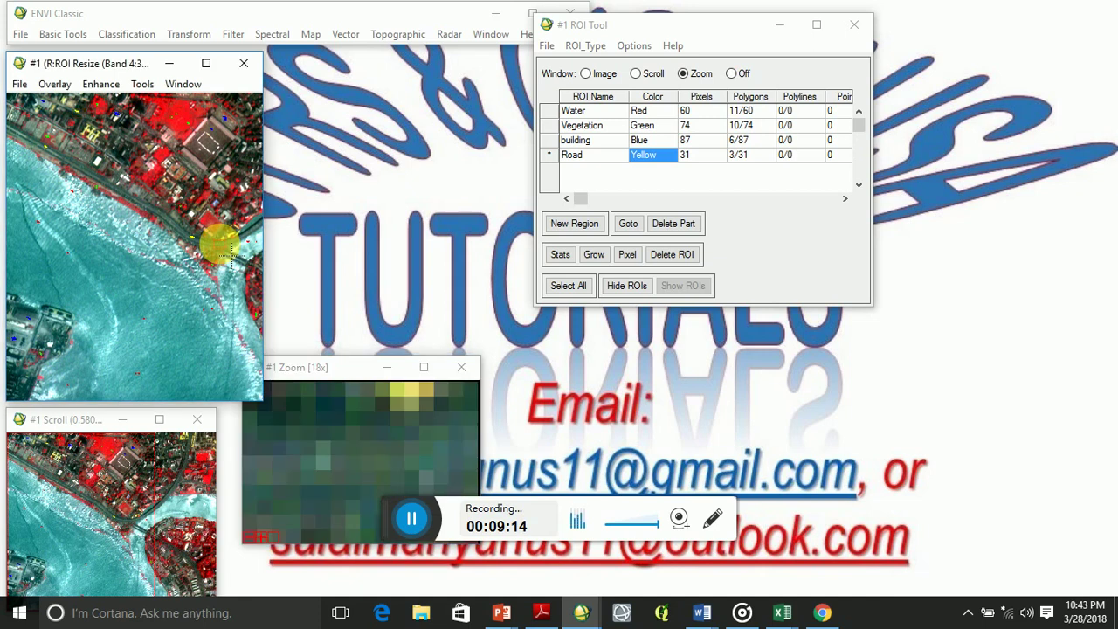
click(345, 427)
click(376, 470)
click(400, 461)
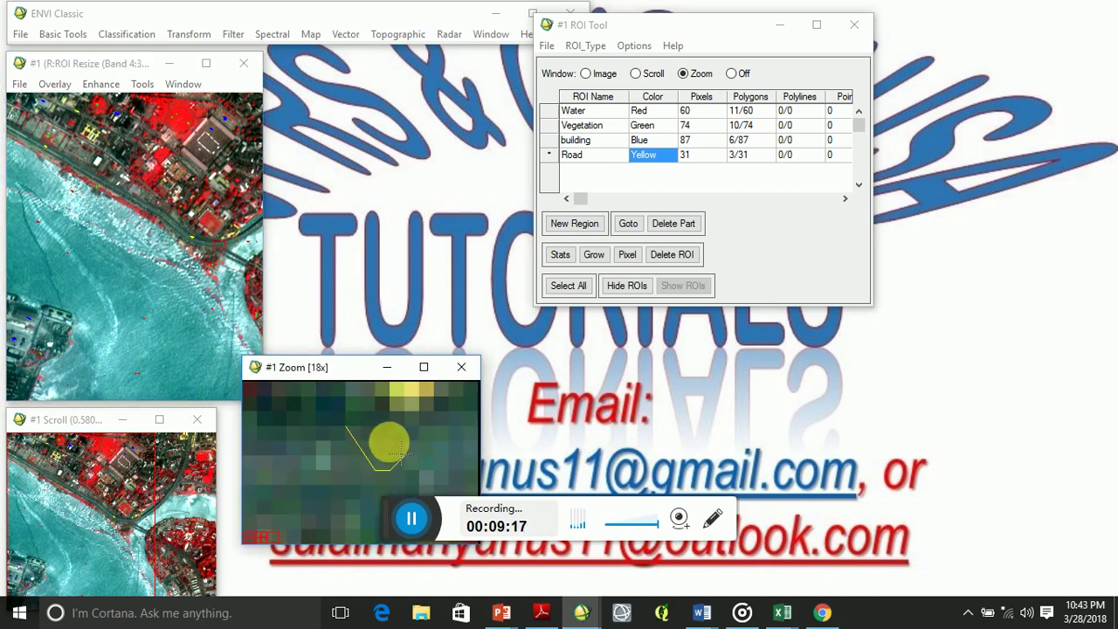
right_click(349, 428)
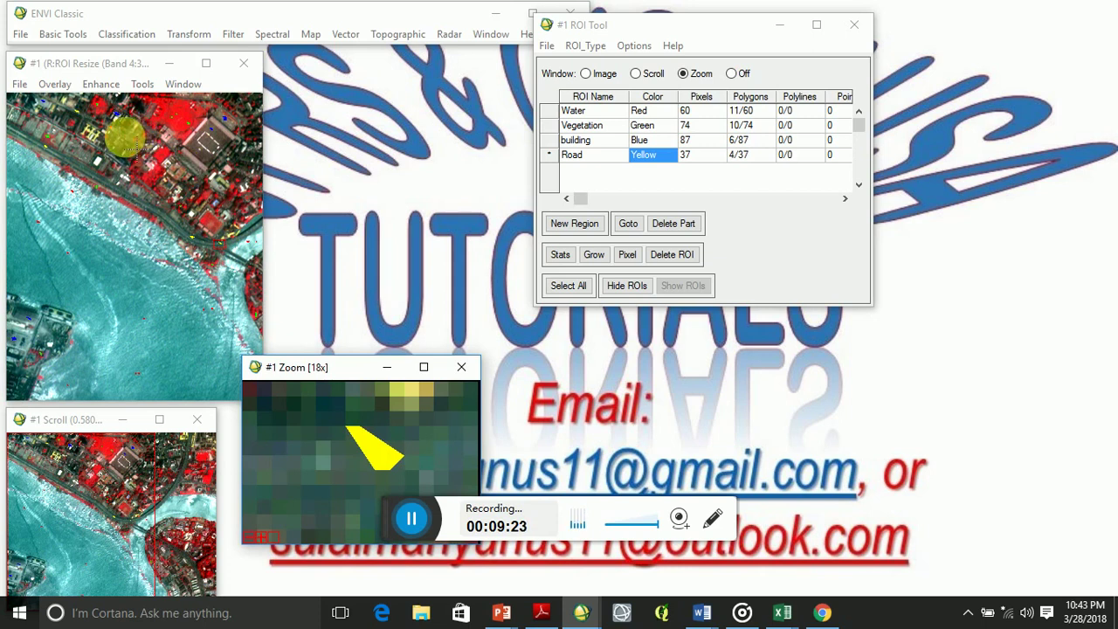
- Add an irregular Road polygon of about 12 pixels on the inland road west of the large rectangular building
click(125, 136)
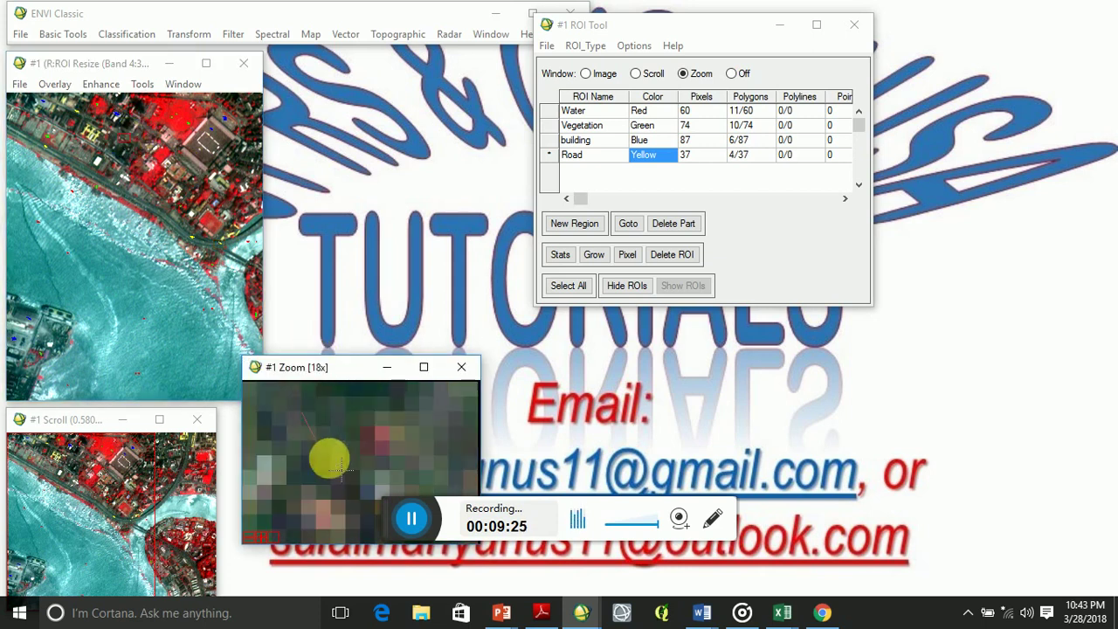
click(336, 469)
click(360, 433)
click(347, 417)
click(346, 397)
click(301, 398)
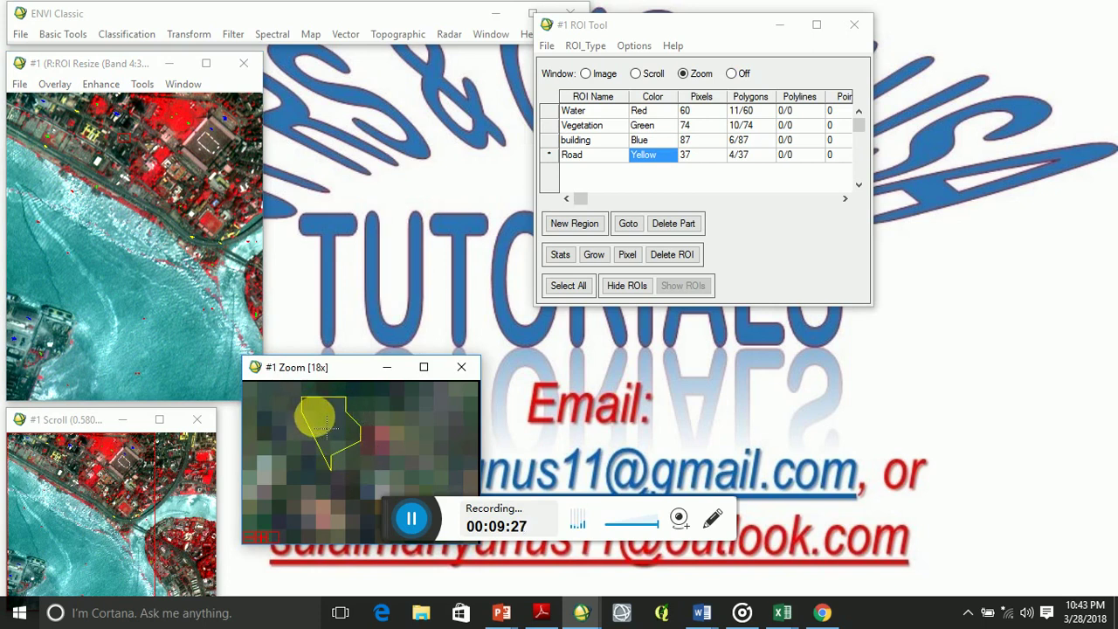
right_click(336, 429)
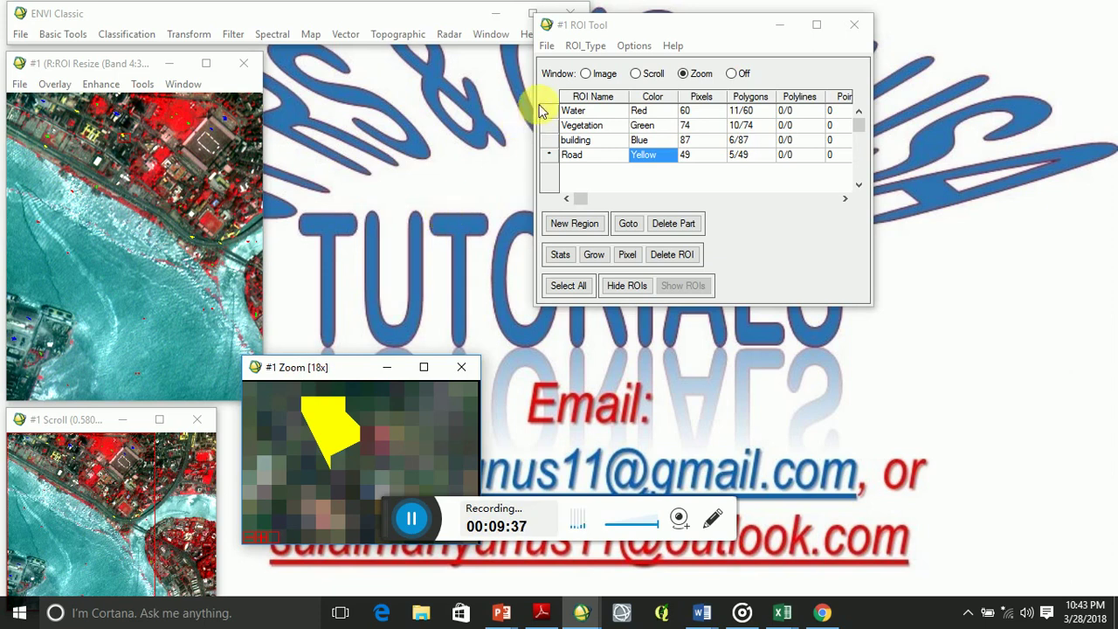
- Start saving the ROIs to a file and include all four regions: Water, Vegetation, building and Road
click(547, 45)
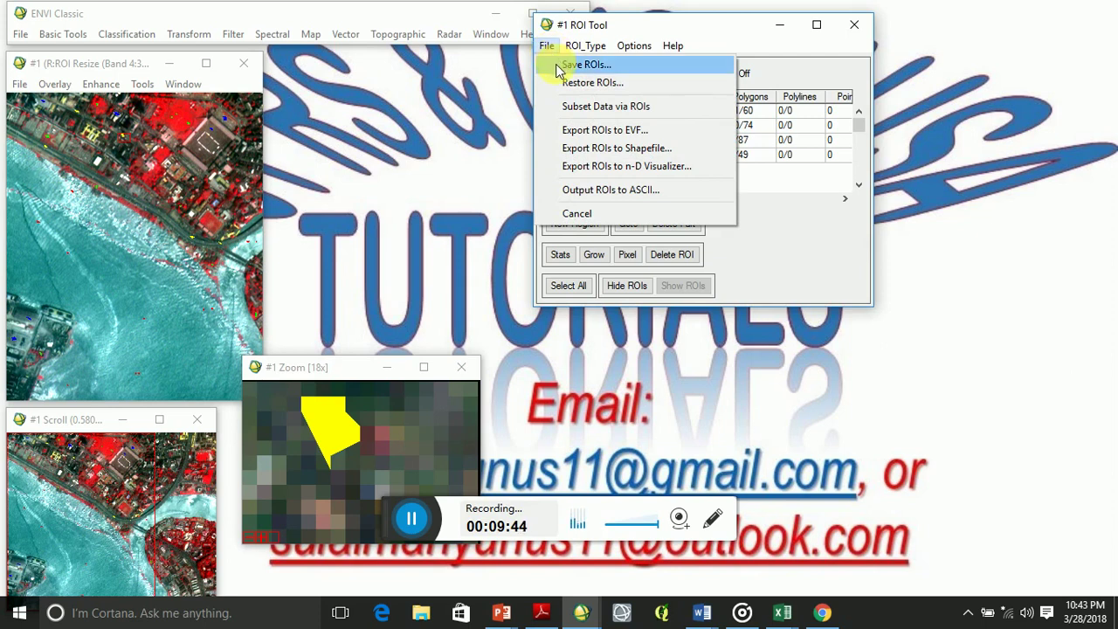
click(561, 66)
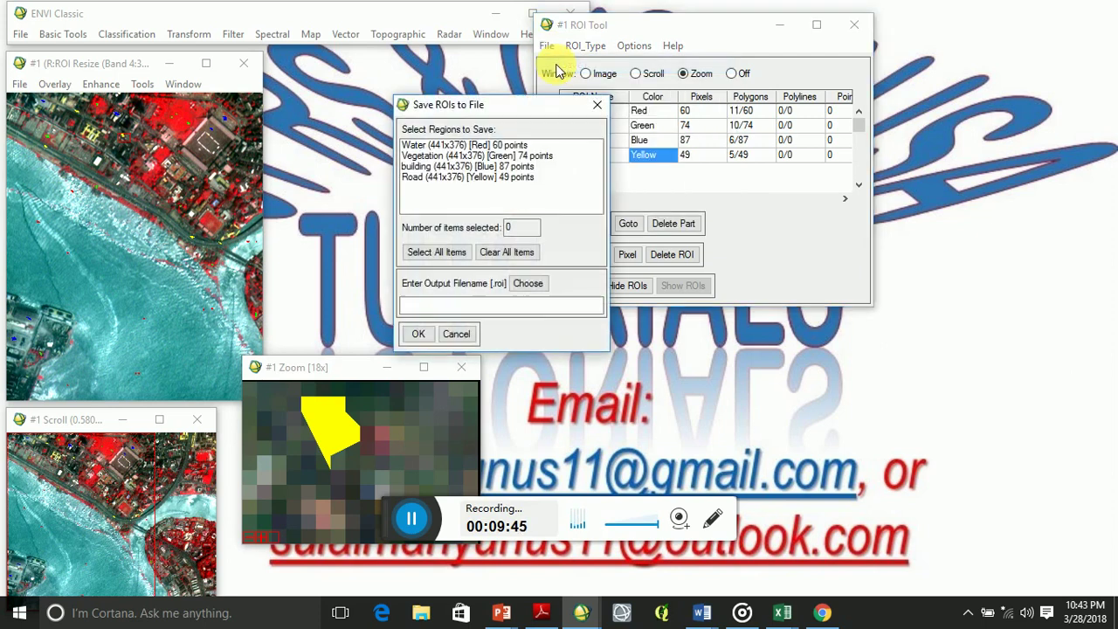
click(453, 253)
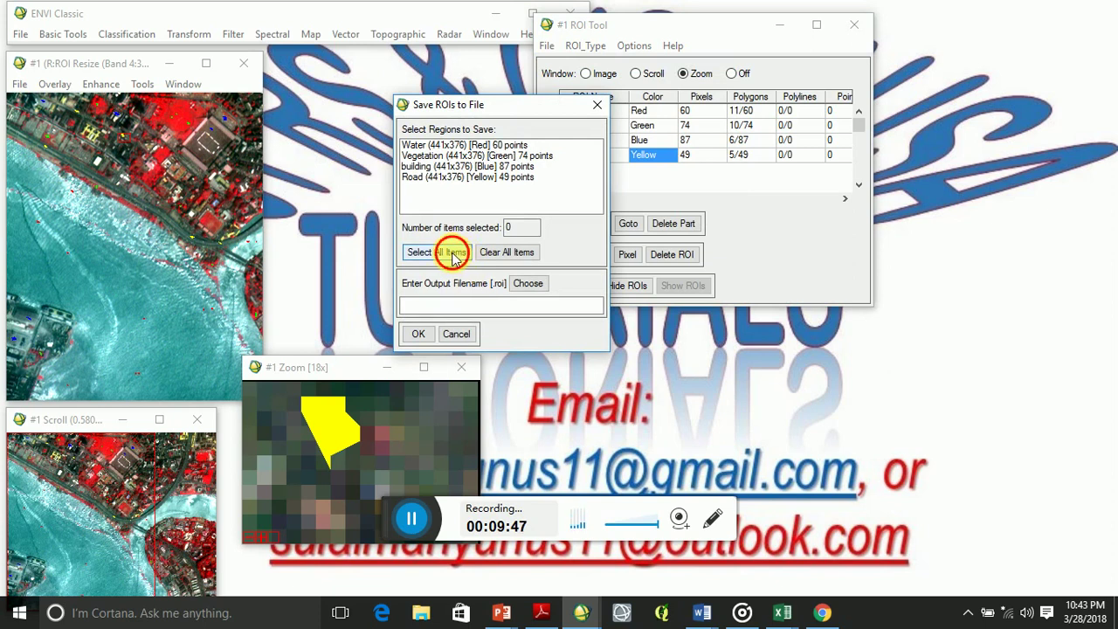
- Save the selected regions to an ROI file named samples in E:\HAUSA_TUTORIALS_MAIN\ROIs\11
click(527, 286)
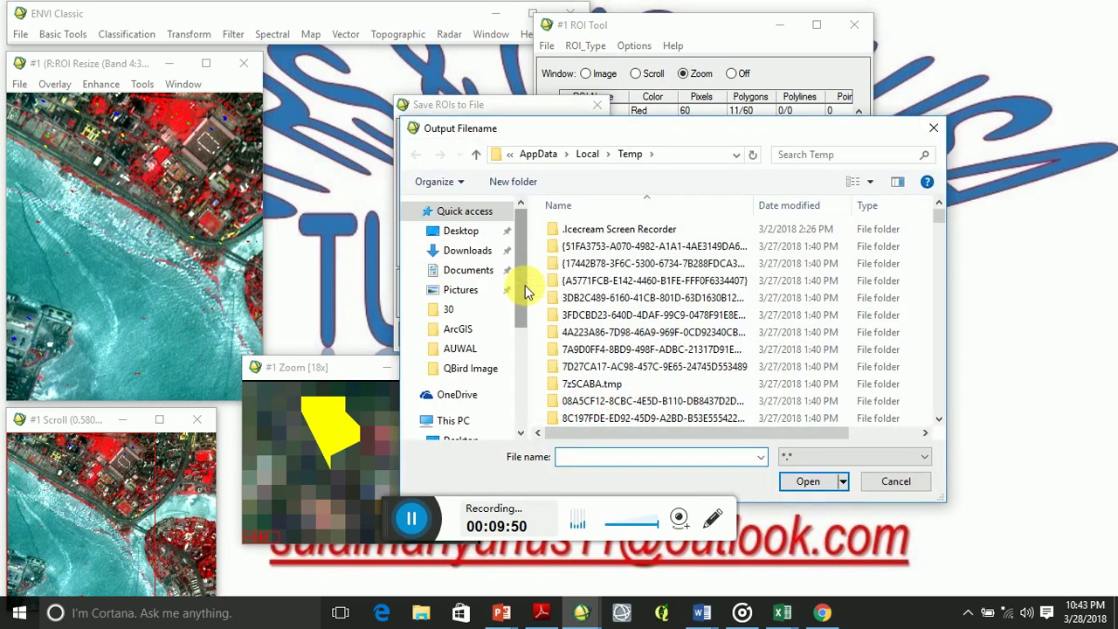
scroll(516, 432, down, 3)
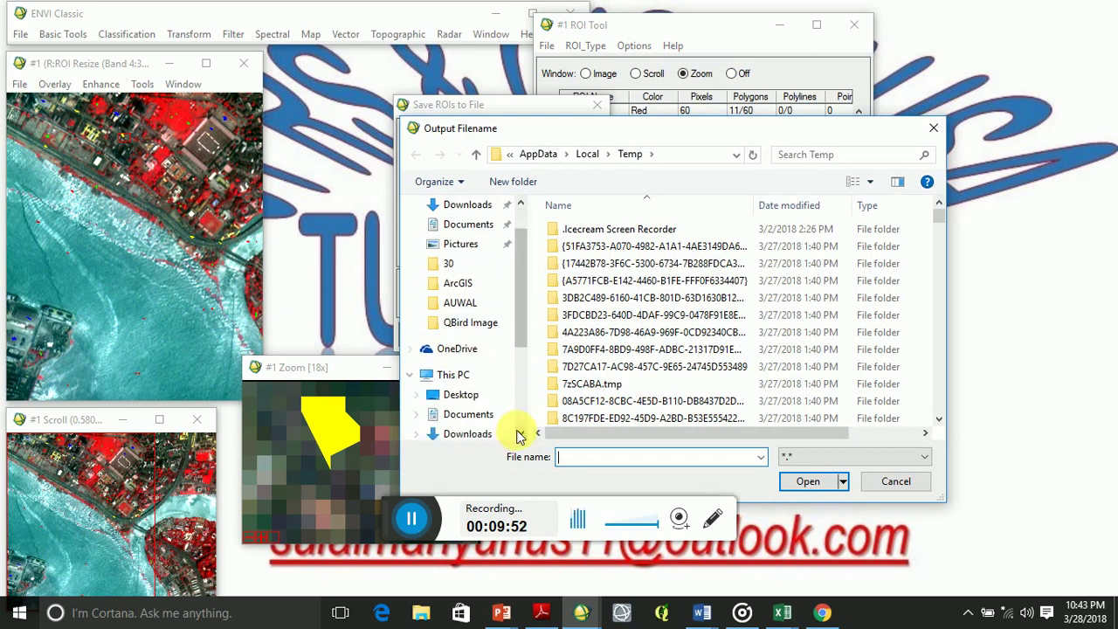
click(495, 433)
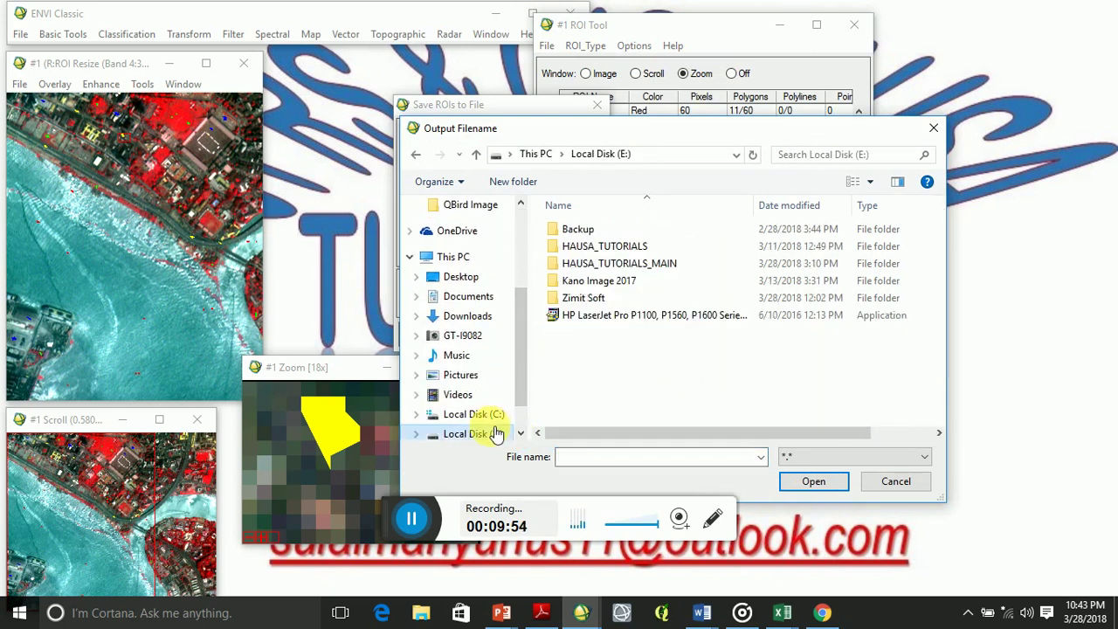
double_click(601, 262)
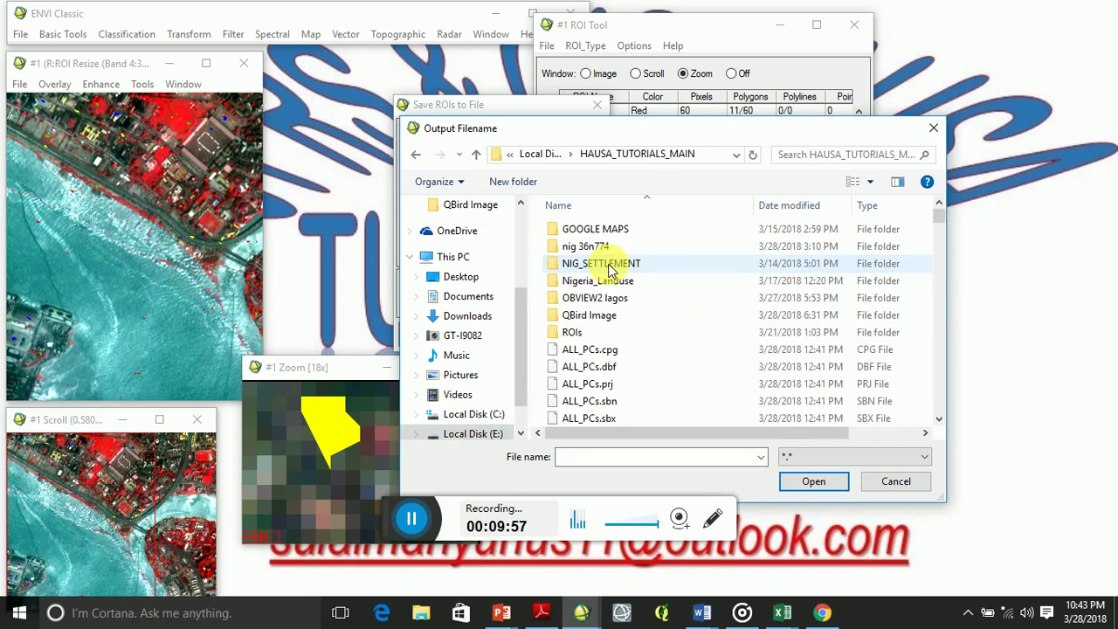
double_click(610, 333)
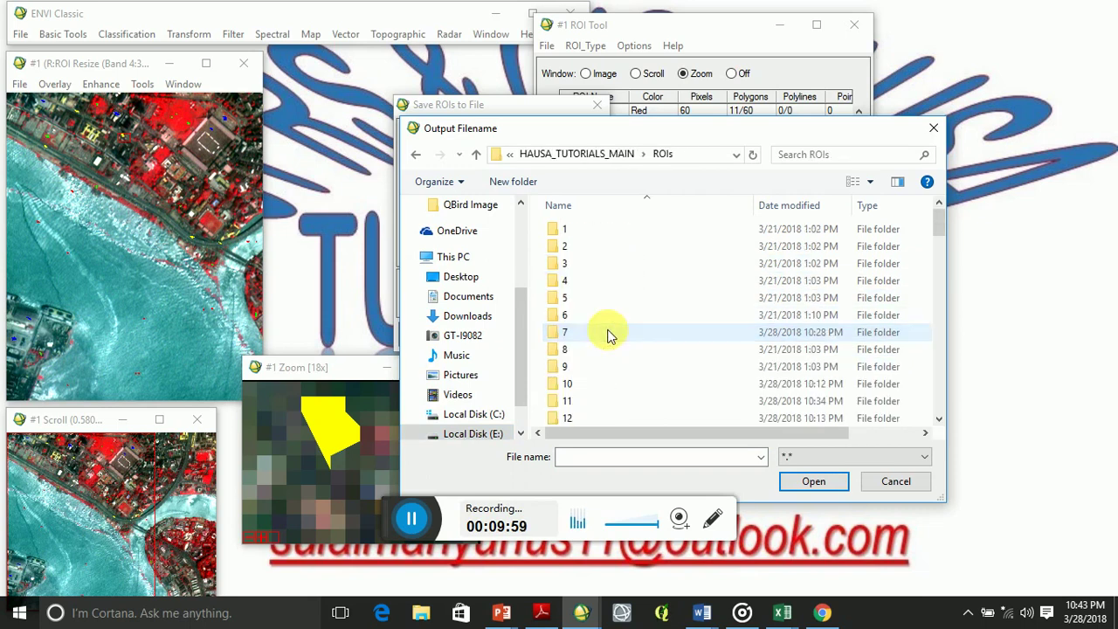
double_click(580, 401)
click(593, 457)
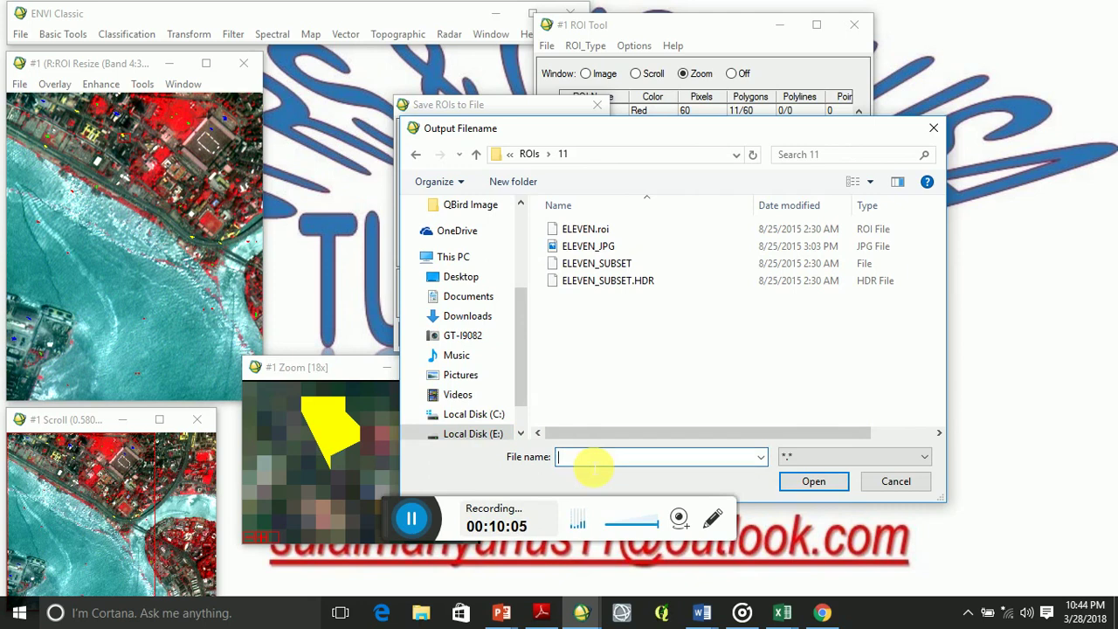
text(samples)
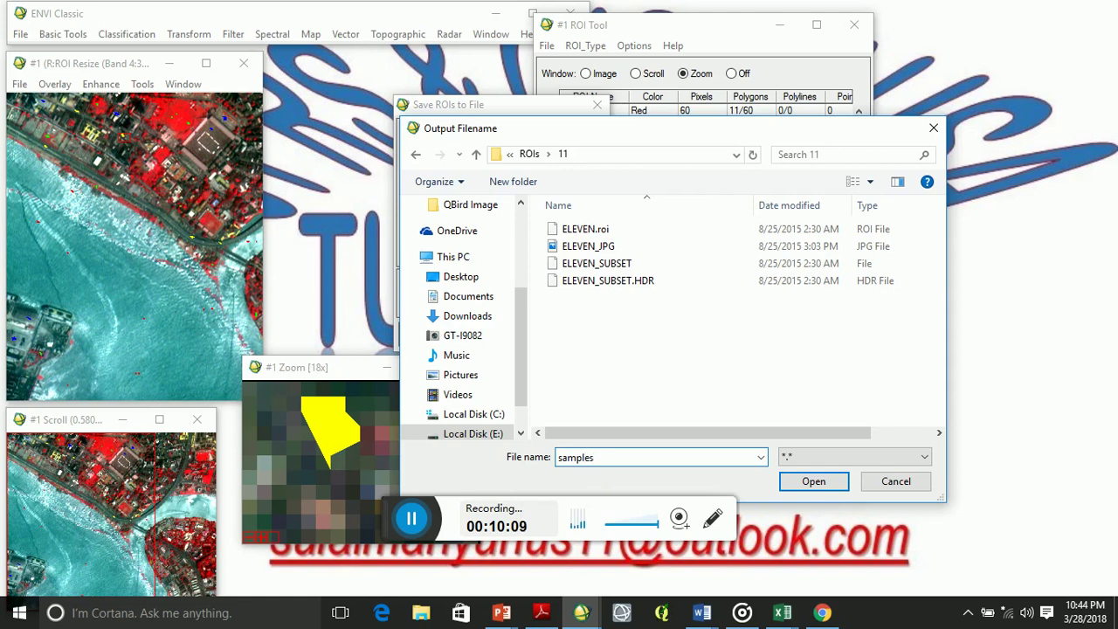
click(795, 486)
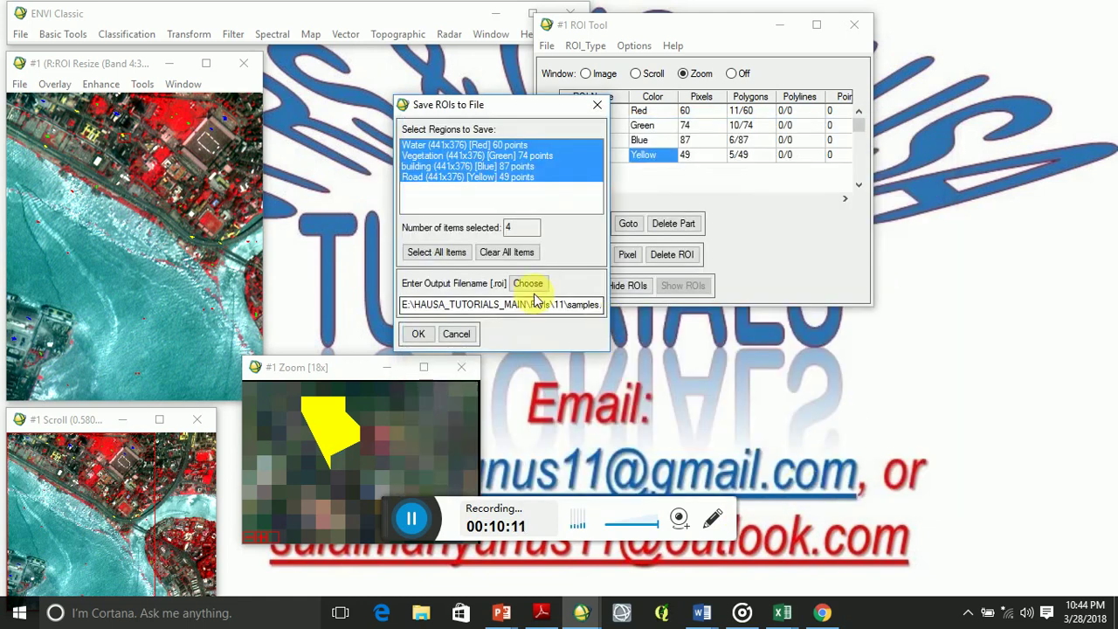
click(421, 336)
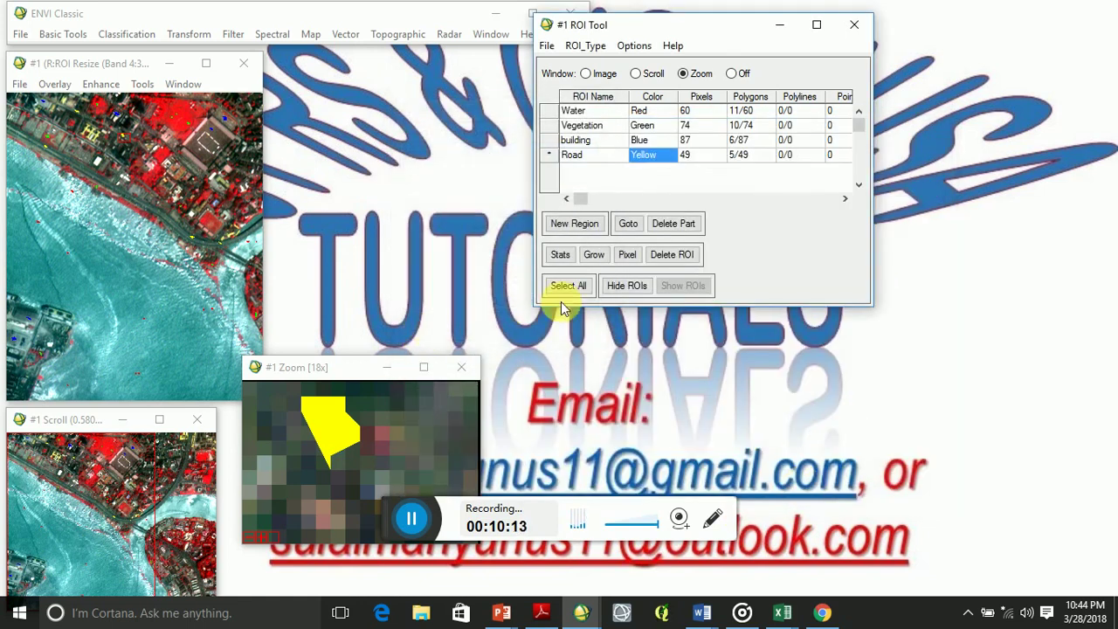
click(548, 46)
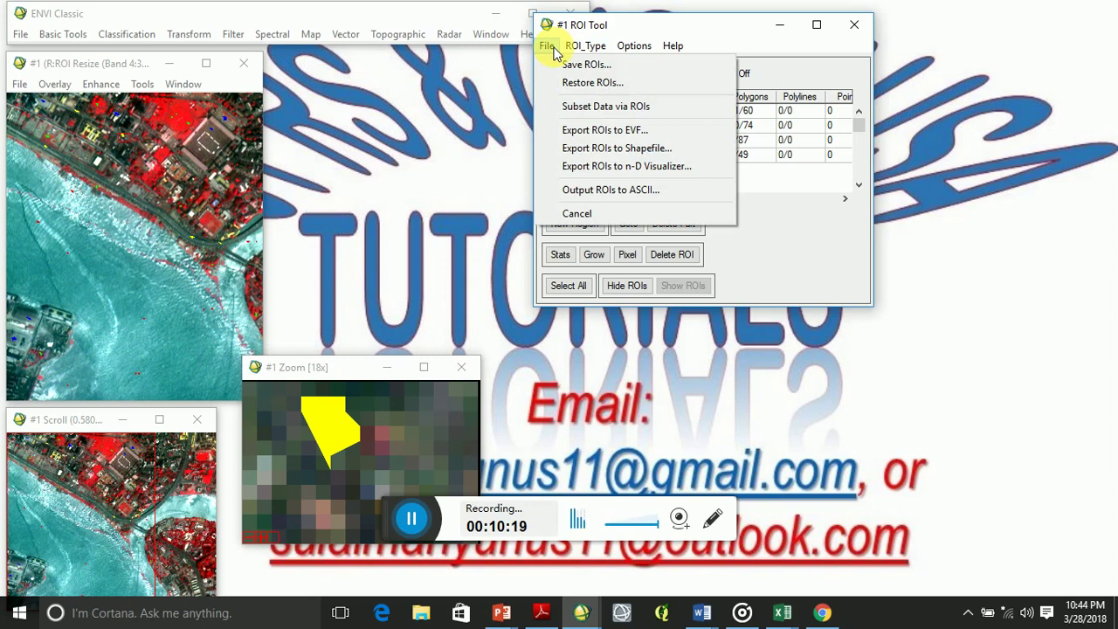
click(686, 30)
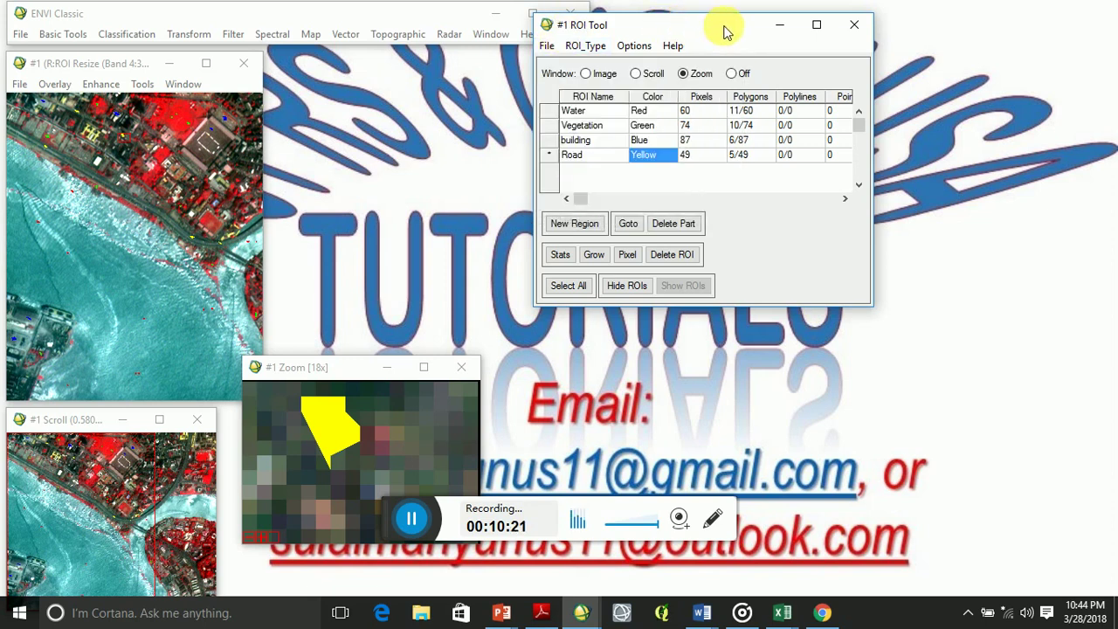
- Start a supervised Maximum Likelihood classification of ELEVEN_SUBSET and select all four regions as its classes
click(123, 33)
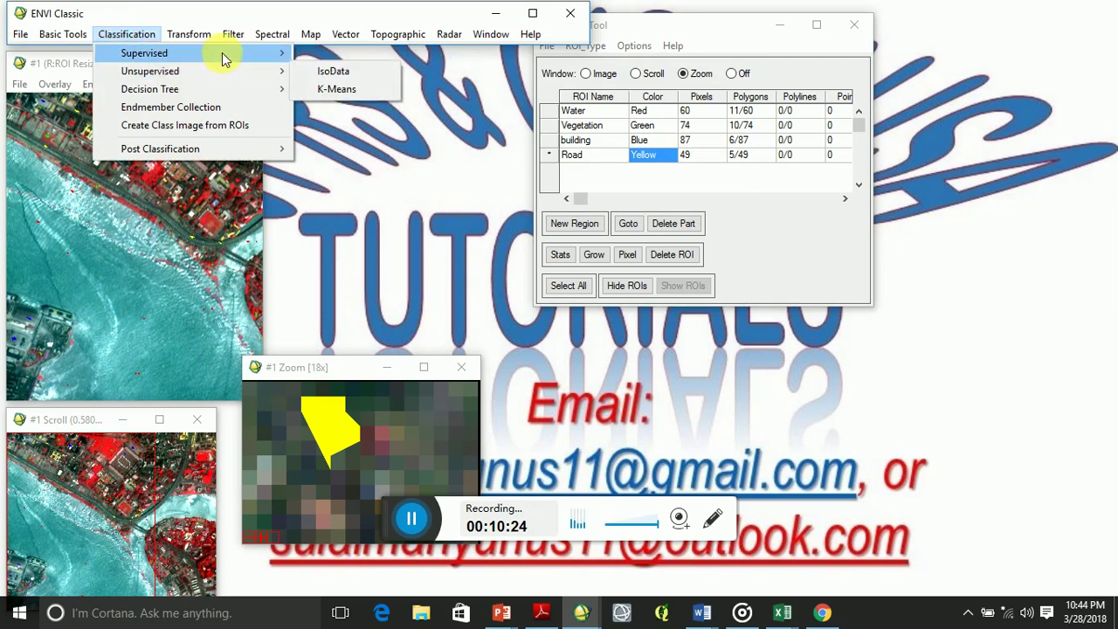
mouse_move(235, 52)
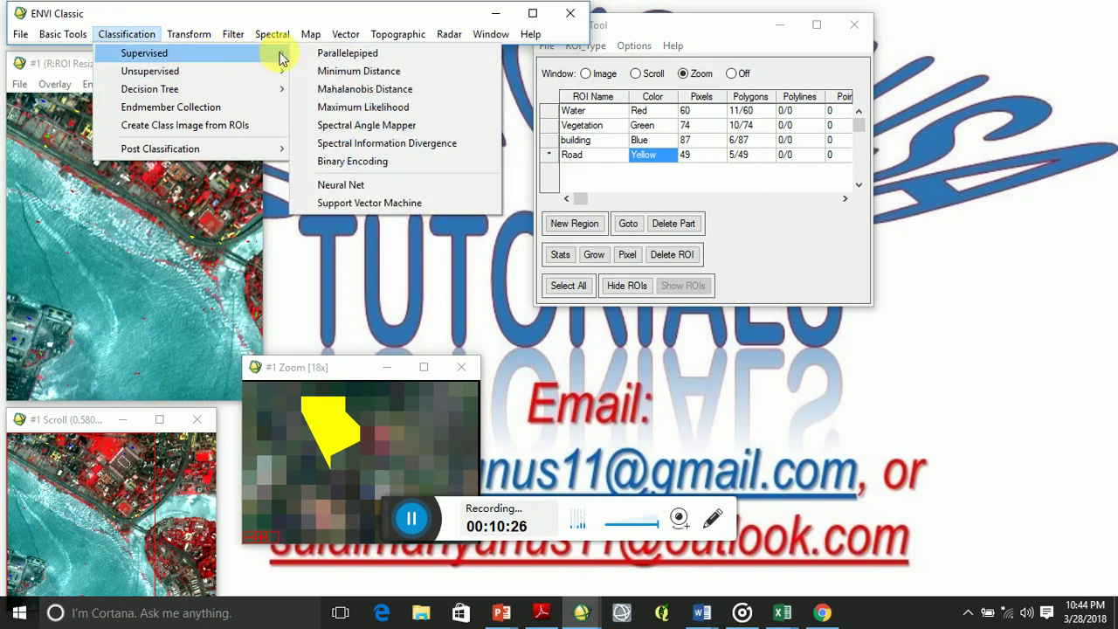
click(334, 107)
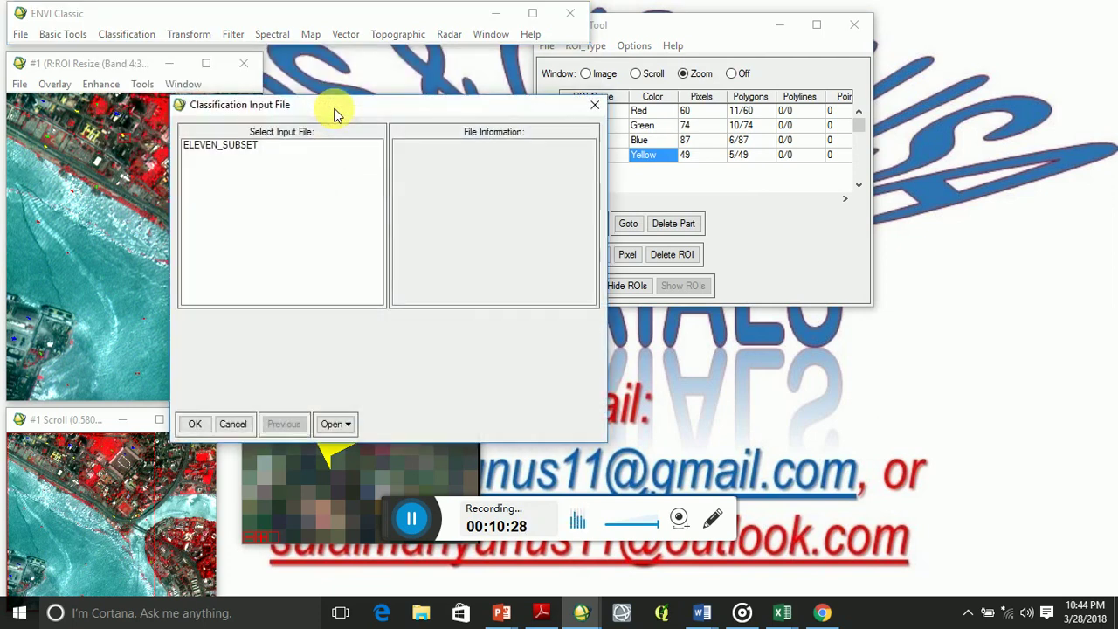
click(245, 153)
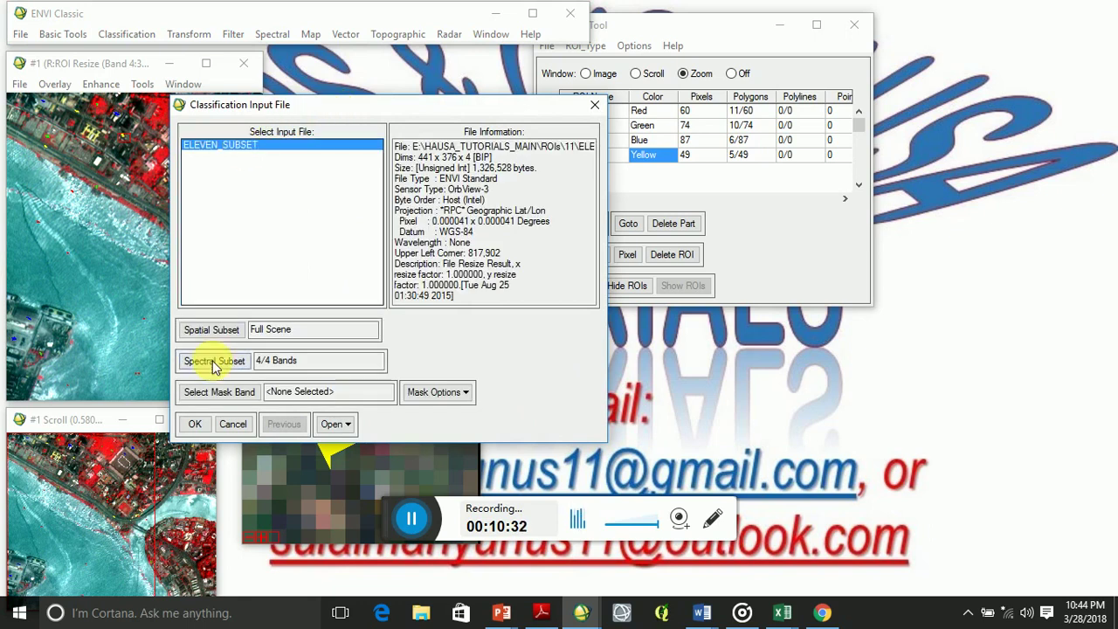
click(195, 424)
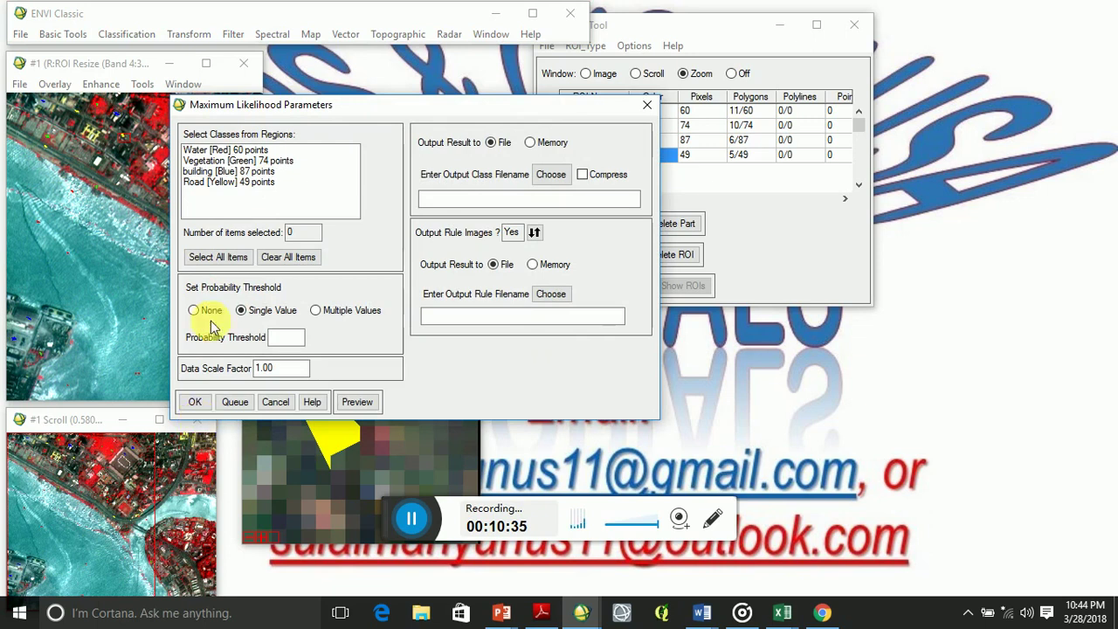
click(231, 265)
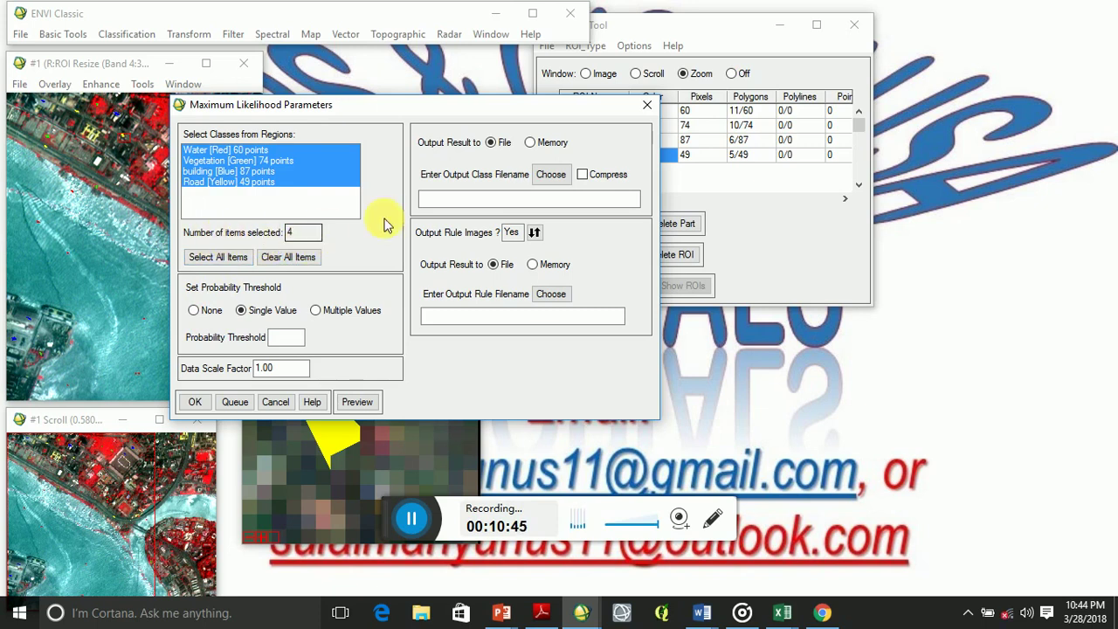
- Set the output class file to a file named classes in E:\HAUSA_TUTORIALS_MAIN\ROIs\11
click(552, 175)
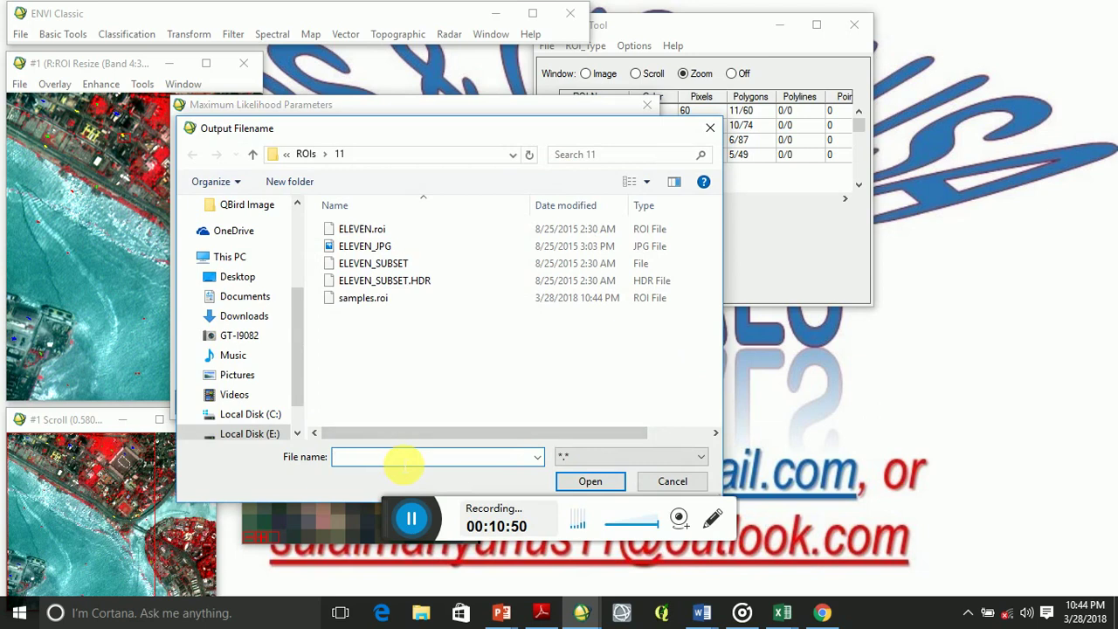
text(s)
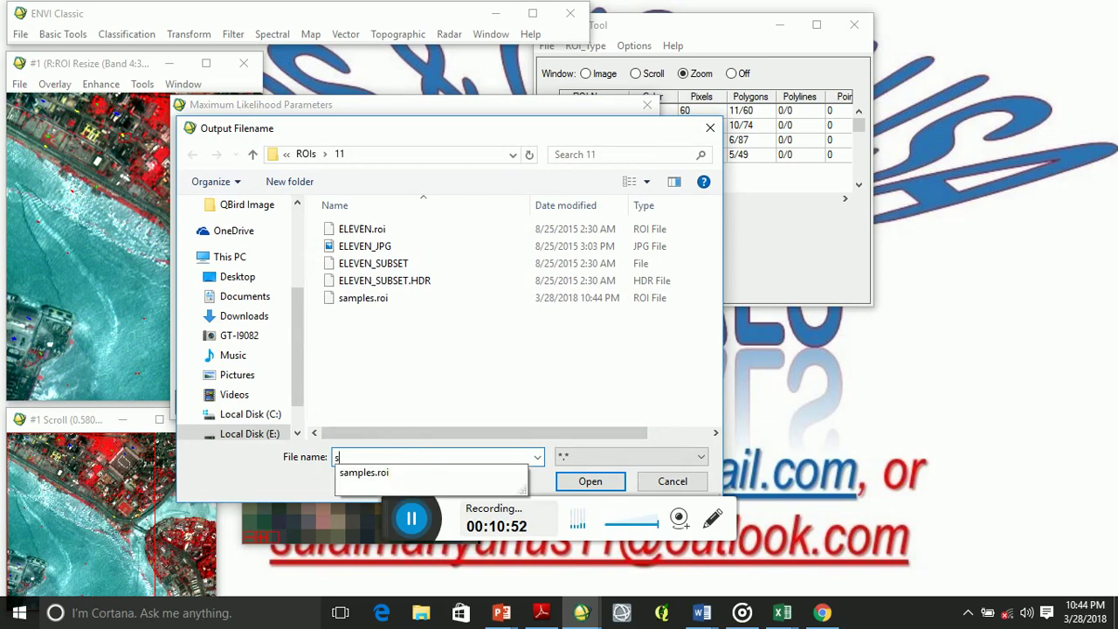
text(alas)
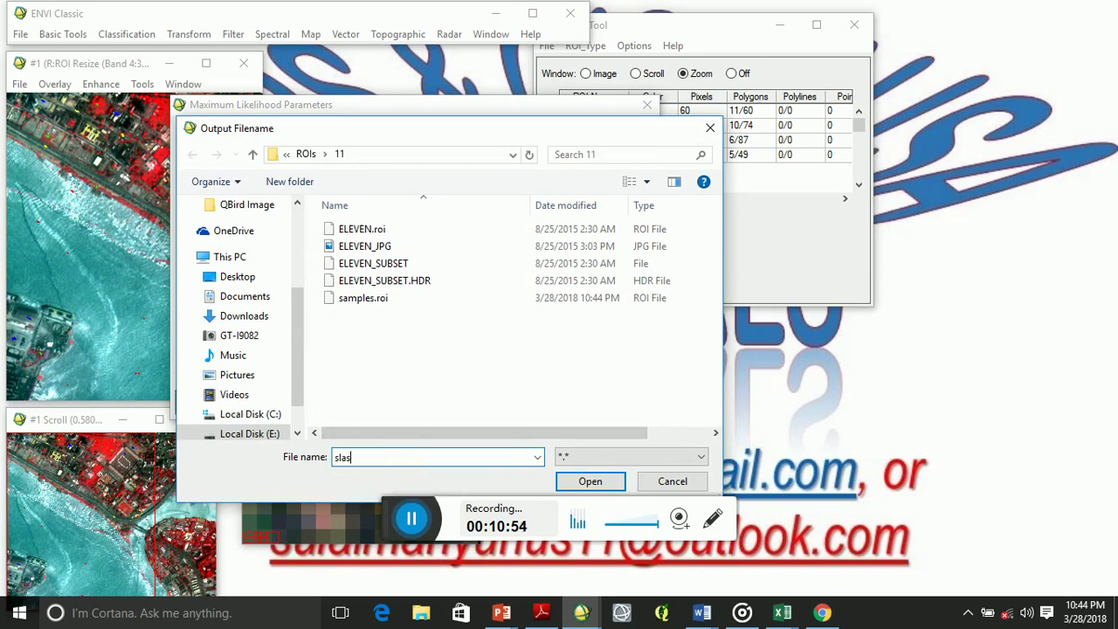
text(a)
key(BackSpace)
key(BackSpace)
key(BackSpace)
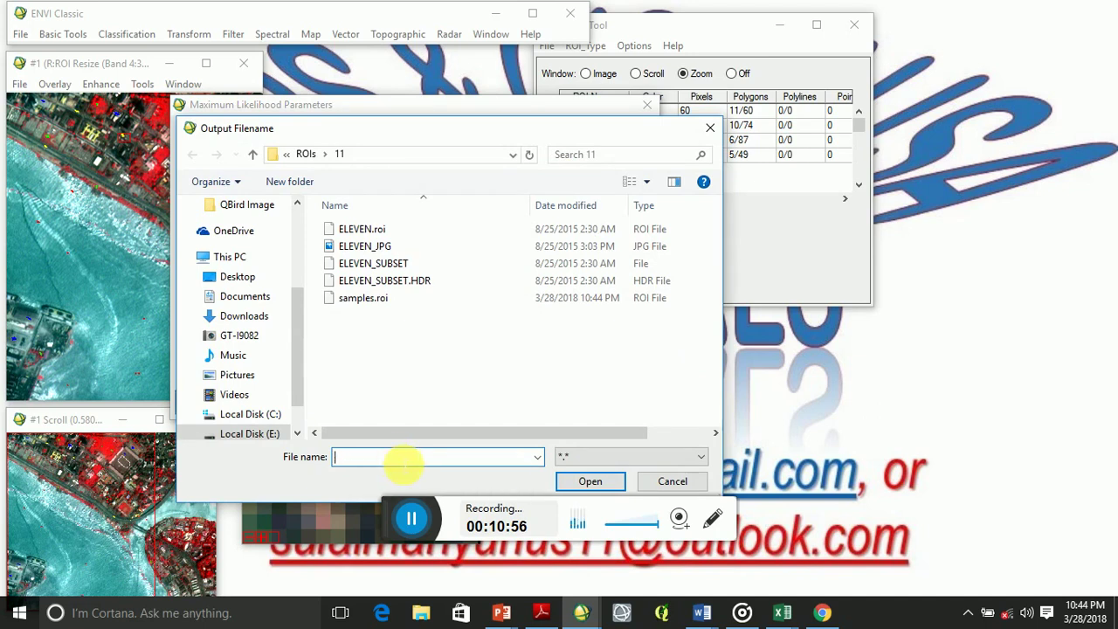
text(cc)
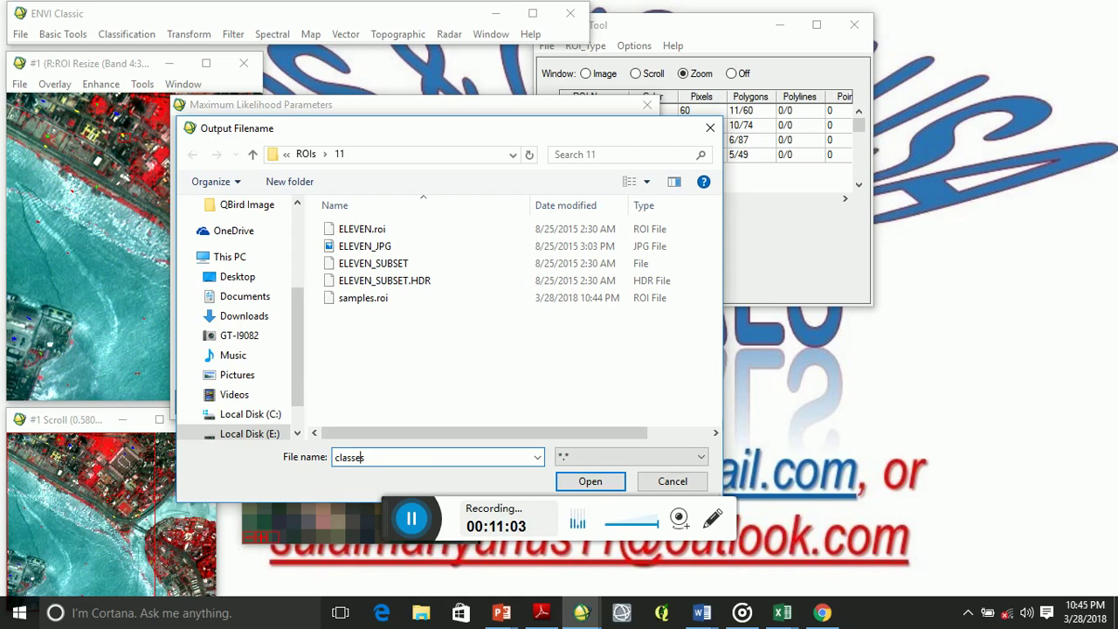
click(581, 480)
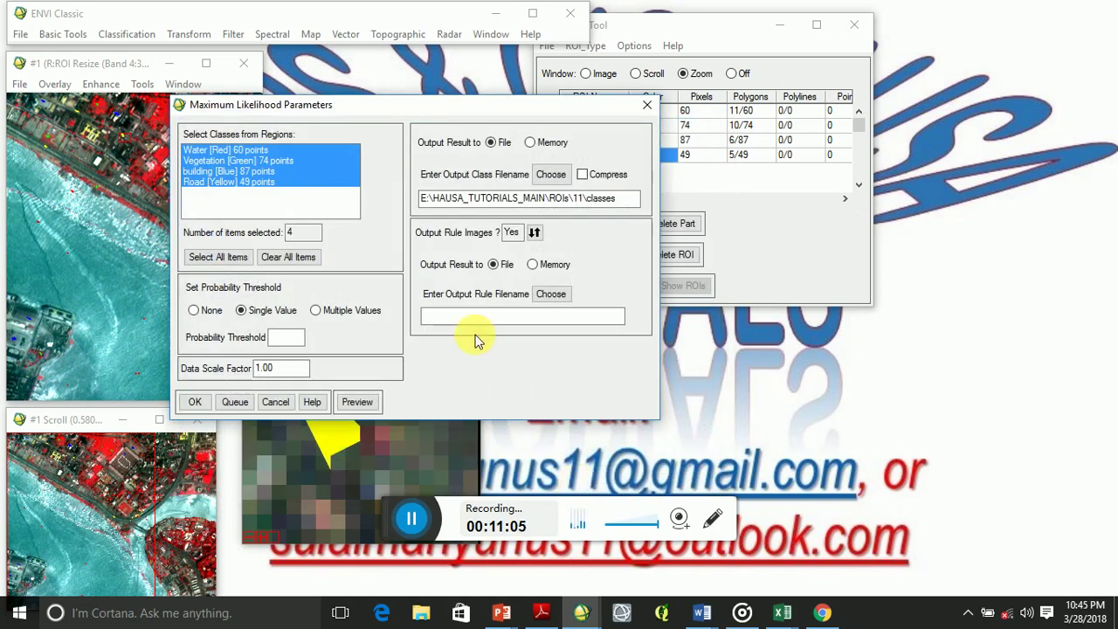
- Set the output rule file to sup in the same folder and run the Maximum Likelihood classification
click(552, 295)
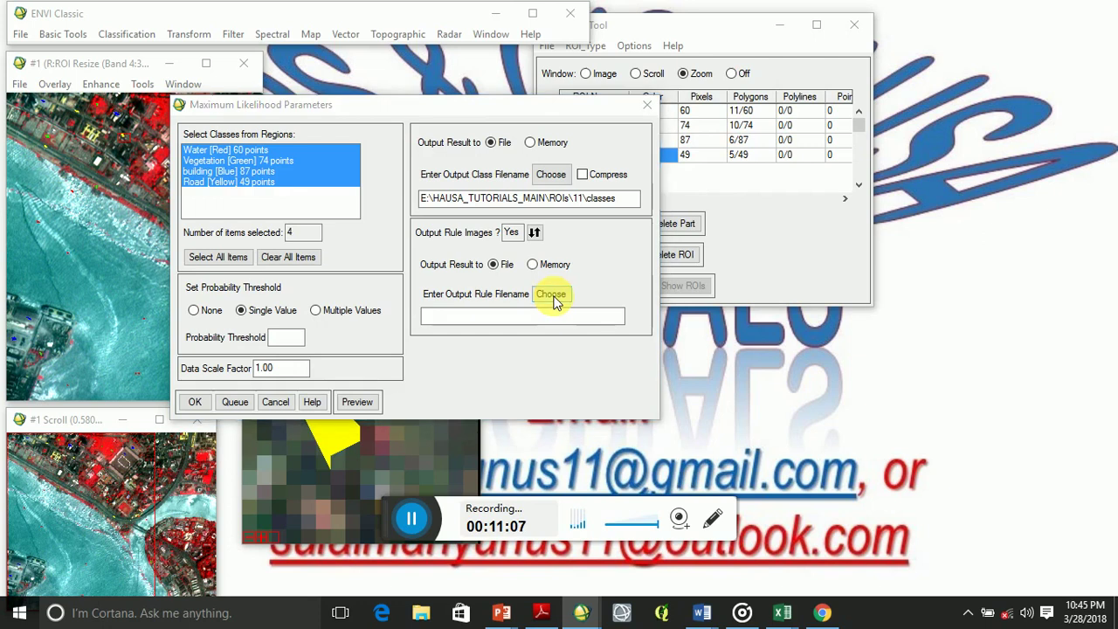
text(sup)
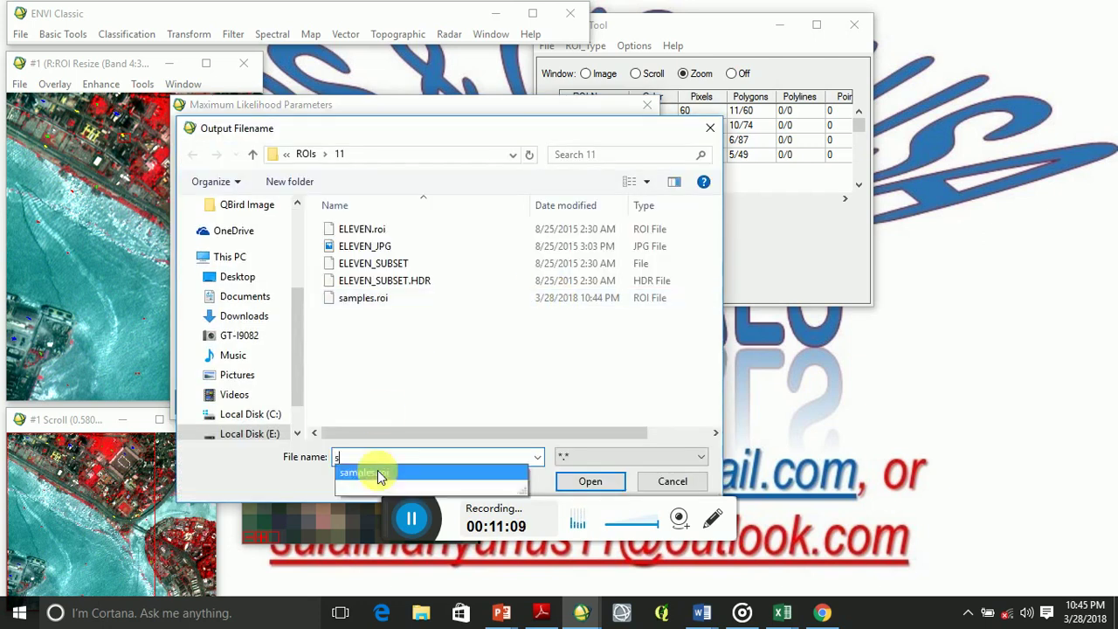
click(570, 482)
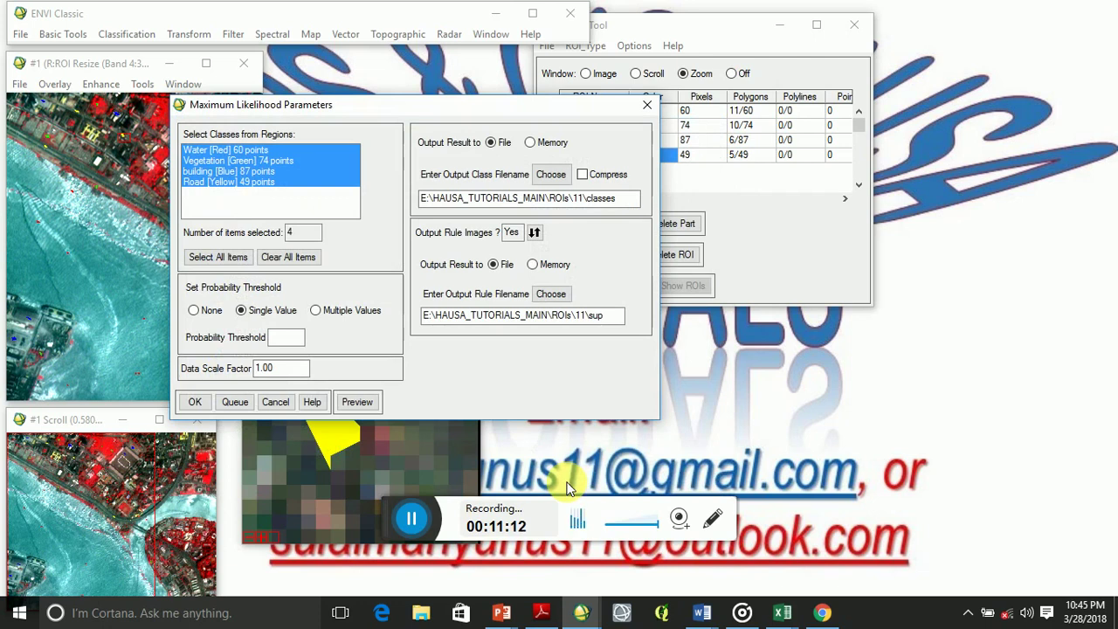
click(194, 403)
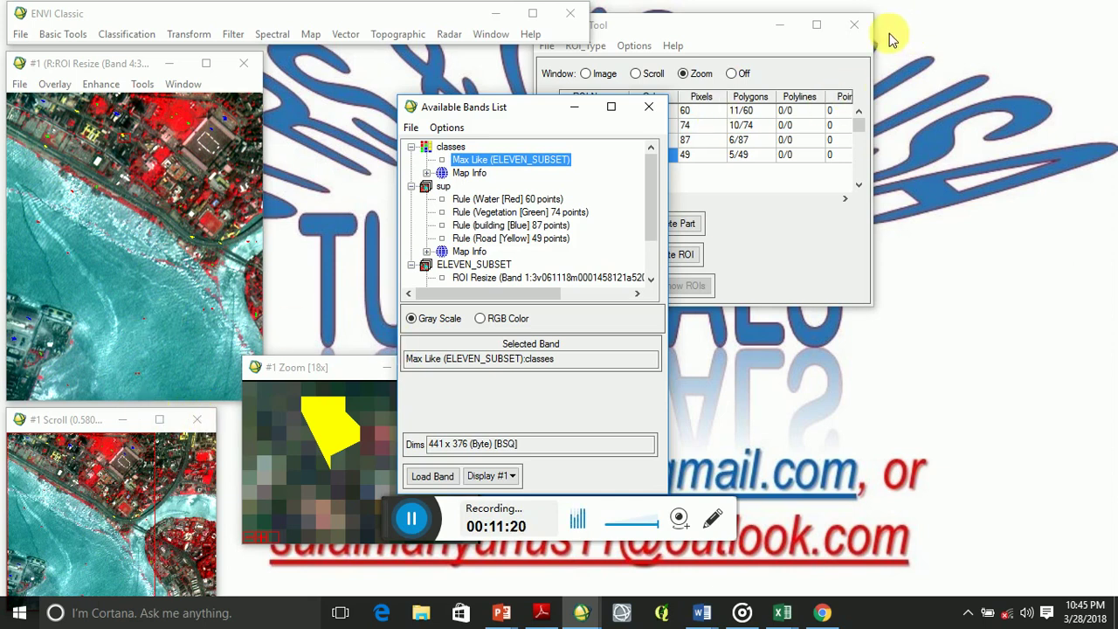
- Close the ROI Tool and load the Max Like (ELEVEN_SUBSET) band as red, green and blue into a new display
click(855, 25)
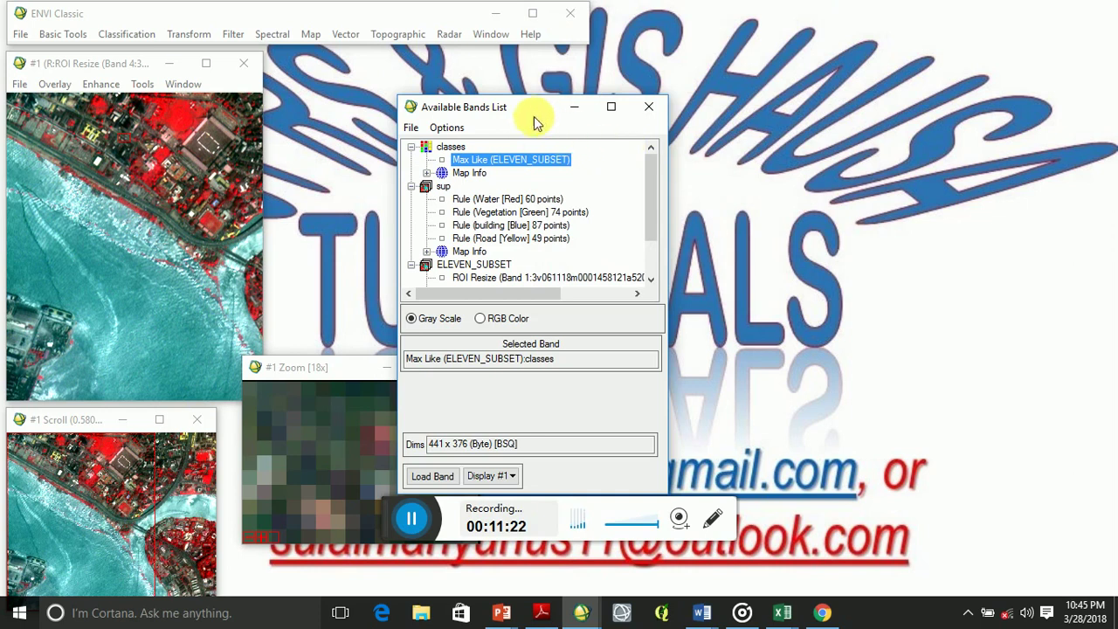
drag(536, 123, 935, 57)
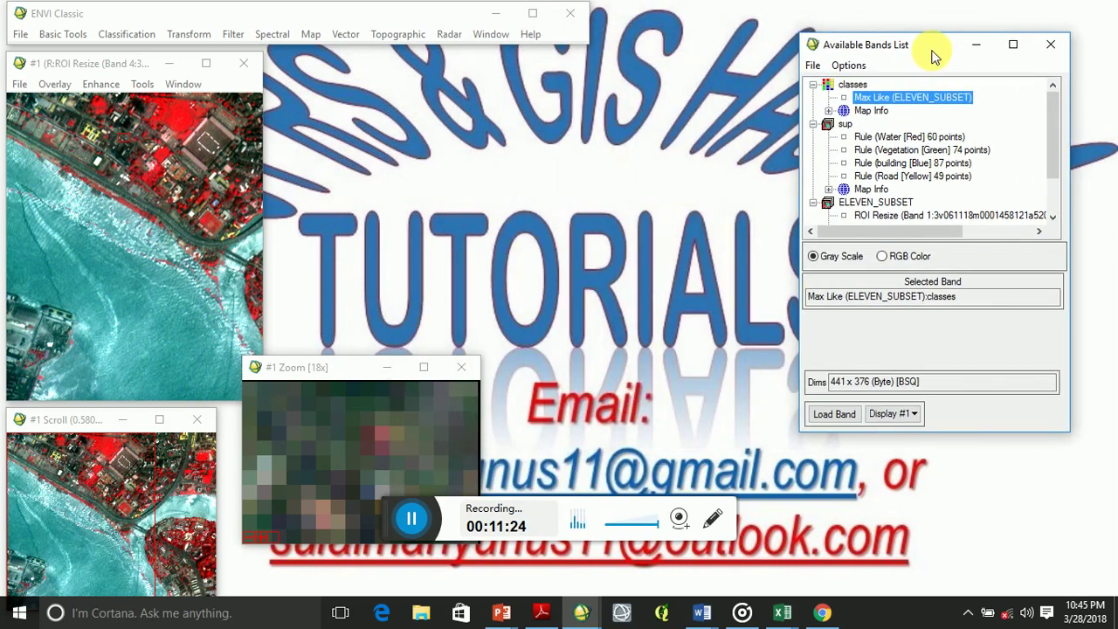
click(882, 255)
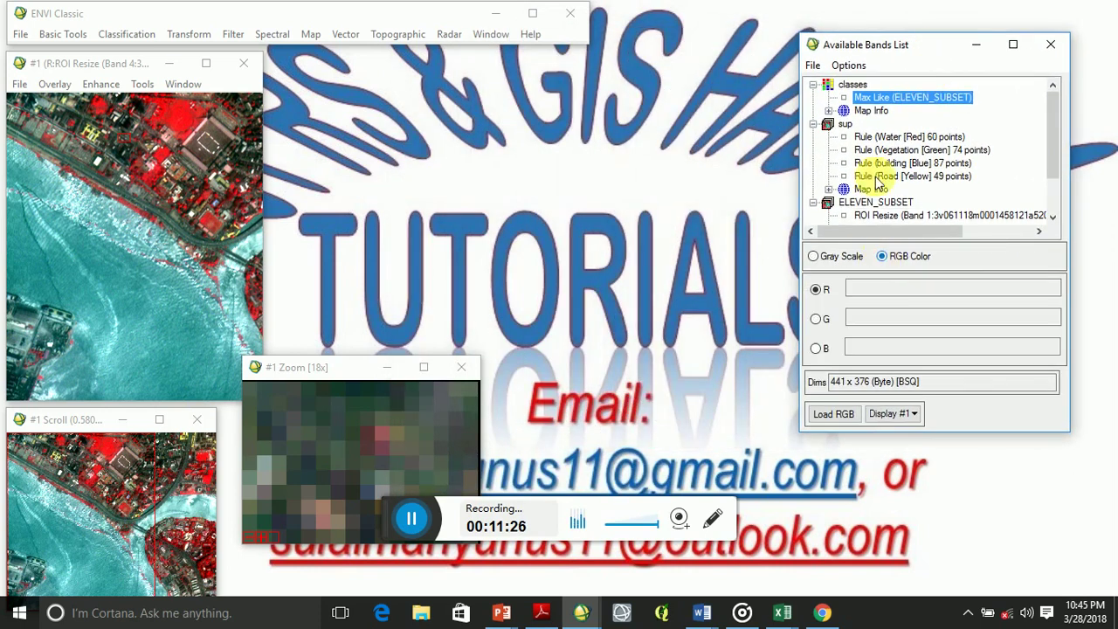
click(911, 98)
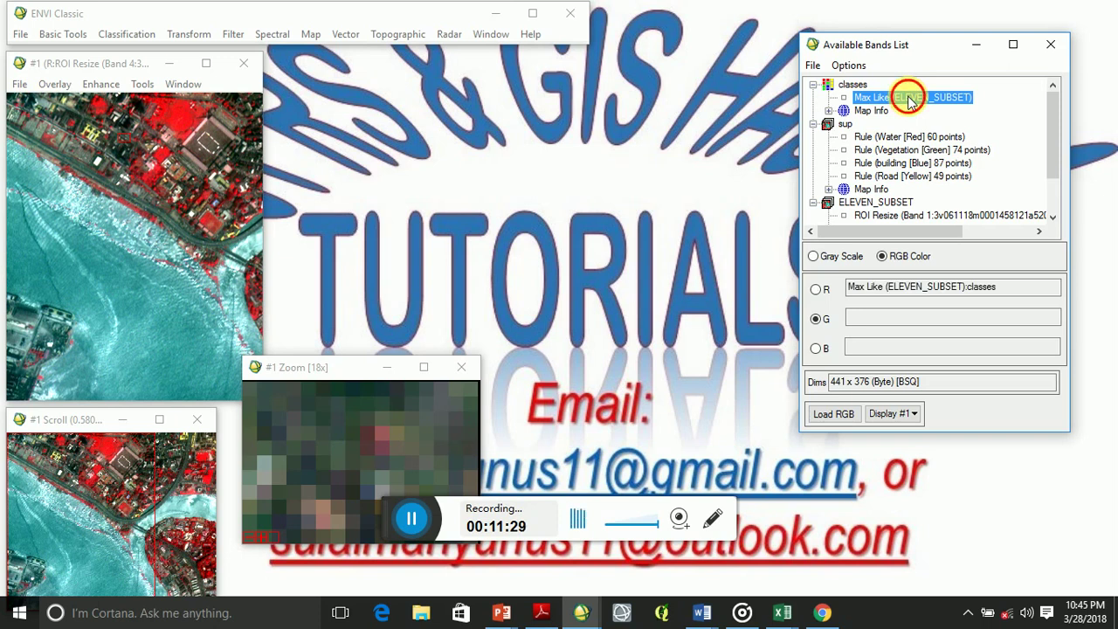
click(909, 98)
click(909, 99)
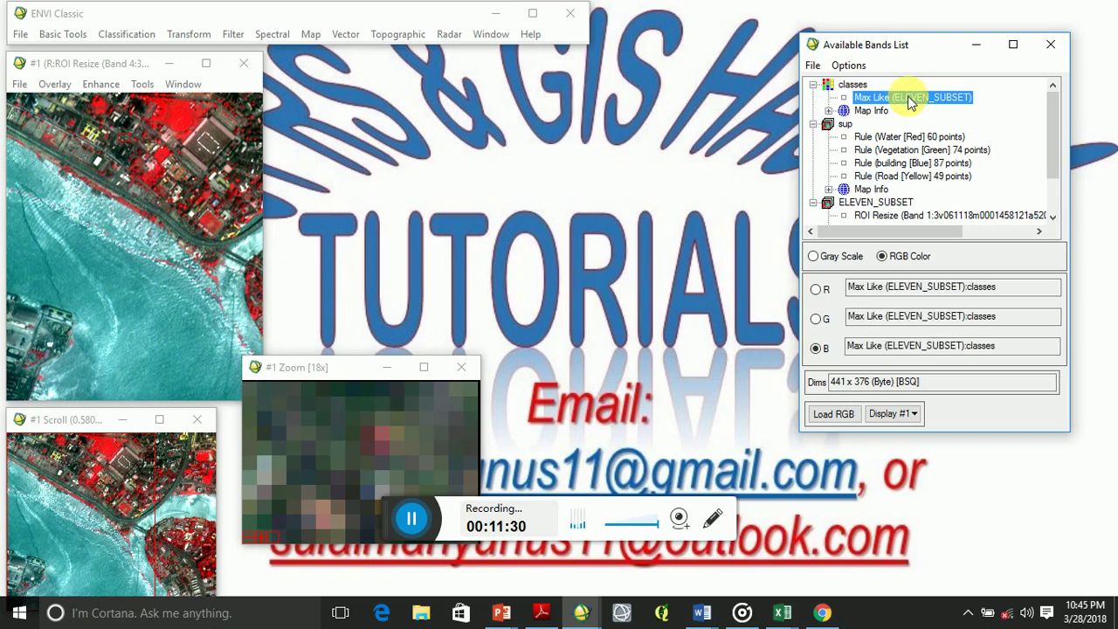
click(916, 414)
click(907, 435)
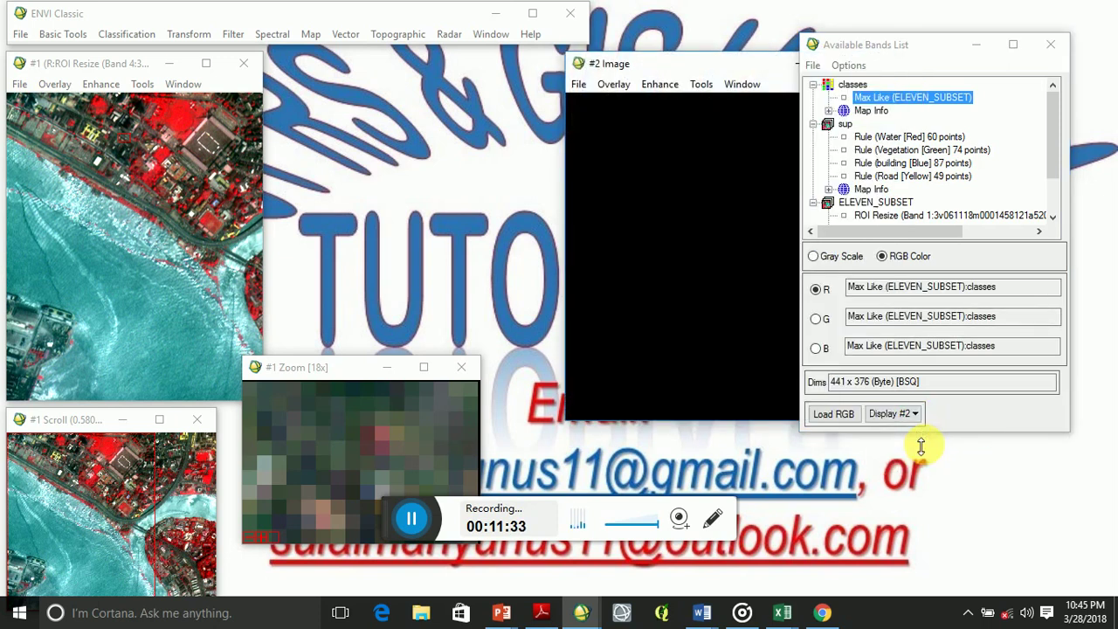
click(839, 415)
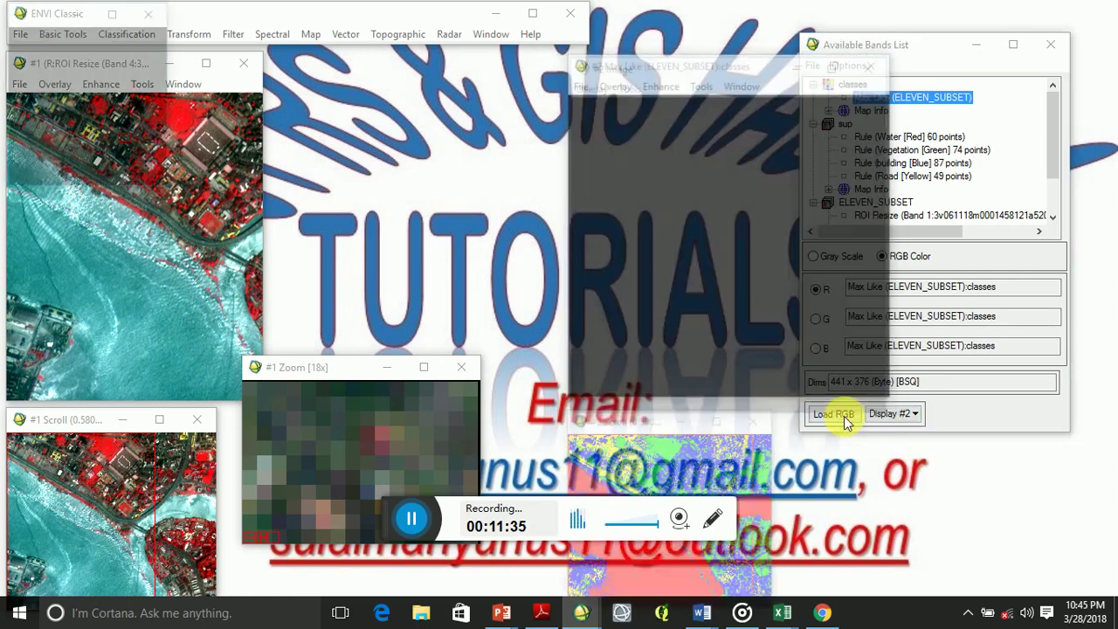
- Arrange the classified image's windows between the original image and the Available Bands List so they can be compared side by side
click(699, 54)
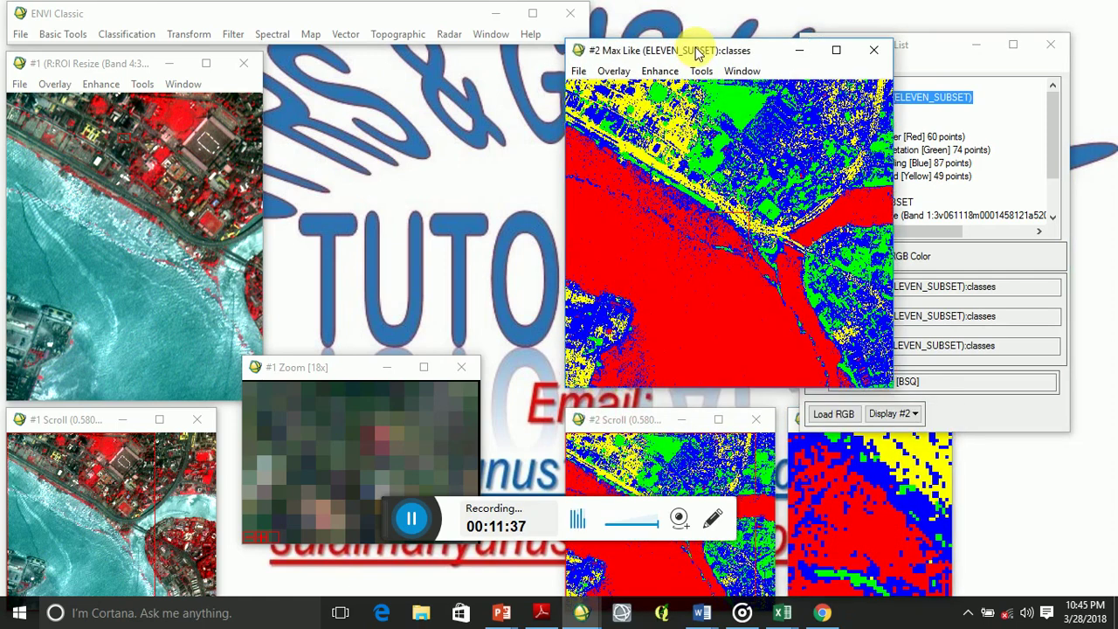
drag(699, 55, 732, 35)
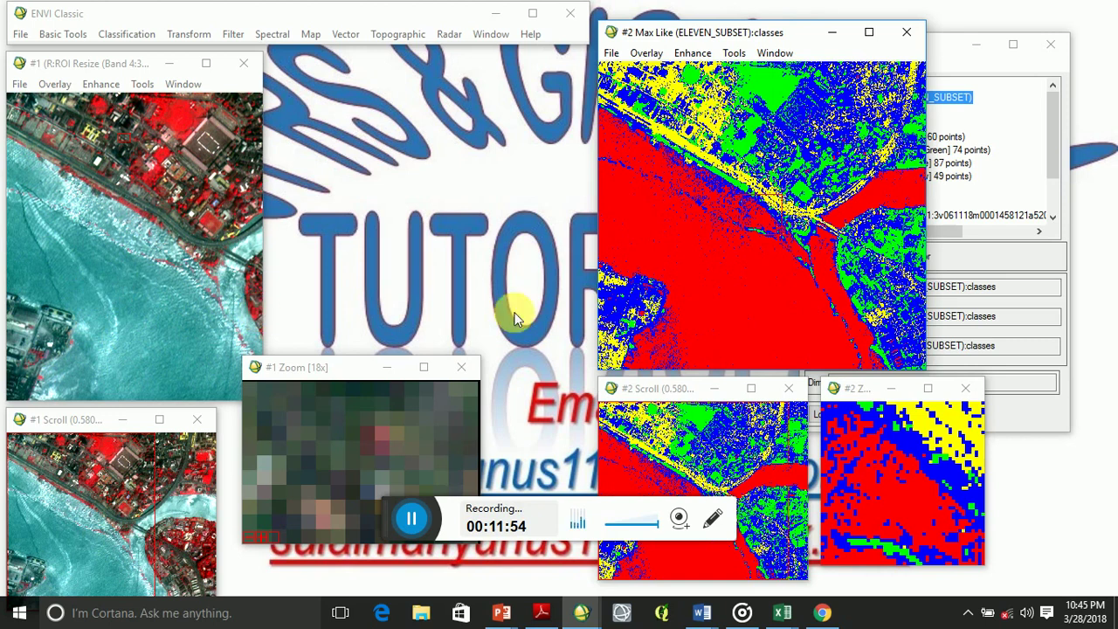
drag(690, 321, 753, 255)
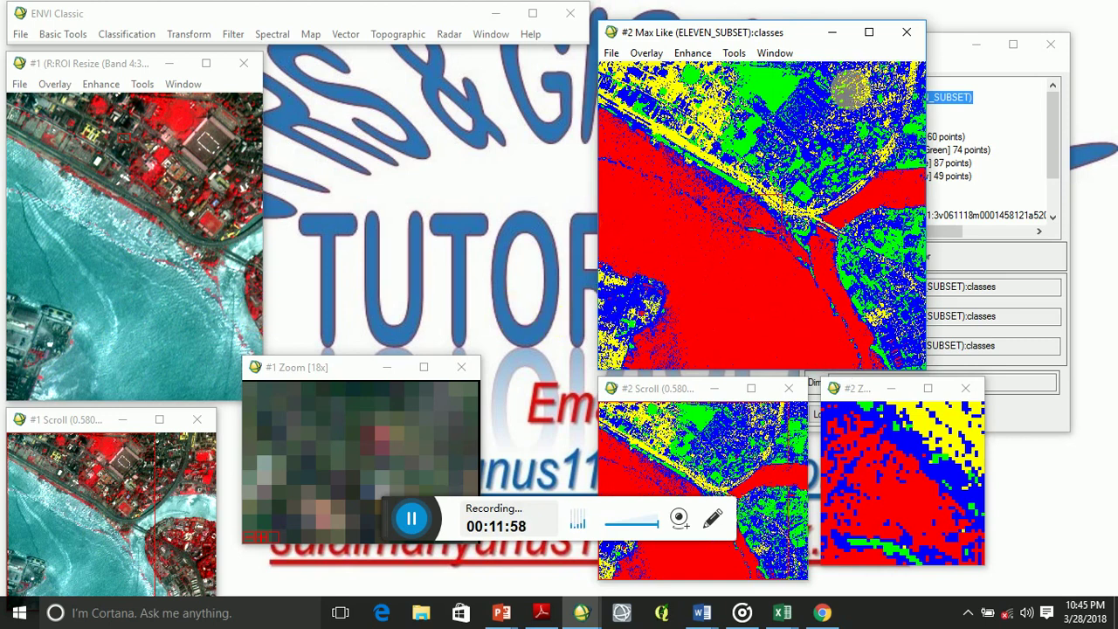
click(950, 48)
drag(948, 50, 996, 43)
drag(751, 29, 626, 30)
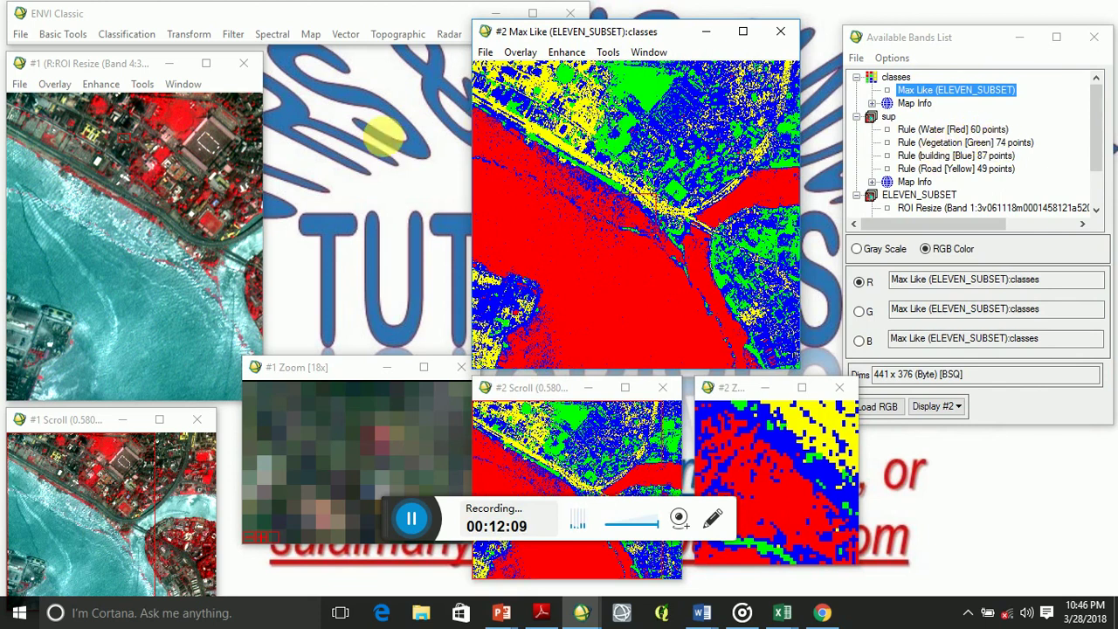
- Link Display #1 and Display #2 with dynamic overlay on and Display #2 as the link position
click(165, 123)
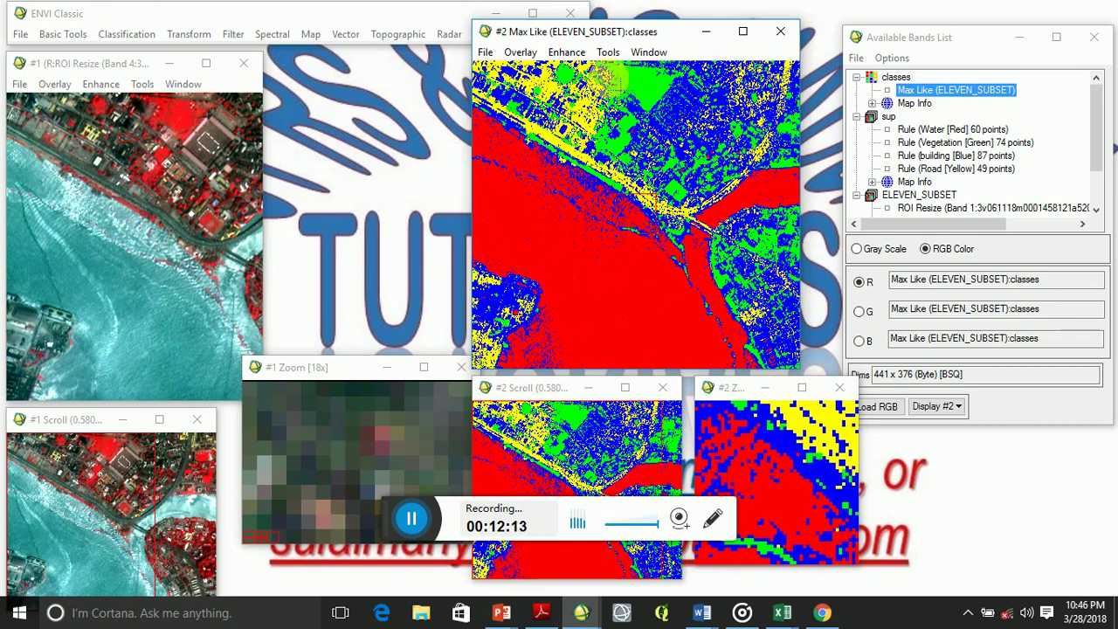
click(98, 107)
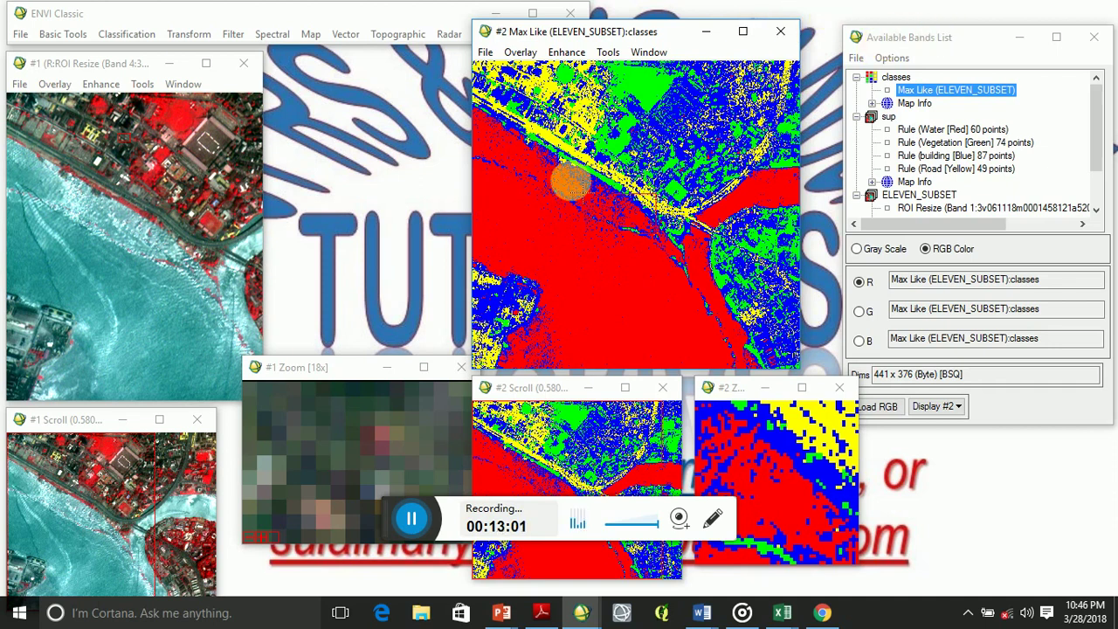
right_click(569, 181)
click(581, 187)
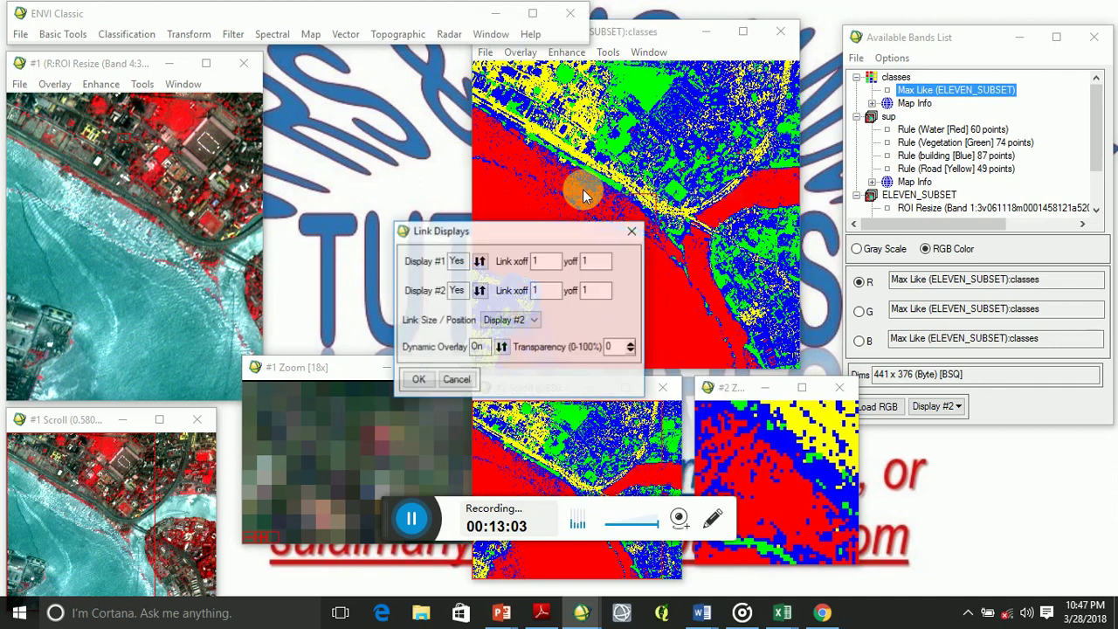
click(417, 381)
- Compare the original image with the classified image by flashing the dynamic overlay over the water and shoreline areas
click(175, 313)
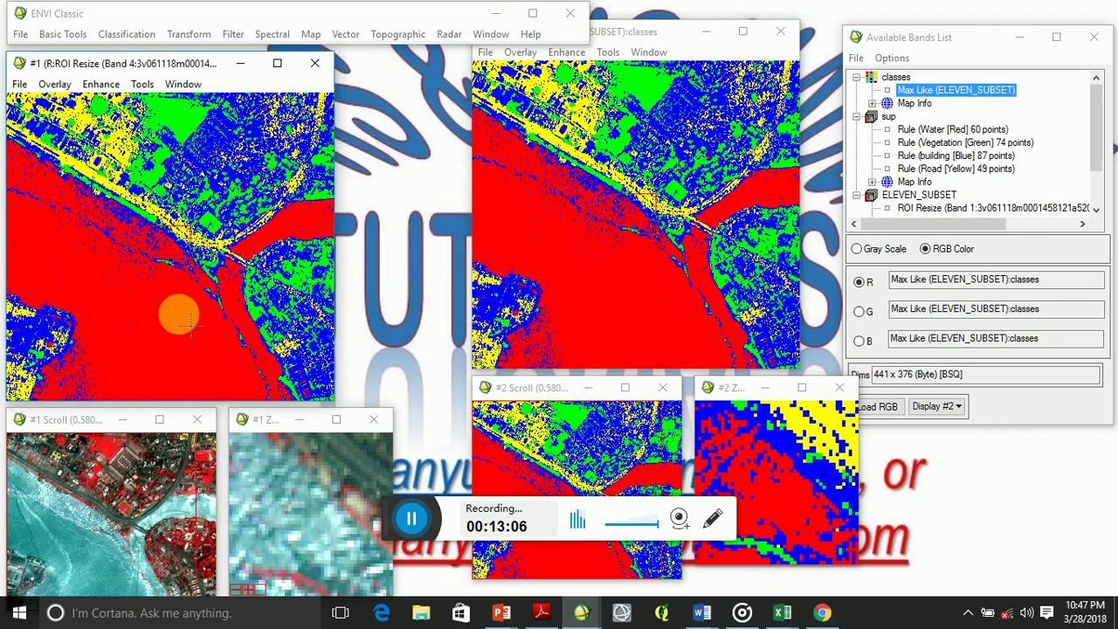
click(176, 313)
click(176, 312)
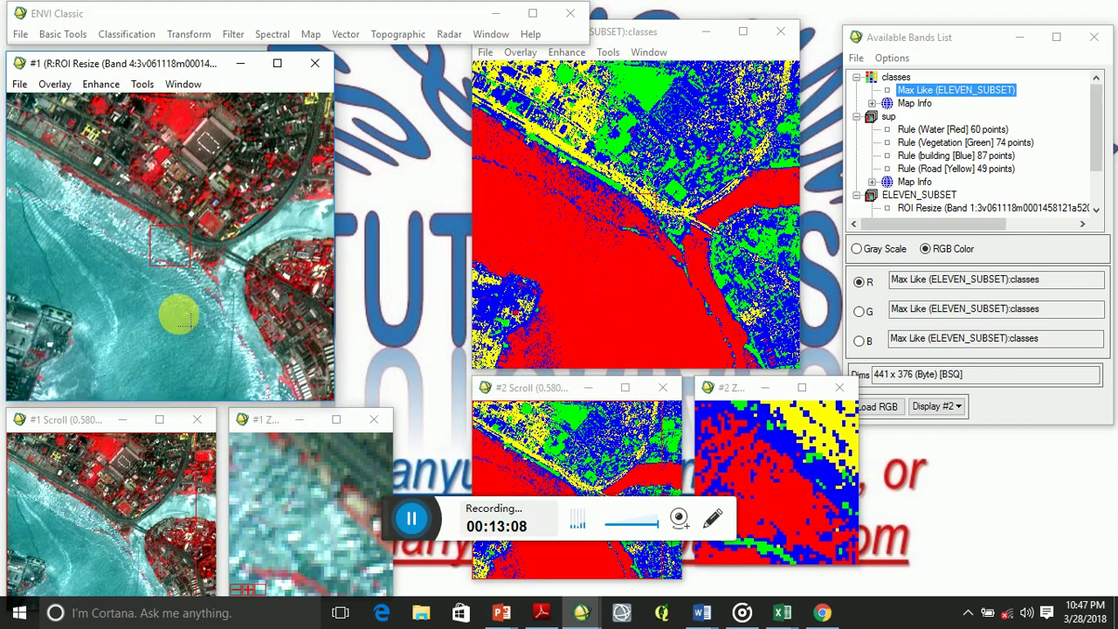
click(517, 262)
click(604, 245)
click(602, 245)
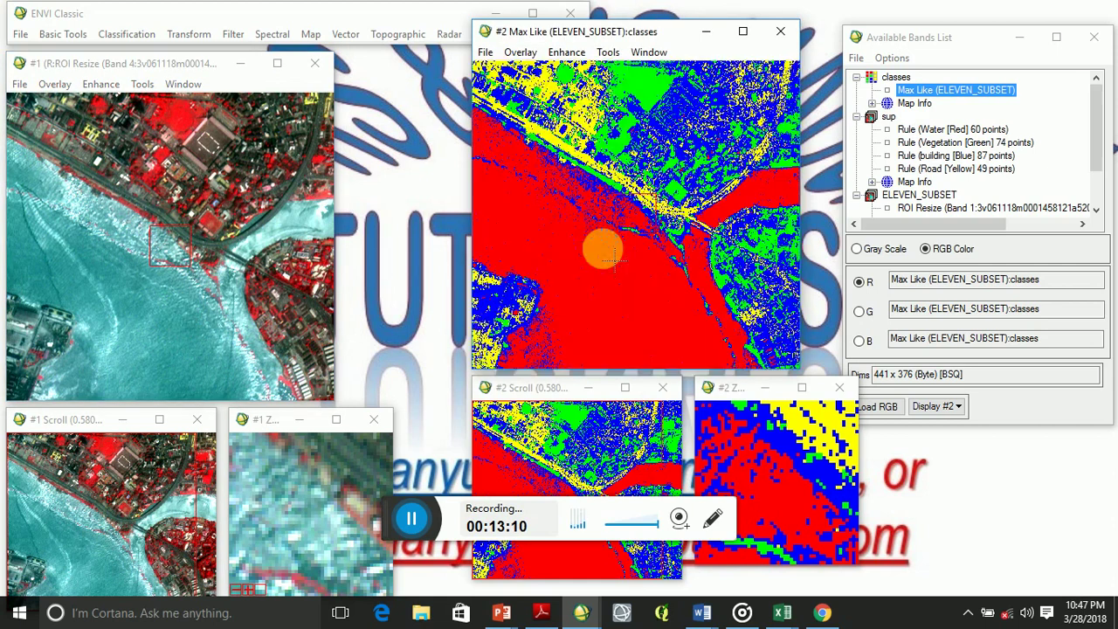
drag(612, 254, 642, 323)
click(679, 232)
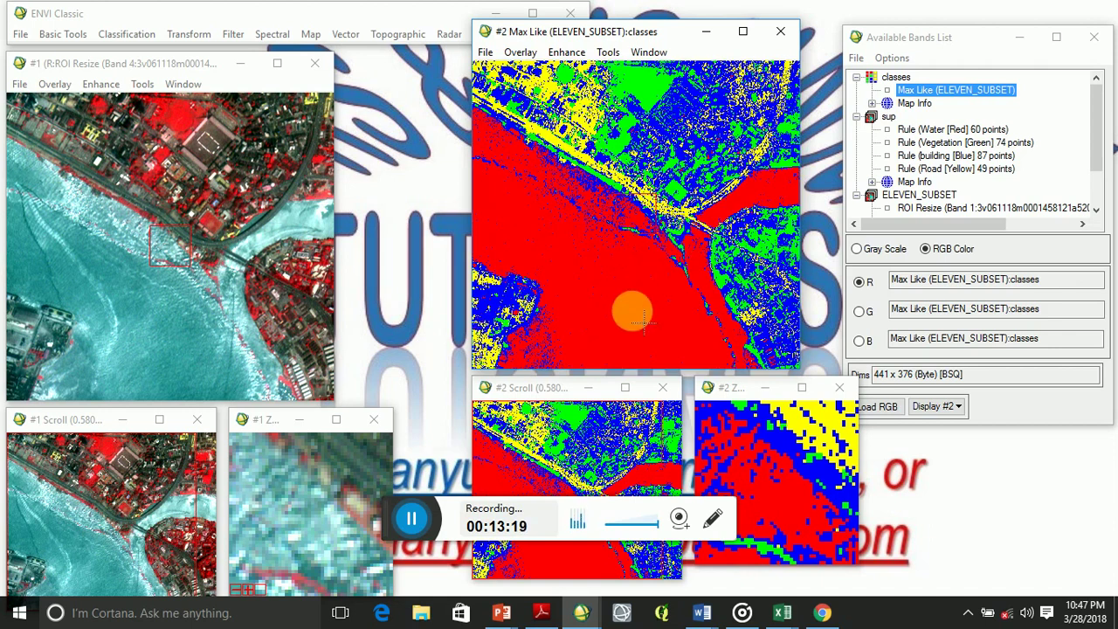
drag(641, 322, 697, 107)
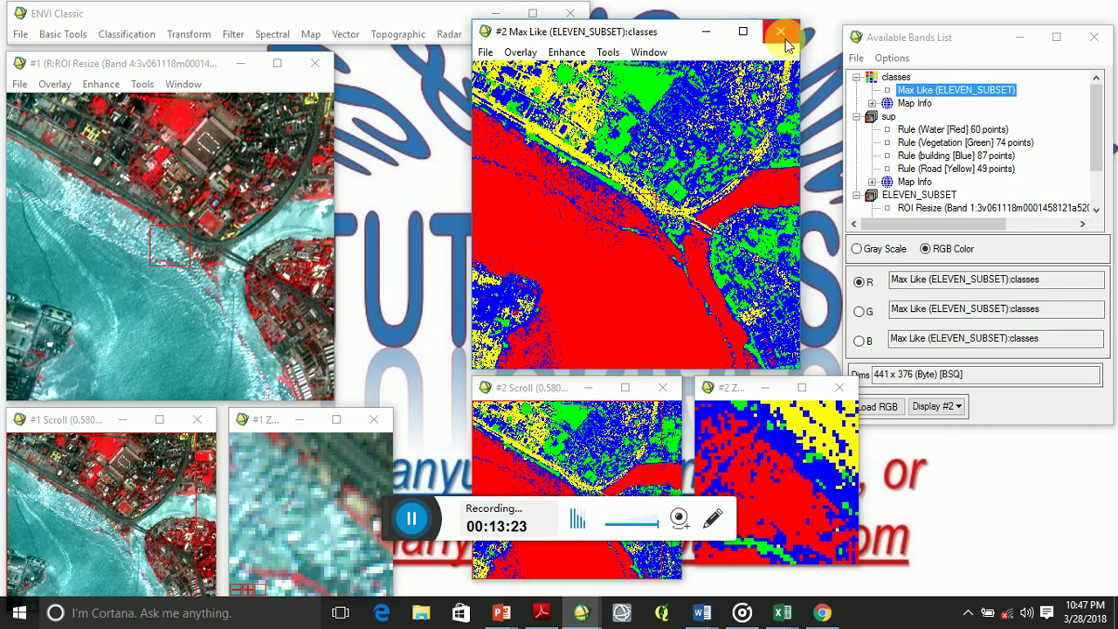
- Close both image displays and the Available Bands List, and minimize the main program window
click(780, 32)
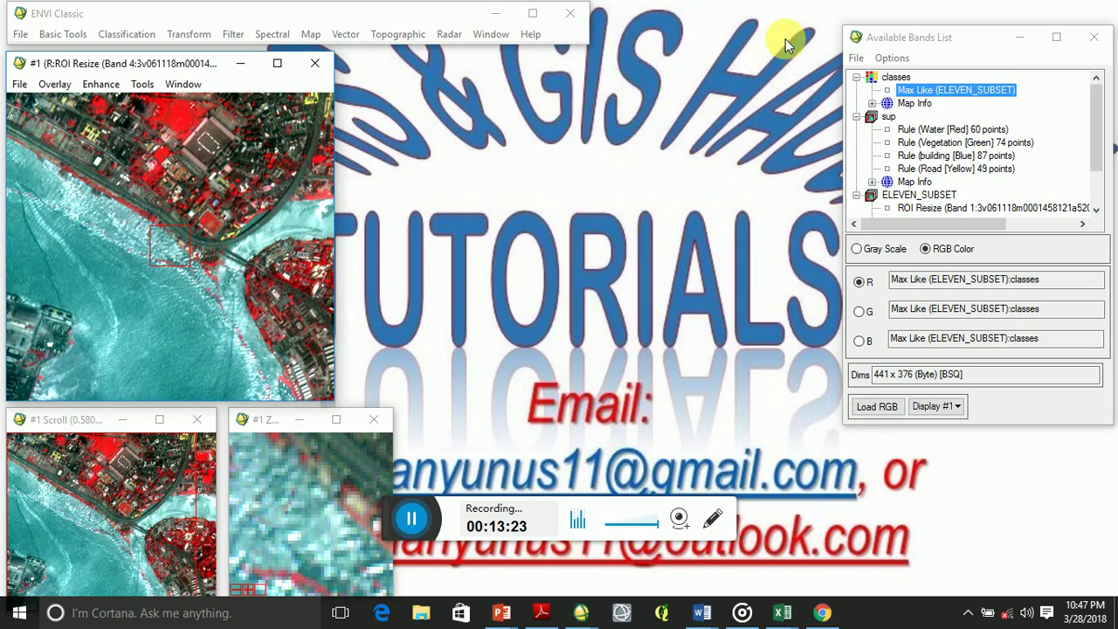
click(318, 66)
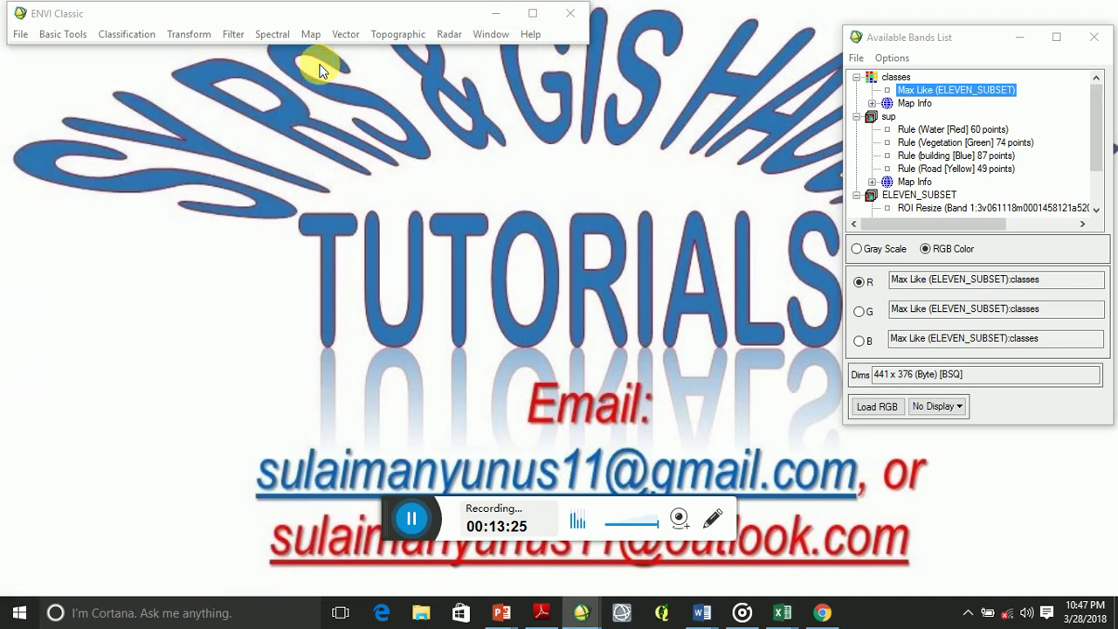
click(1094, 41)
click(495, 15)
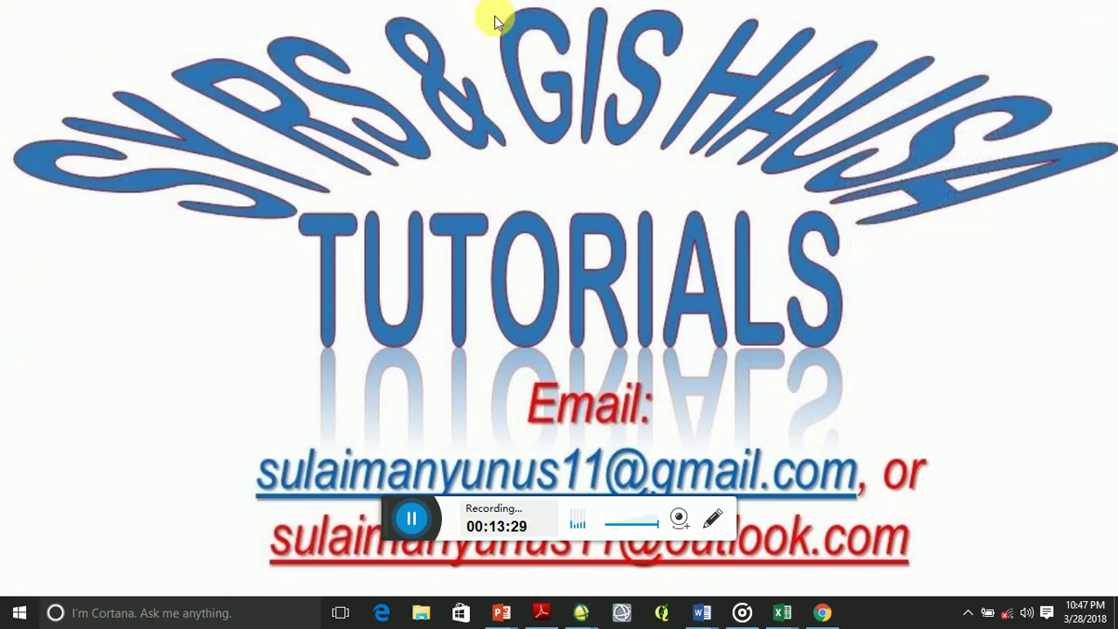